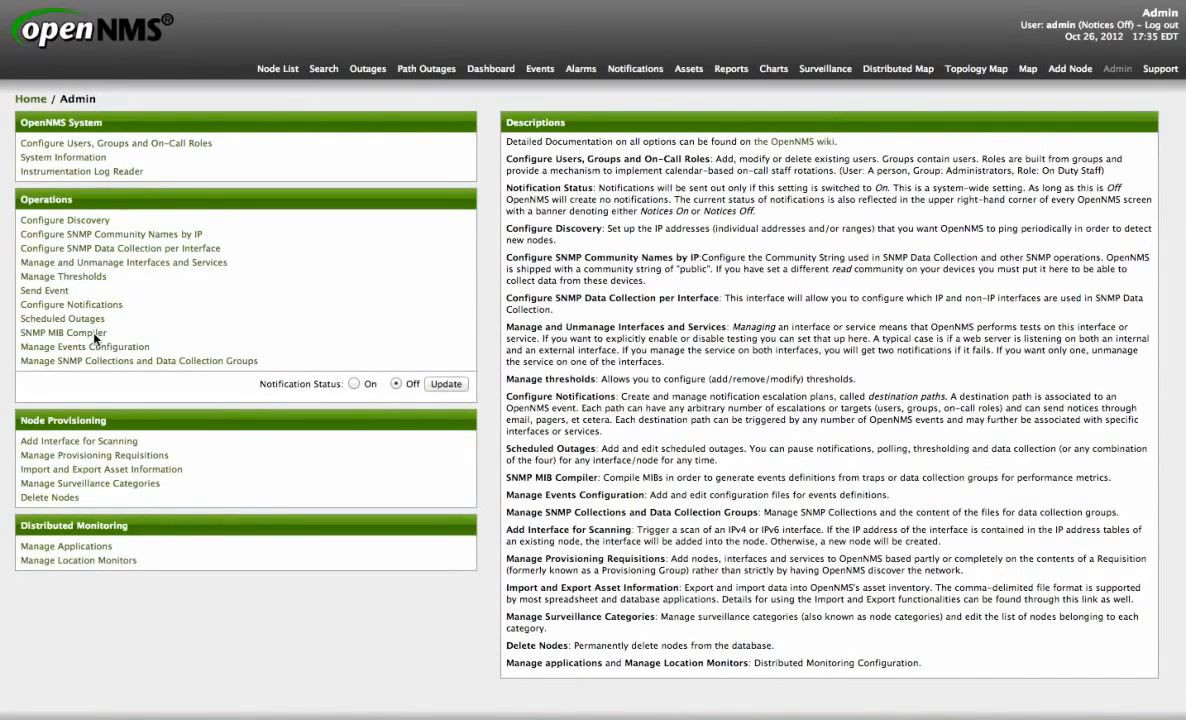
Open the SNMP MIB Compiler and upload IF-MIB.mib from the mibs-tests folder.
{"action": "left_click", "coordinate": [83, 332]}
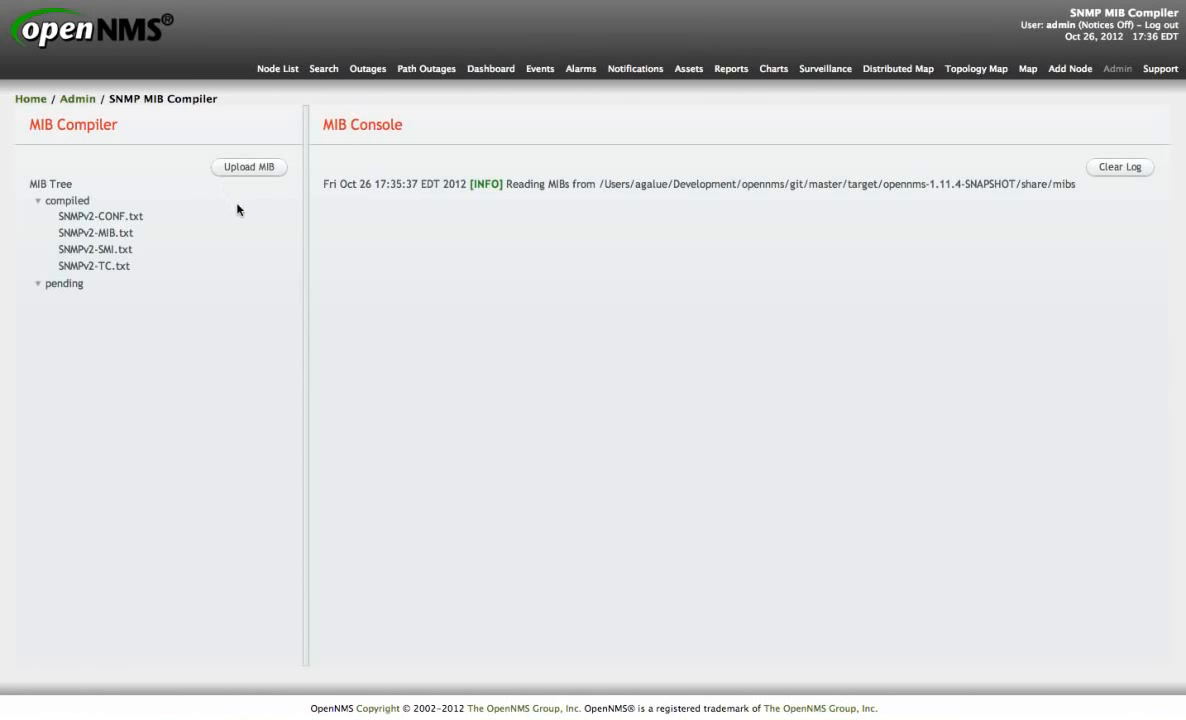
{"action": "left_click", "coordinate": [251, 166]}
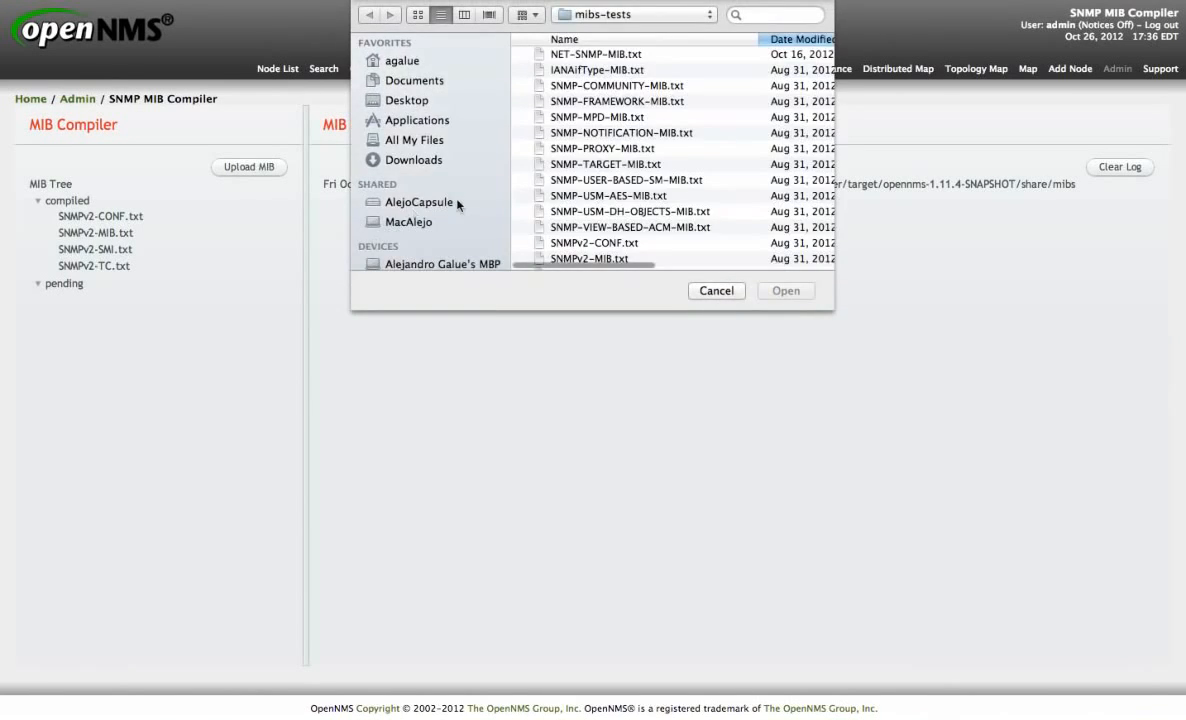
{"action": "scroll", "coordinate": [621, 138], "scroll_direction": "down", "scroll_amount": 5}
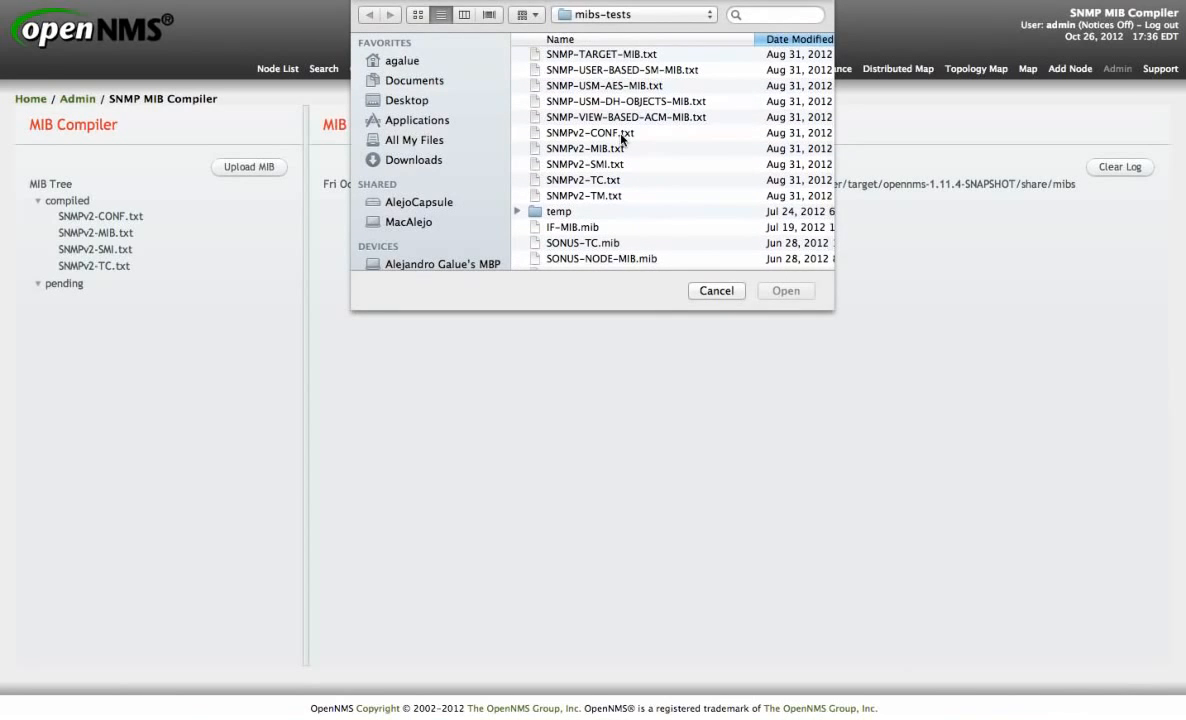
{"action": "left_click", "coordinate": [580, 230]}
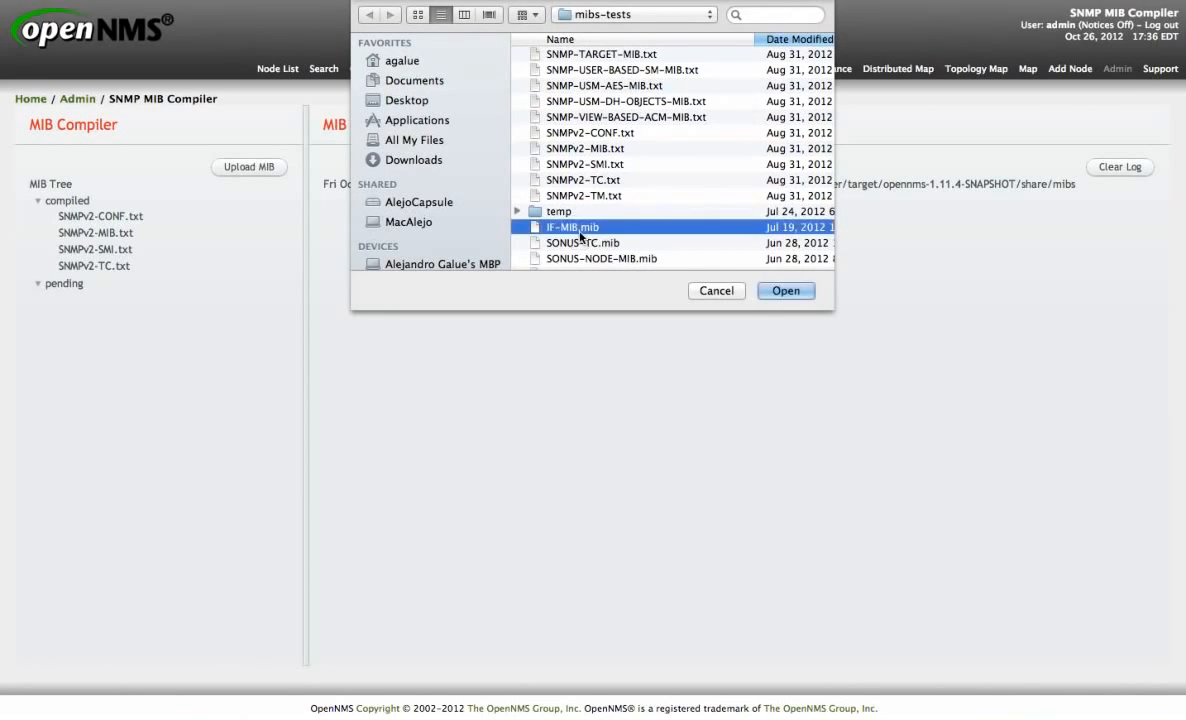
{"action": "left_click", "coordinate": [786, 291]}
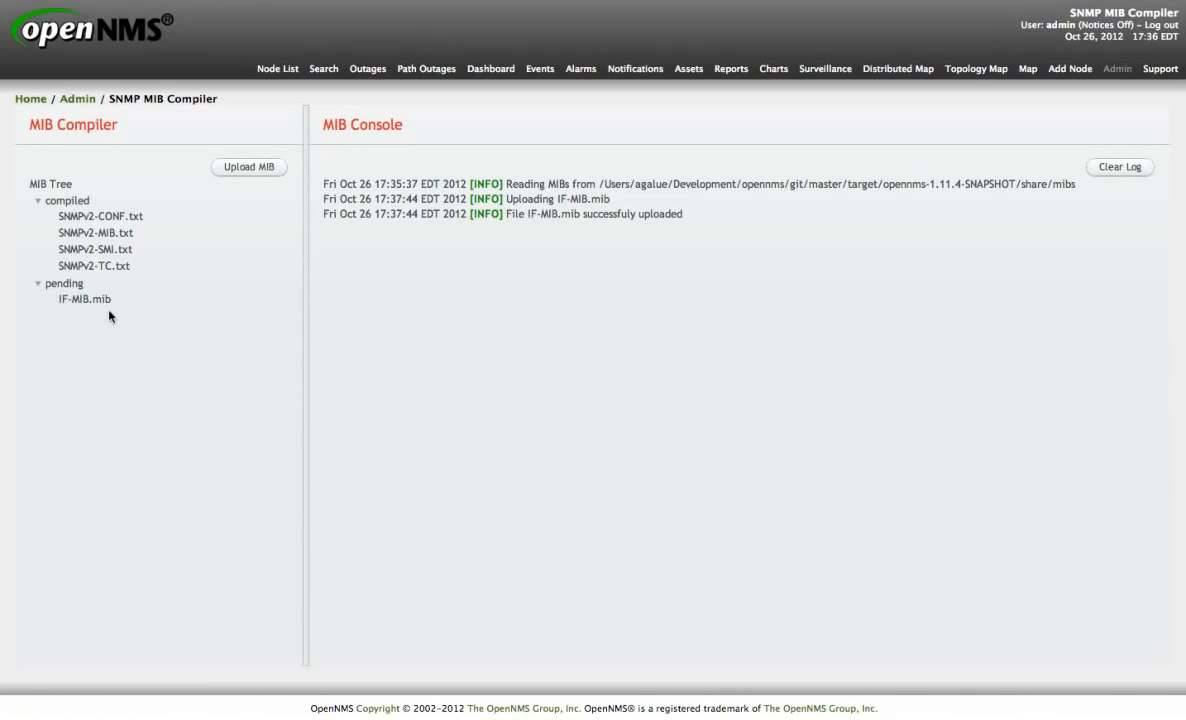
Try to compile the pending IF-MIB.mib.
{"action": "left_click", "coordinate": [79, 302]}
{"action": "right_click", "coordinate": [79, 307]}
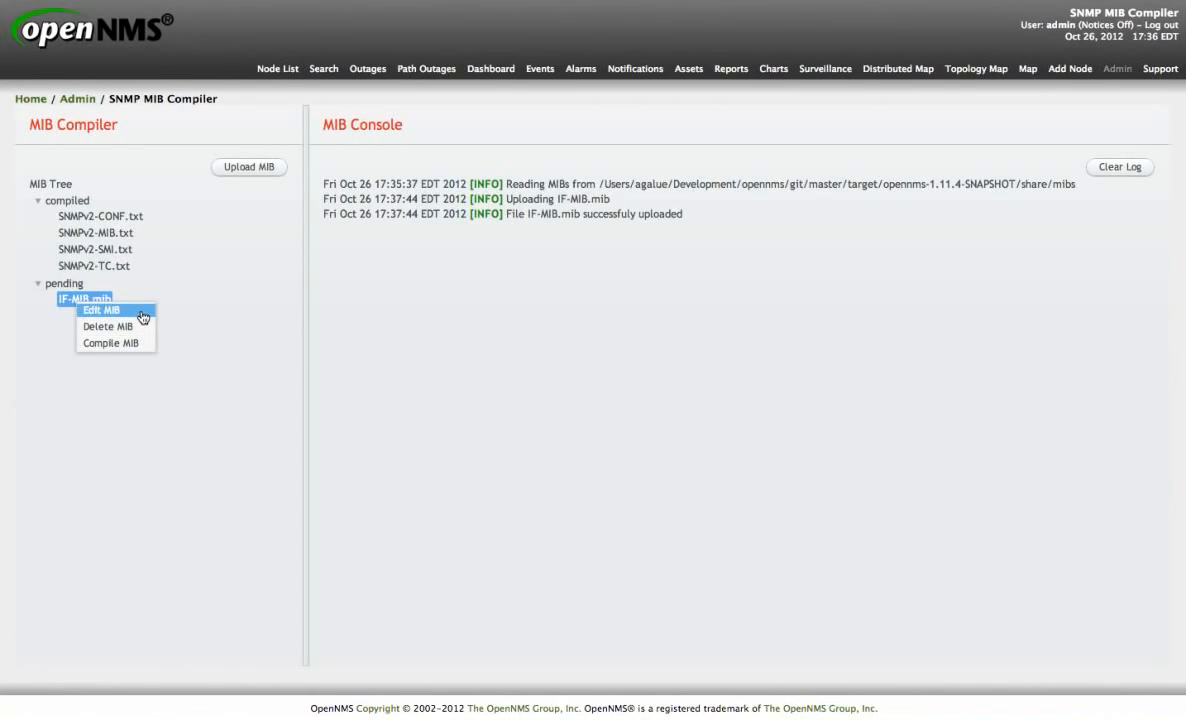
{"action": "left_click", "coordinate": [128, 343]}
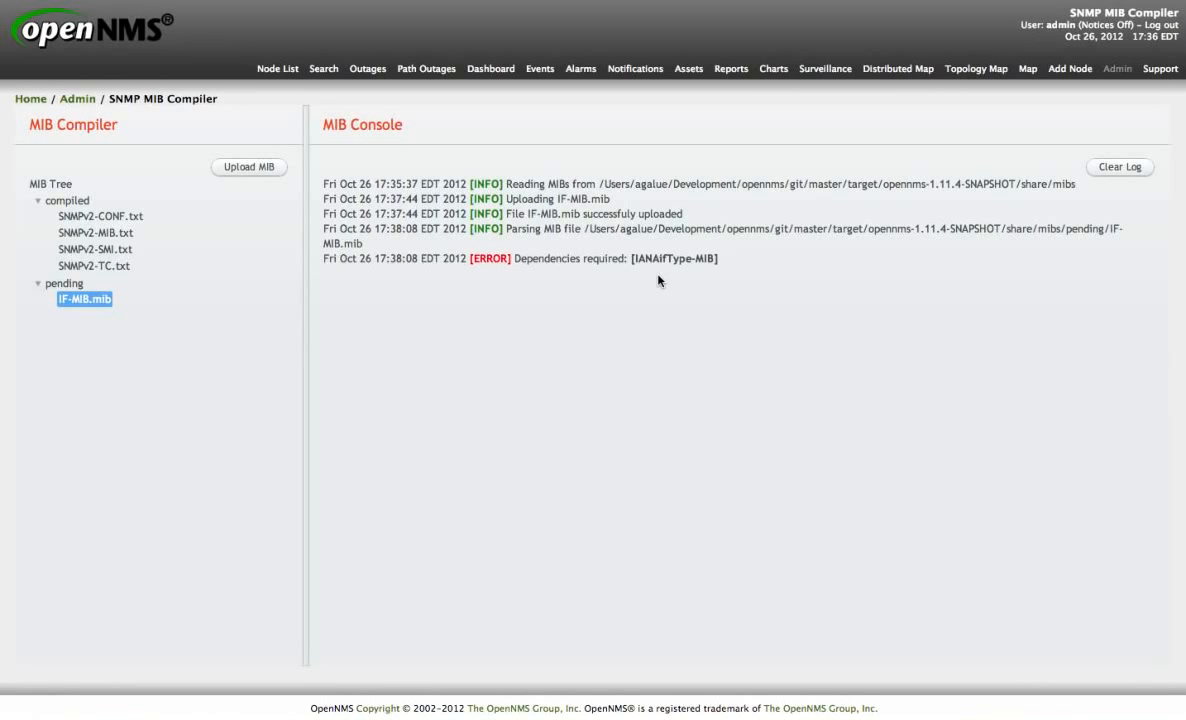
Upload the required dependency IANAifType-MIB.txt from the mibs-tests folder and compile it.
{"action": "left_click", "coordinate": [266, 172]}
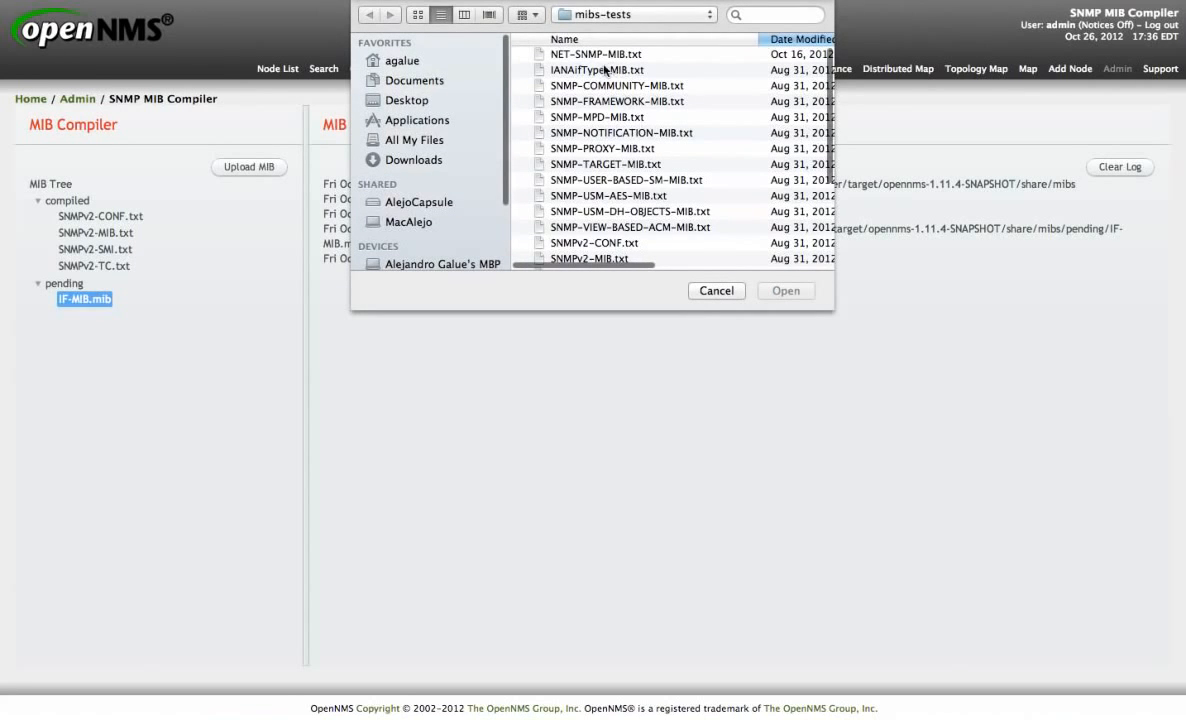
{"action": "double_click", "coordinate": [545, 69]}
{"action": "left_click", "coordinate": [134, 318]}
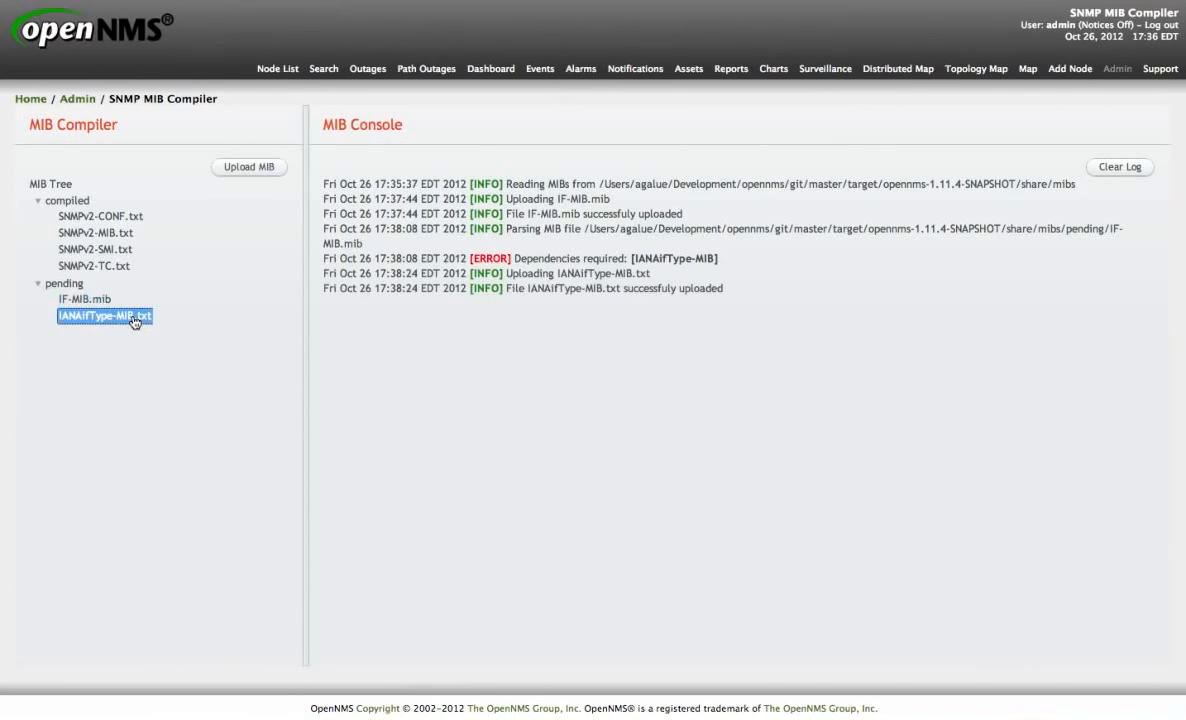
{"action": "right_click", "coordinate": [134, 320]}
{"action": "left_click", "coordinate": [160, 360]}
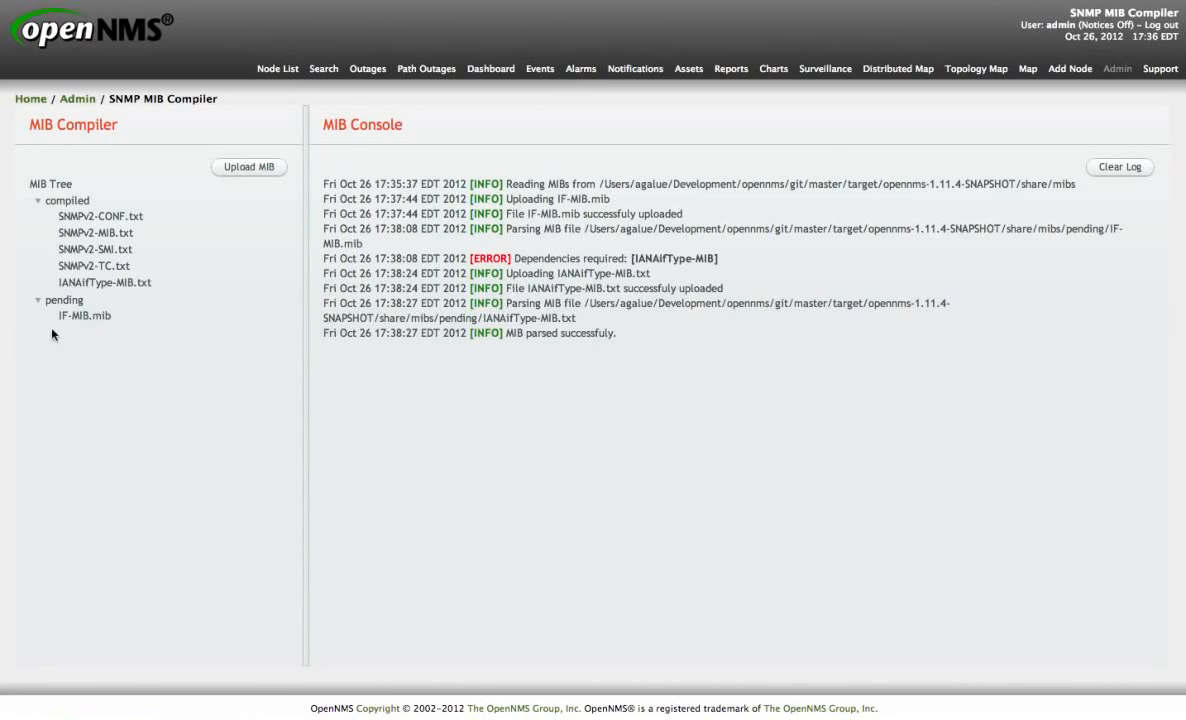
Try again to compile the pending IF-MIB.mib with its dependency in place.
{"action": "left_click", "coordinate": [91, 318]}
{"action": "right_click", "coordinate": [91, 320]}
{"action": "left_click", "coordinate": [127, 360]}
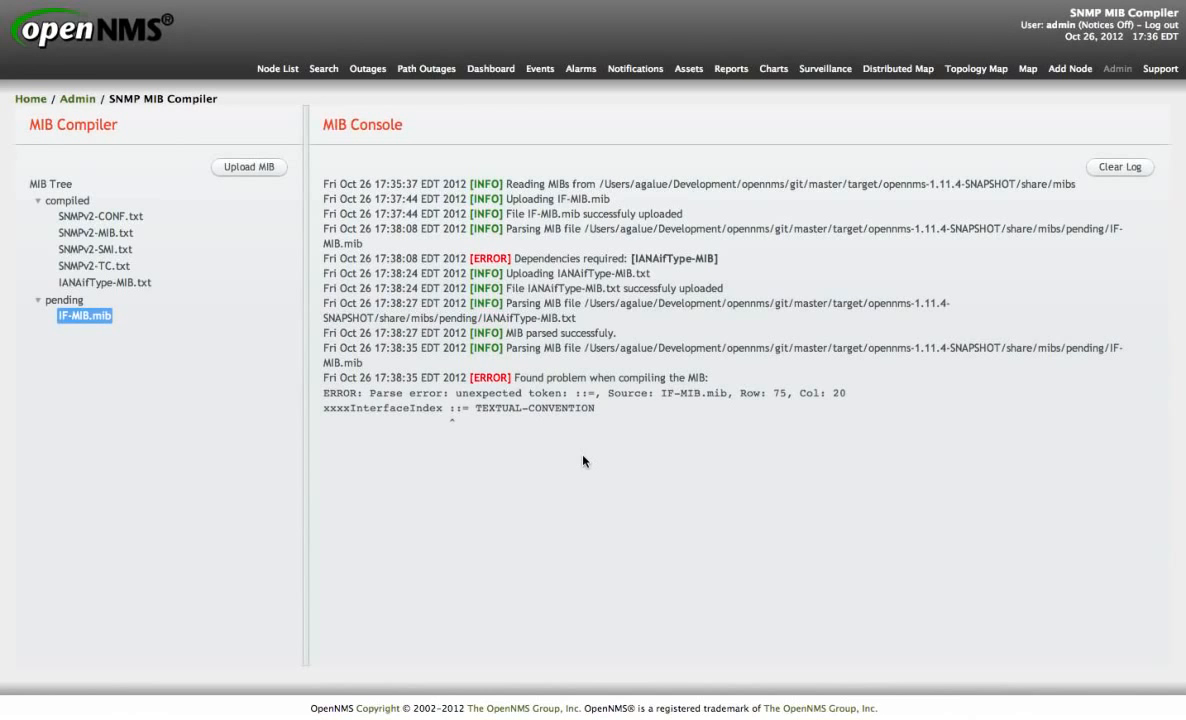
Remove the "xxxx" prefix from the xxxxInterfaceIndex definition in IF-MIB.mib, then compile the saved file.
{"action": "right_click", "coordinate": [99, 321]}
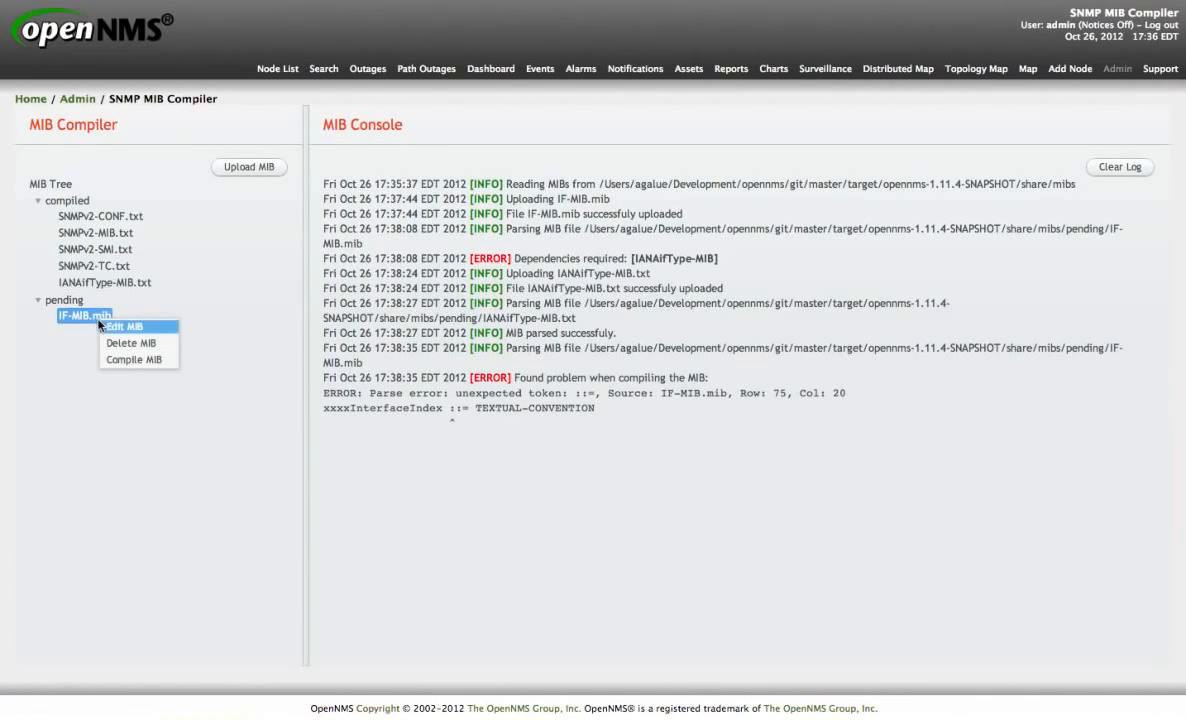
{"action": "left_click", "coordinate": [137, 330]}
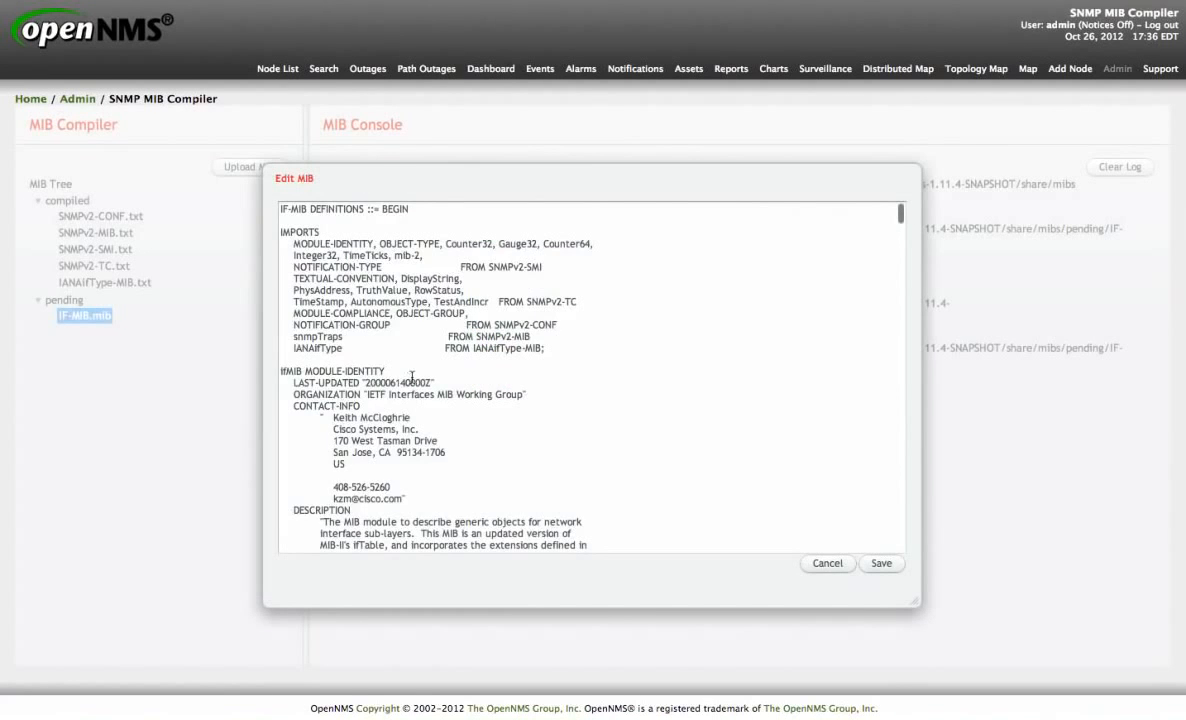
{"action": "scroll", "coordinate": [412, 377], "scroll_direction": "down", "scroll_amount": 10}
{"action": "scroll", "coordinate": [412, 377], "scroll_direction": "down", "scroll_amount": 5}
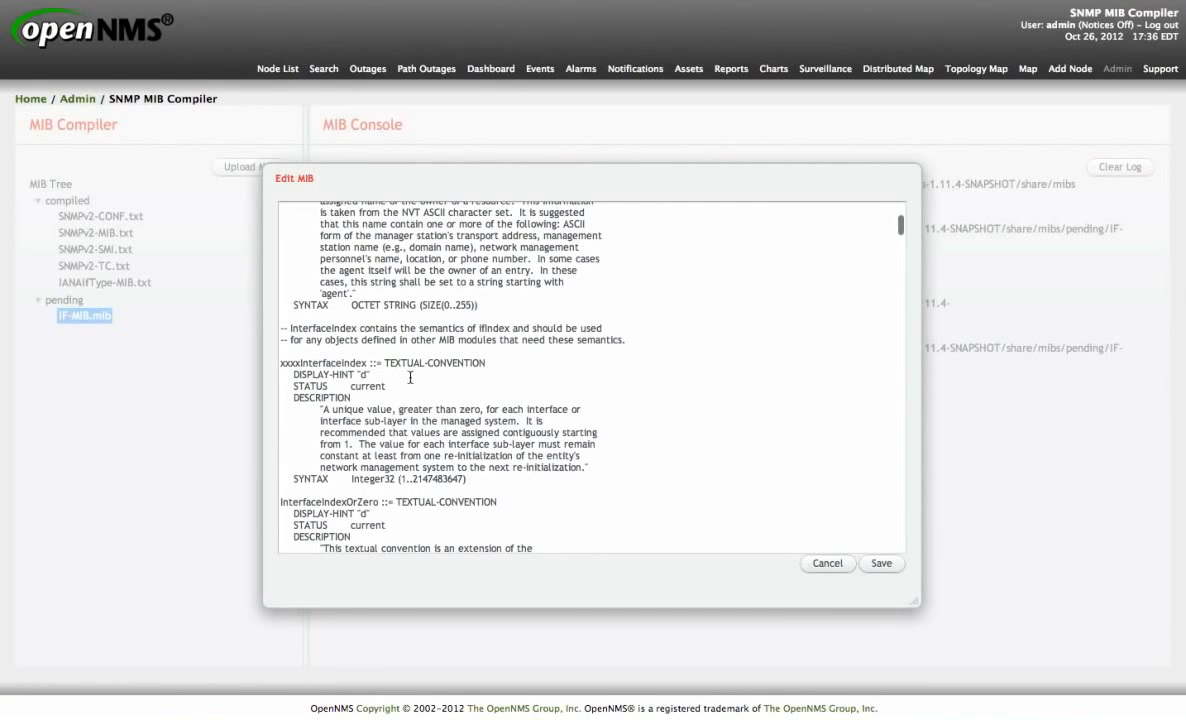
{"action": "left_click", "coordinate": [282, 363]}
{"action": "type", "text": "xxxx"}
{"action": "key", "text": "BackSpace"}
{"action": "key", "text": "BackSpace"}
{"action": "key", "text": "BackSpace"}
{"action": "key", "text": "BackSpace"}
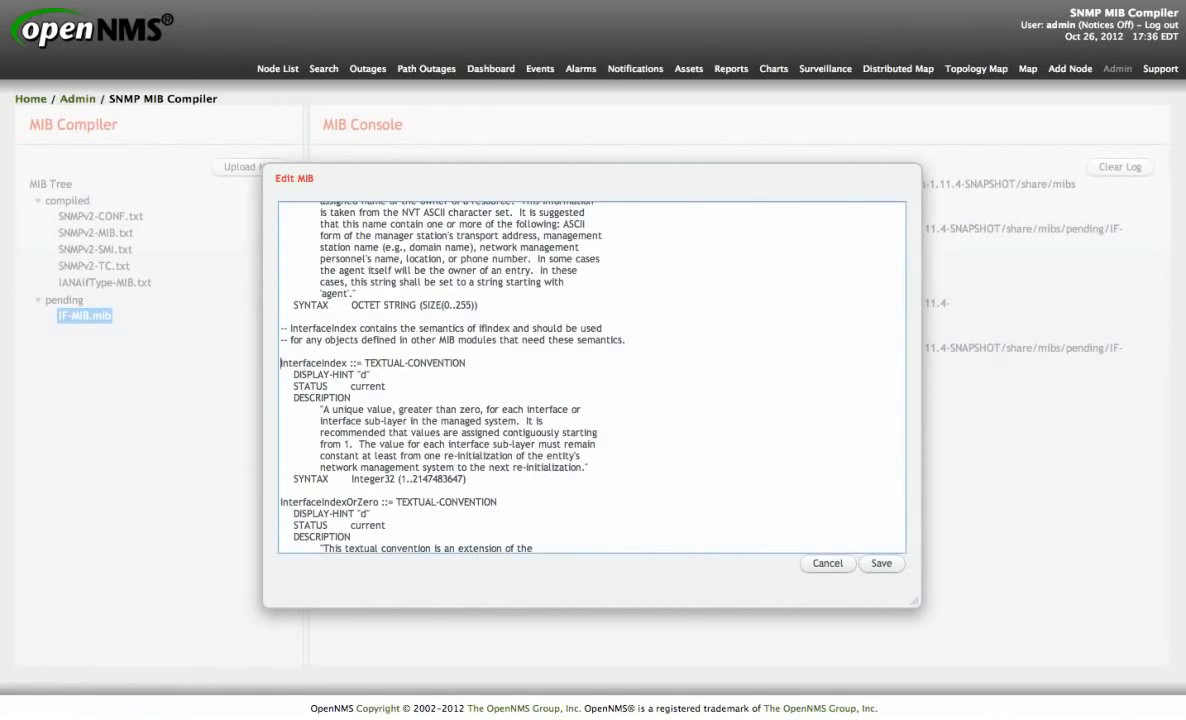
{"action": "left_click", "coordinate": [881, 563]}
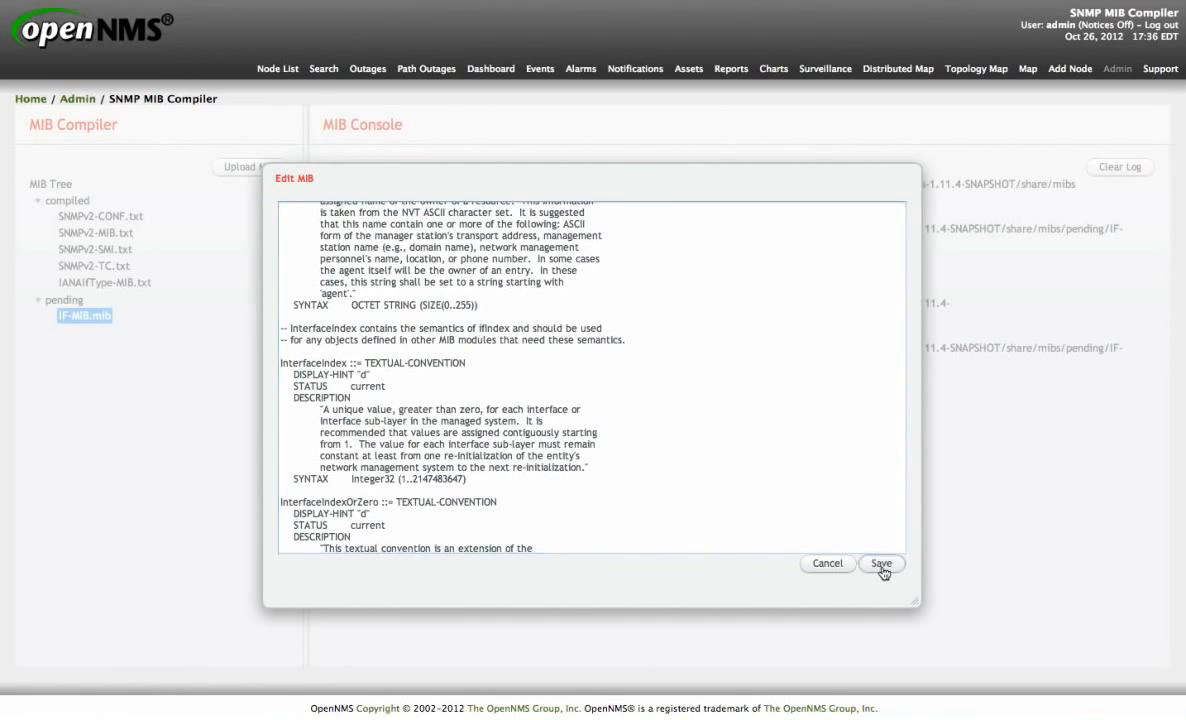
{"action": "right_click", "coordinate": [93, 319]}
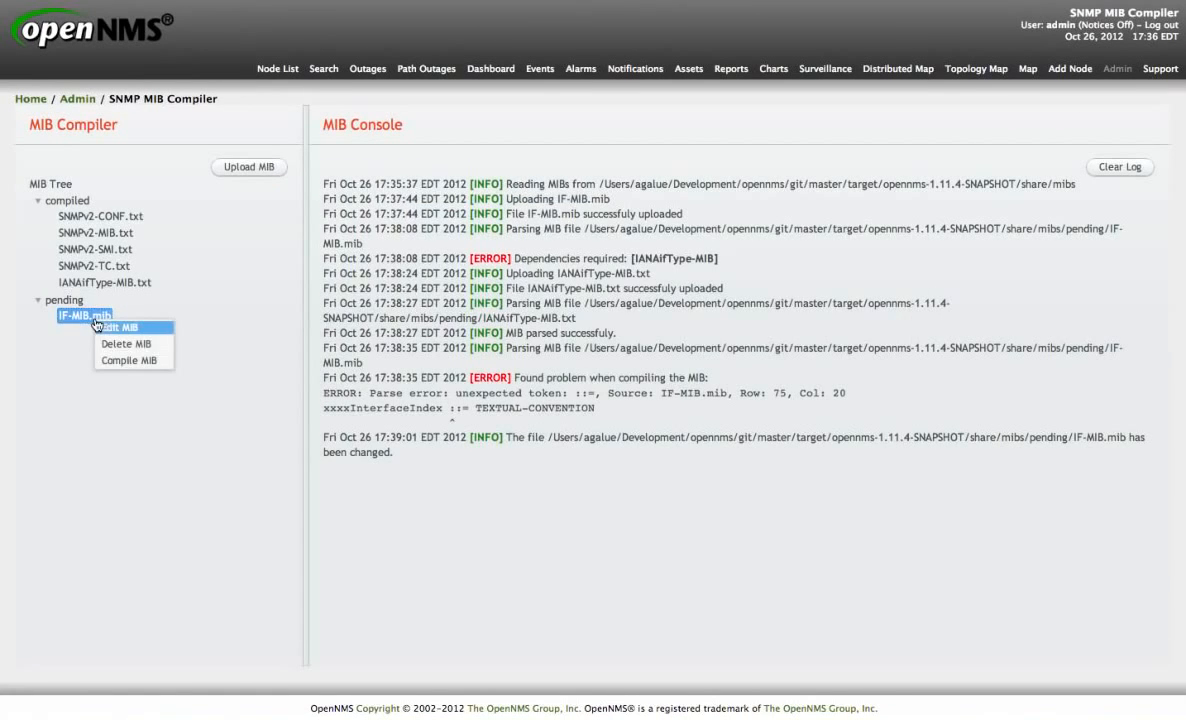
{"action": "left_click", "coordinate": [123, 361]}
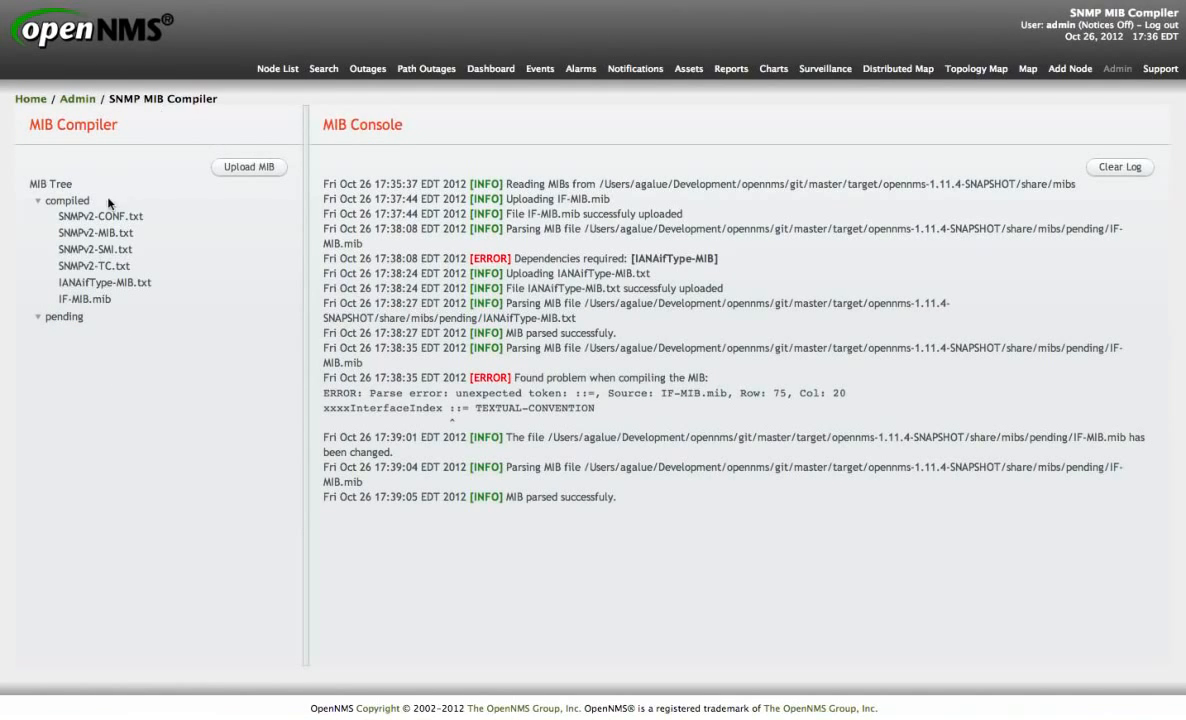
Generate events from the compiled IF-MIB.mib with the UEI base uei.opennms.org/traps/IF-MIB.
{"action": "left_click", "coordinate": [97, 301]}
{"action": "right_click", "coordinate": [98, 305]}
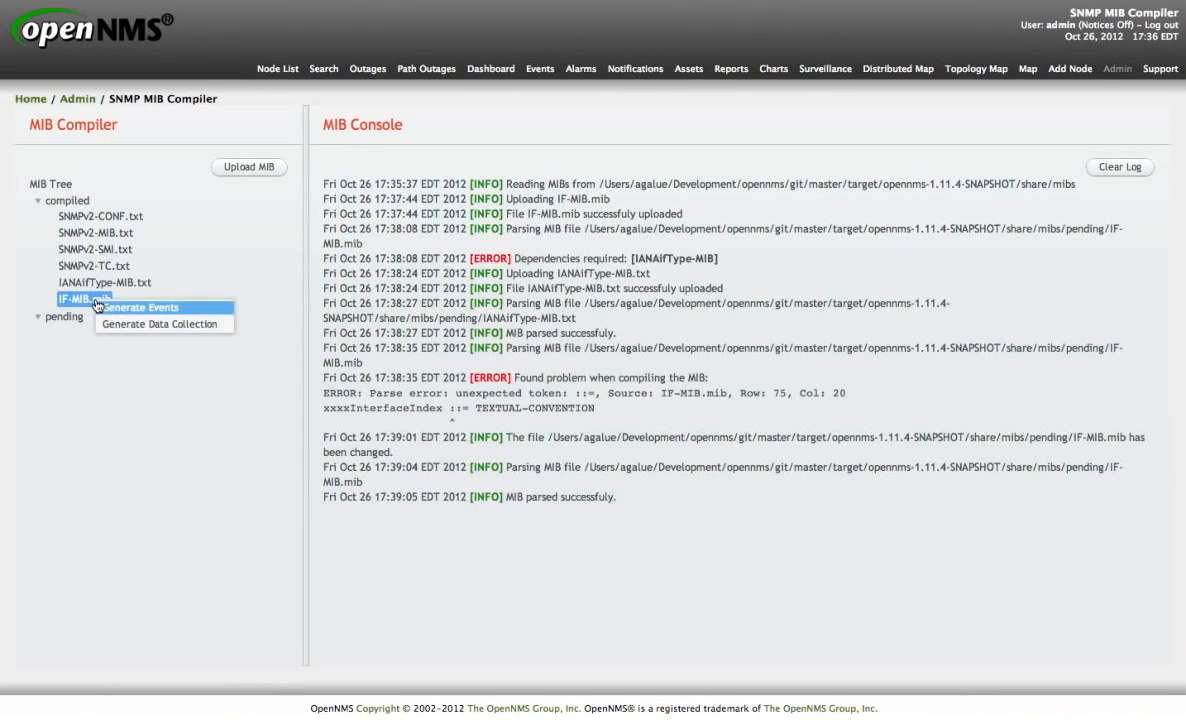
{"action": "left_click", "coordinate": [181, 308]}
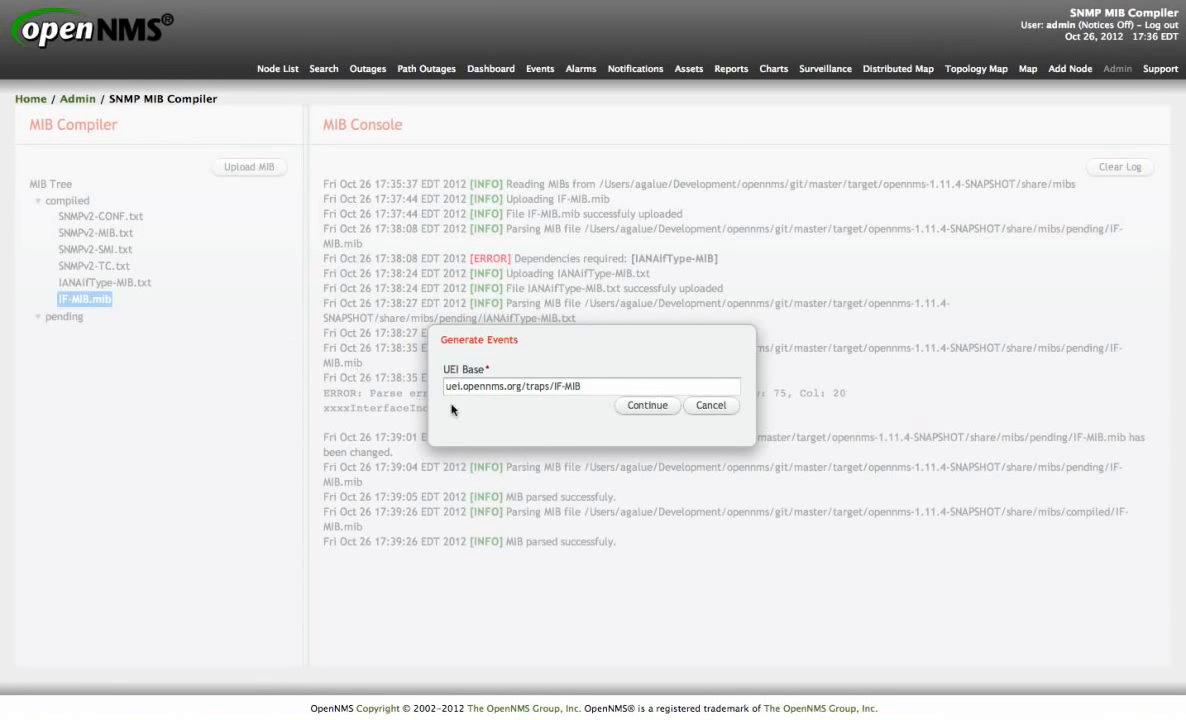
{"action": "left_click", "coordinate": [619, 386]}
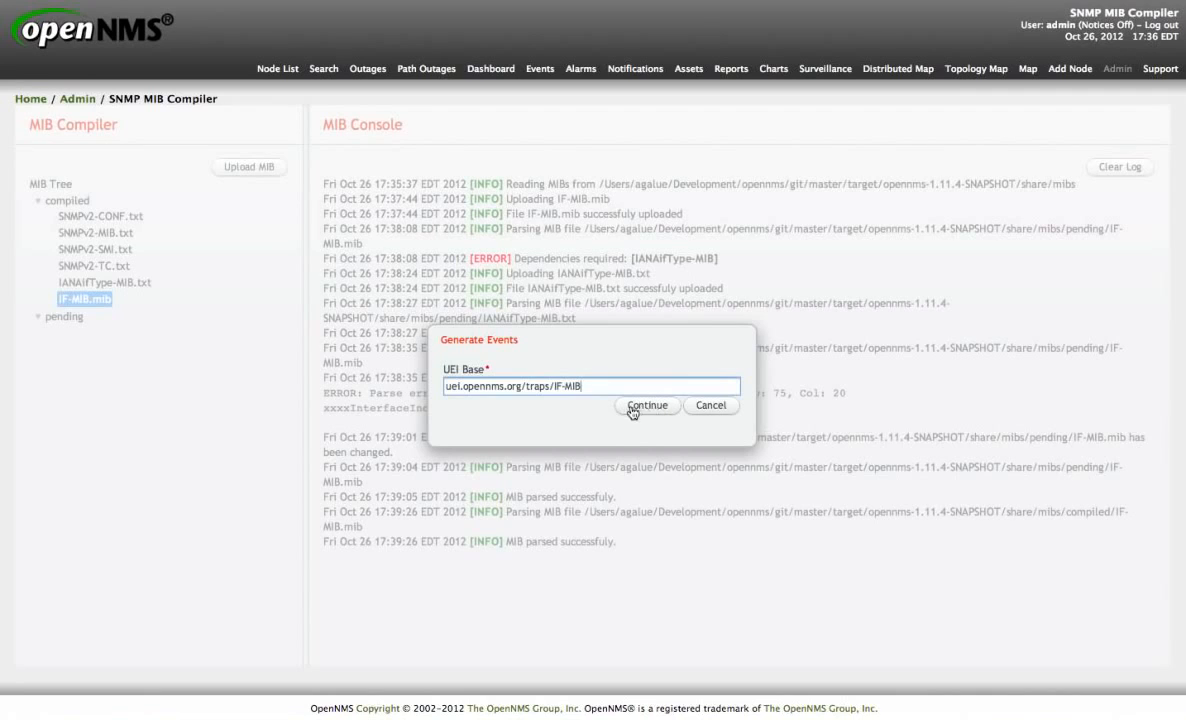
{"action": "left_click", "coordinate": [648, 407]}
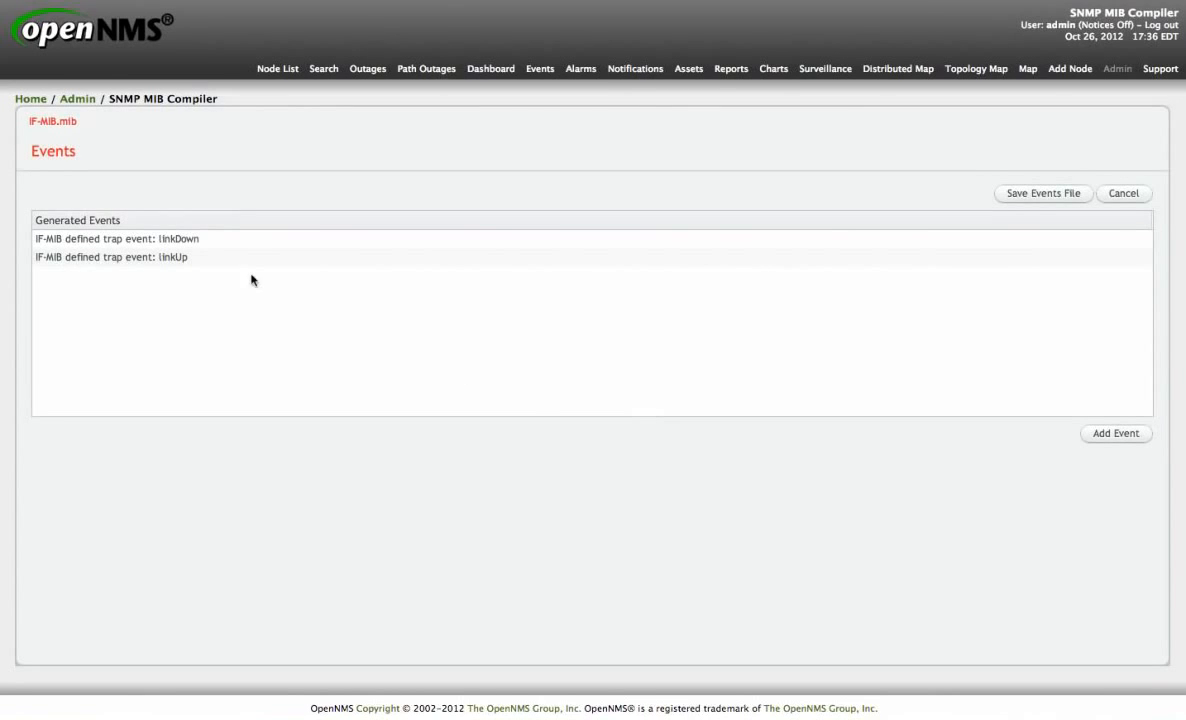
Set the severity of the generated linkDown trap event to Mayor and save the event.
{"action": "left_click", "coordinate": [202, 242]}
{"action": "left_click", "coordinate": [189, 260]}
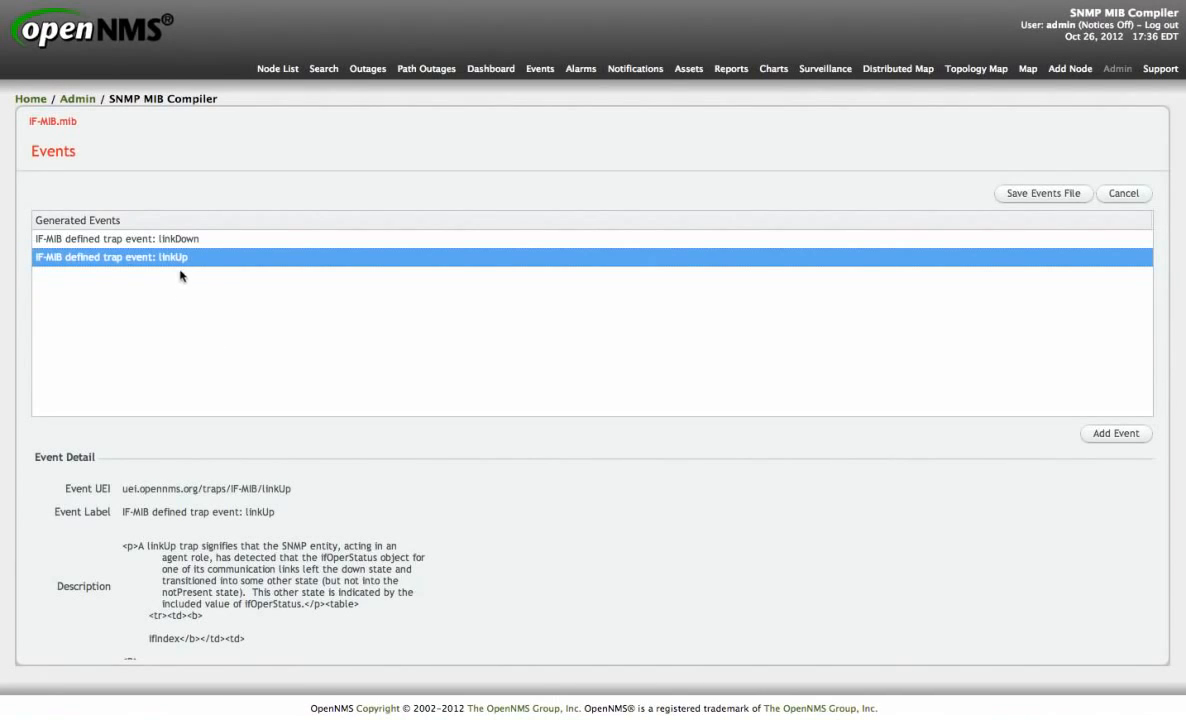
{"action": "left_click", "coordinate": [164, 238]}
{"action": "scroll", "coordinate": [82, 513], "scroll_direction": "down", "scroll_amount": 10}
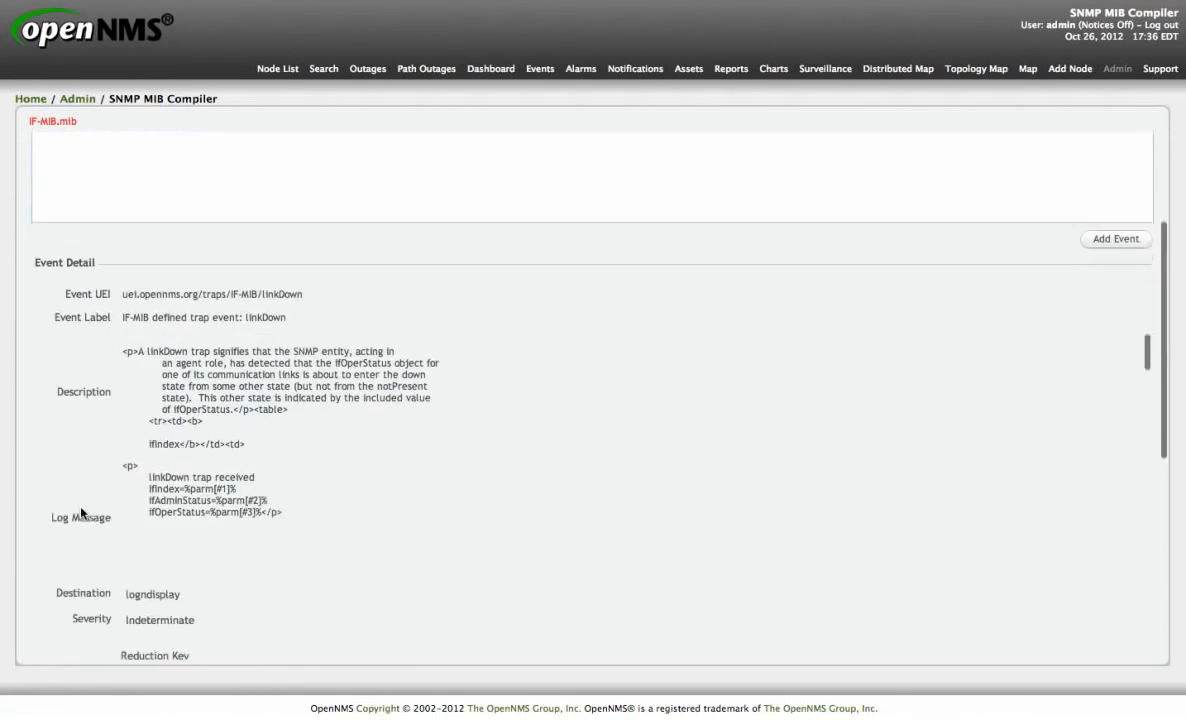
{"action": "scroll", "coordinate": [81, 513], "scroll_direction": "down", "scroll_amount": 3}
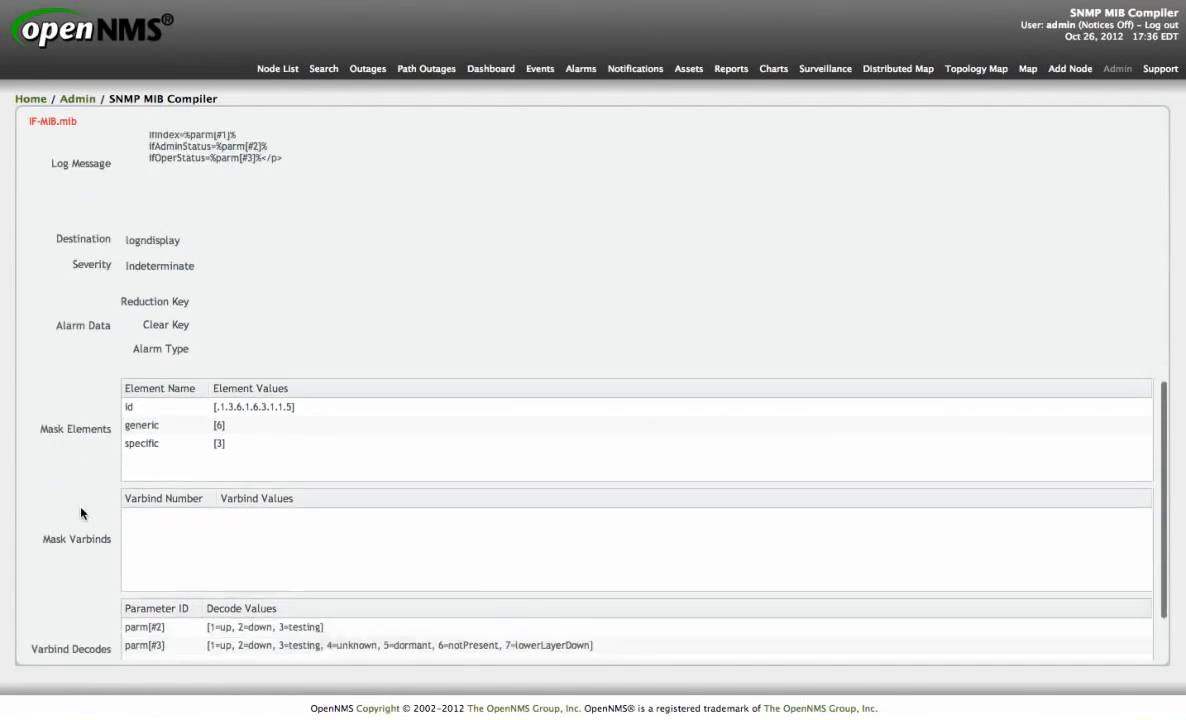
{"action": "left_click", "coordinate": [57, 638]}
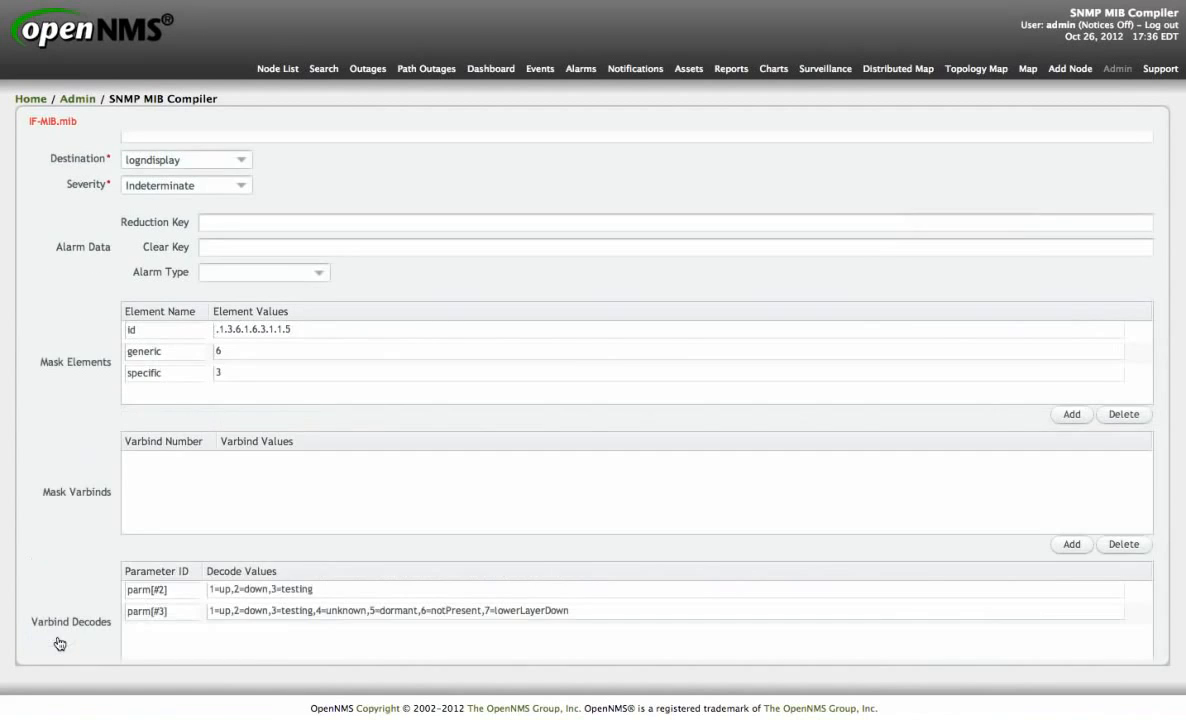
{"action": "scroll", "coordinate": [70, 440], "scroll_direction": "up", "scroll_amount": 4}
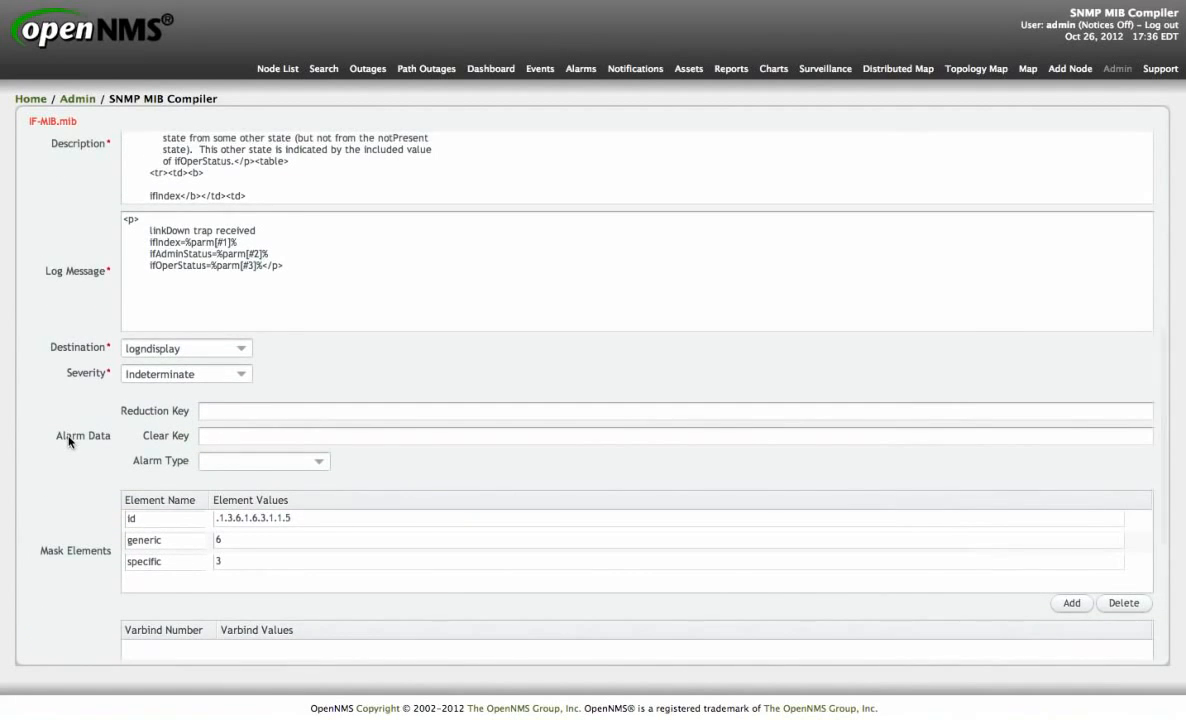
{"action": "scroll", "coordinate": [70, 438], "scroll_direction": "up", "scroll_amount": 3}
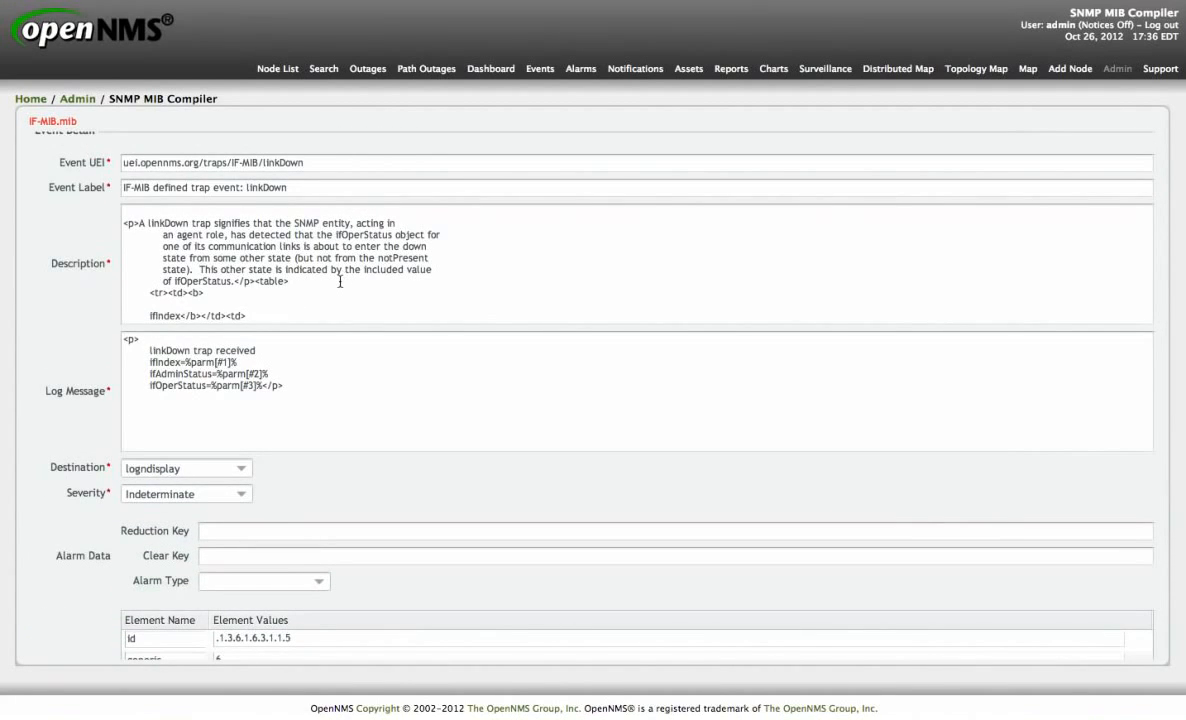
{"action": "scroll", "coordinate": [110, 360], "scroll_direction": "down", "scroll_amount": 2}
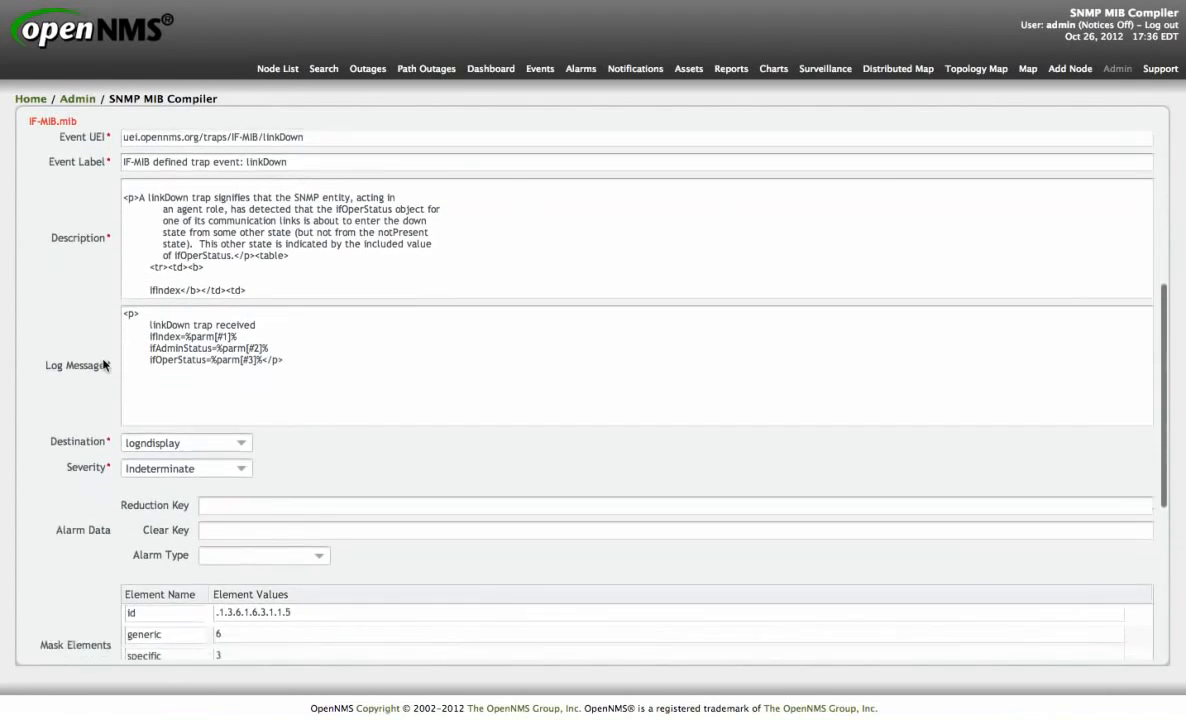
{"action": "left_click", "coordinate": [244, 395]}
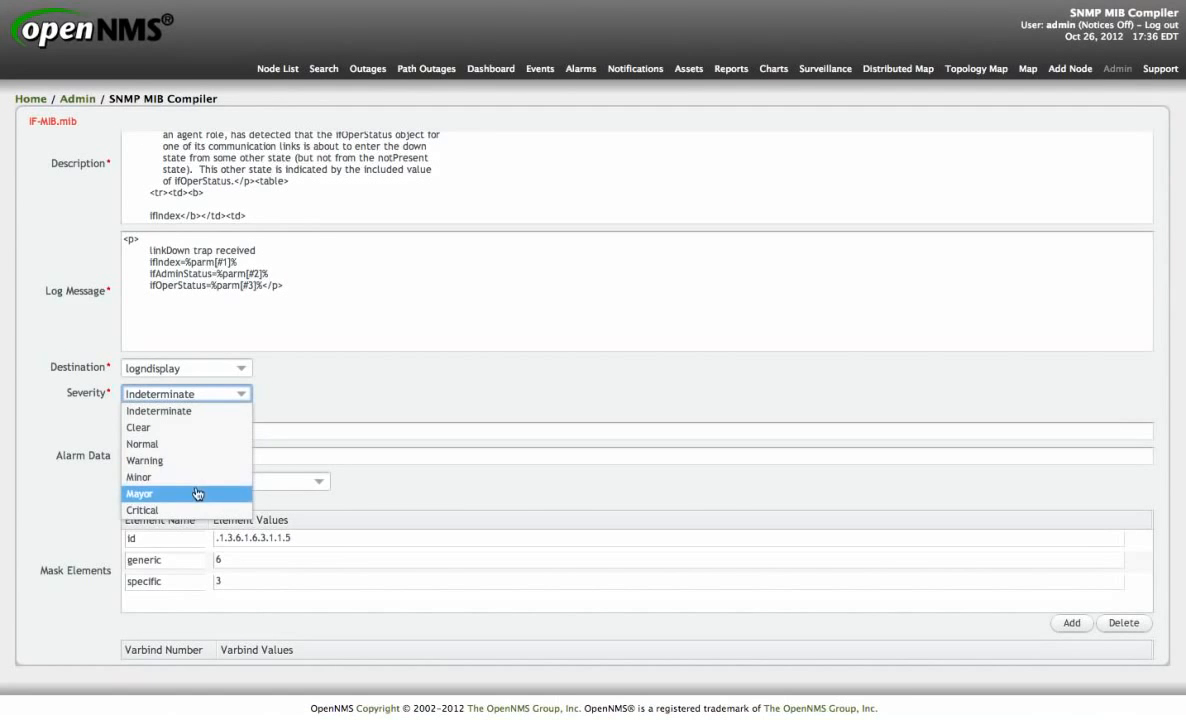
{"action": "left_click", "coordinate": [198, 493]}
{"action": "scroll", "coordinate": [85, 473], "scroll_direction": "down", "scroll_amount": 10}
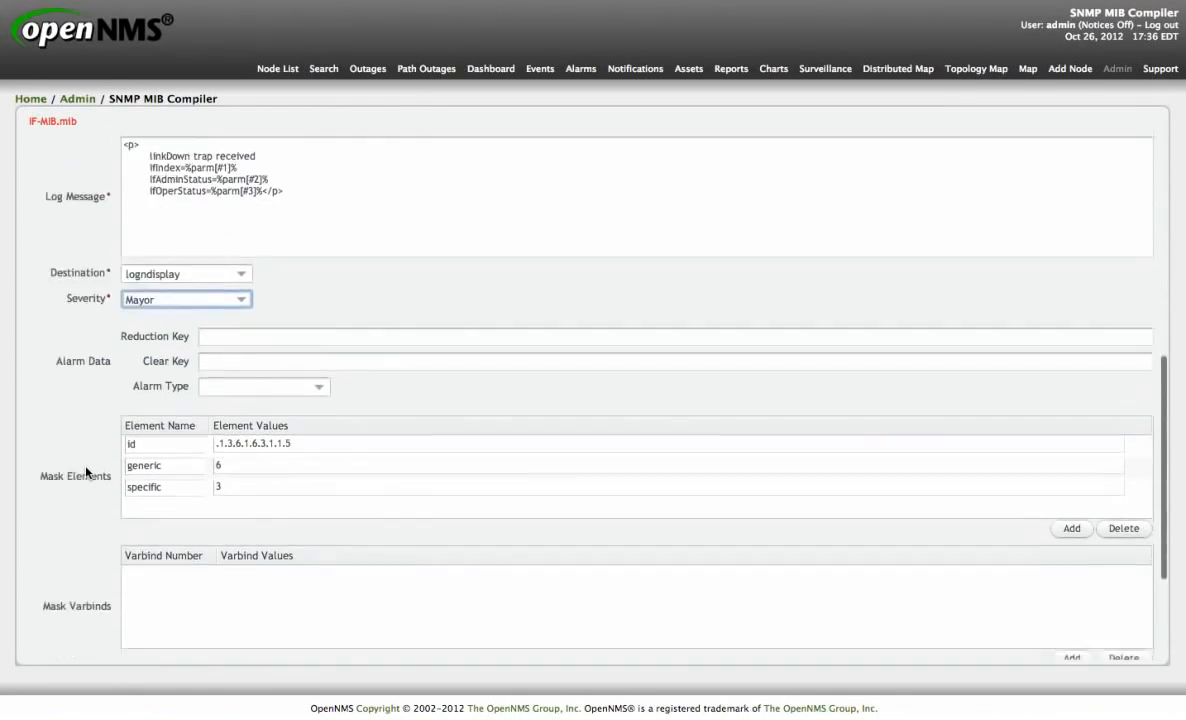
{"action": "left_click", "coordinate": [66, 637]}
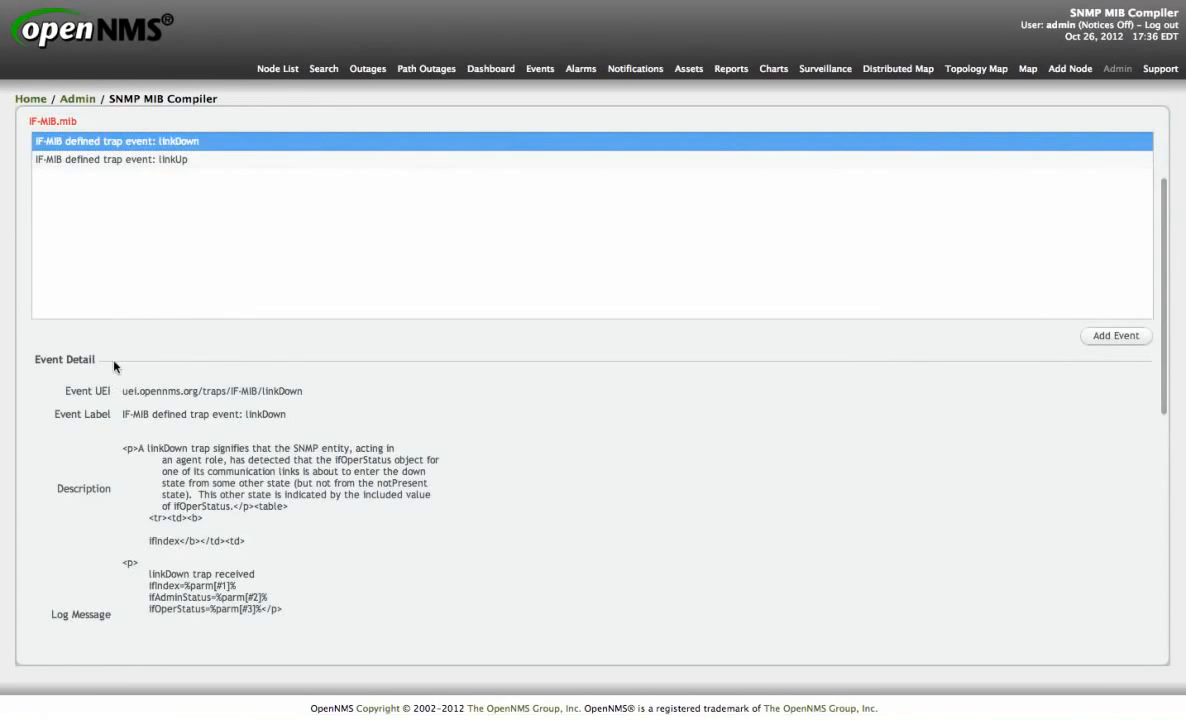
Set the severity of the generated linkUp trap event to Normal, save the event, and save the events file.
{"action": "left_click", "coordinate": [159, 161]}
{"action": "scroll", "coordinate": [87, 453], "scroll_direction": "down", "scroll_amount": 10}
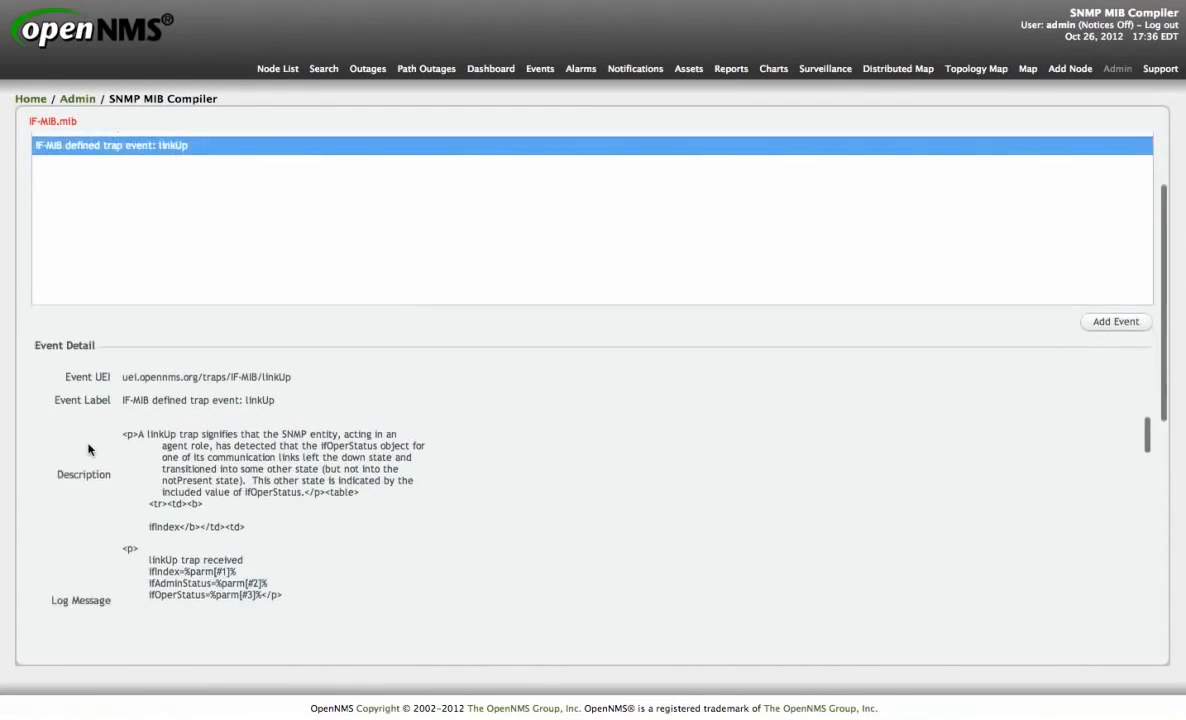
{"action": "left_click", "coordinate": [56, 637]}
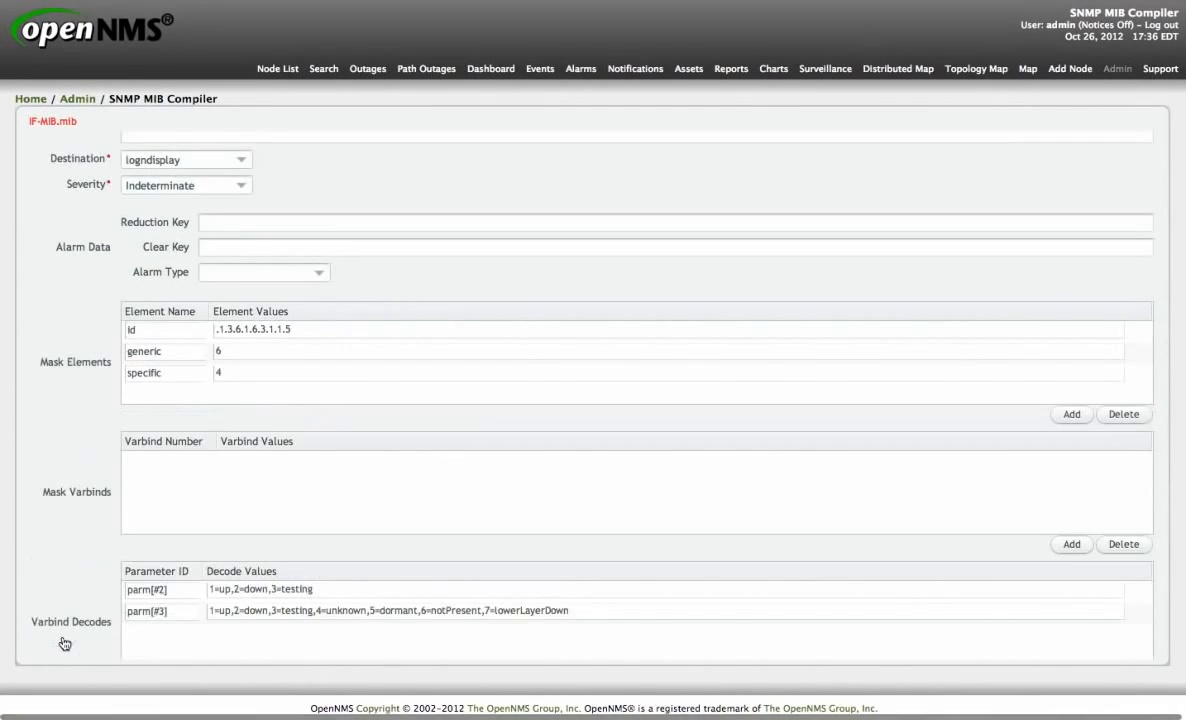
{"action": "left_click", "coordinate": [245, 186]}
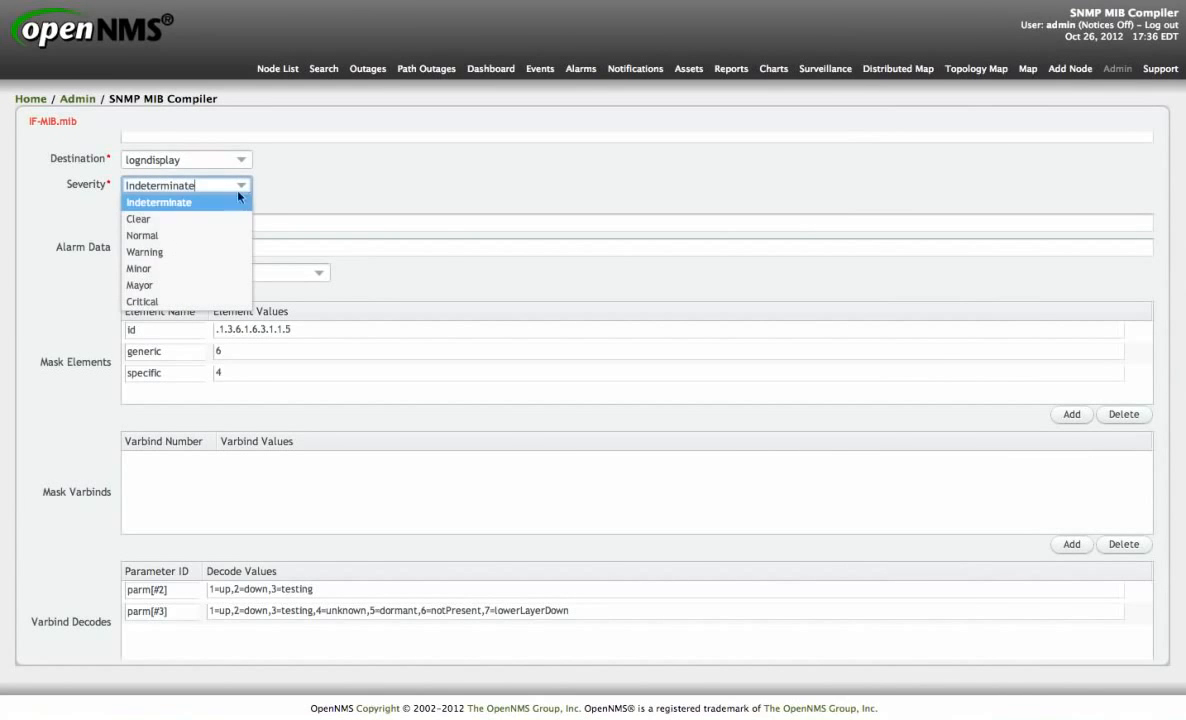
{"action": "left_click", "coordinate": [190, 238]}
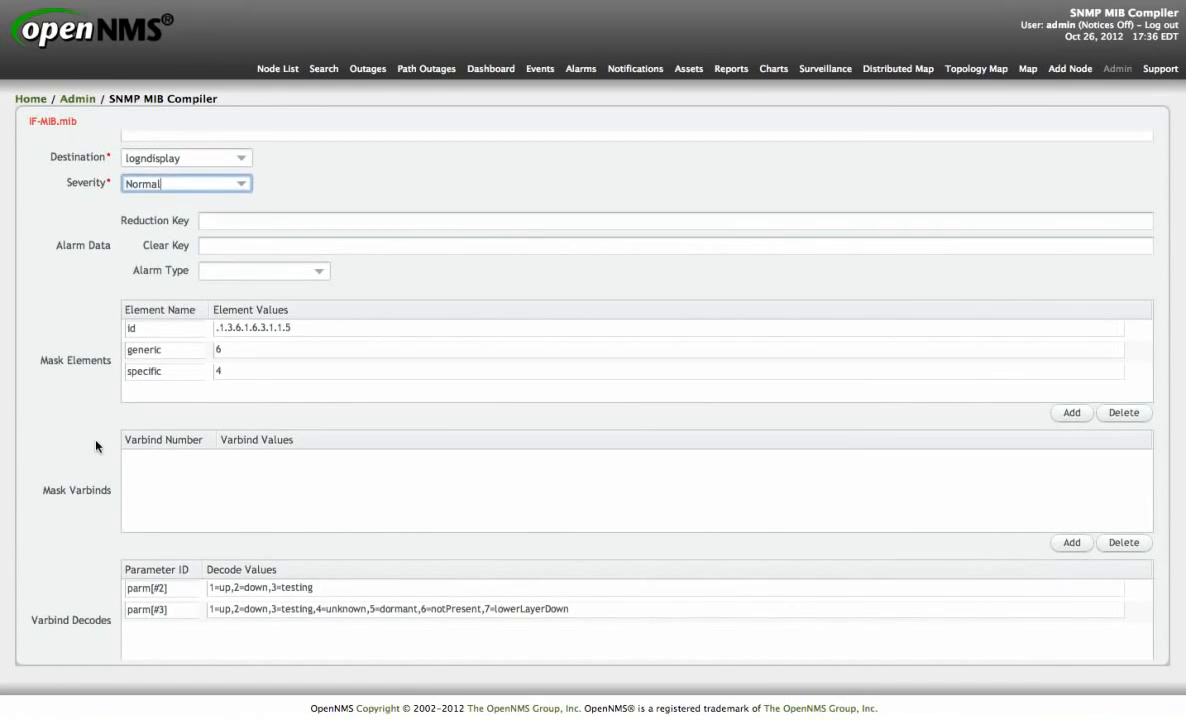
{"action": "scroll", "coordinate": [90, 460], "scroll_direction": "down", "scroll_amount": 2}
{"action": "left_click", "coordinate": [80, 640]}
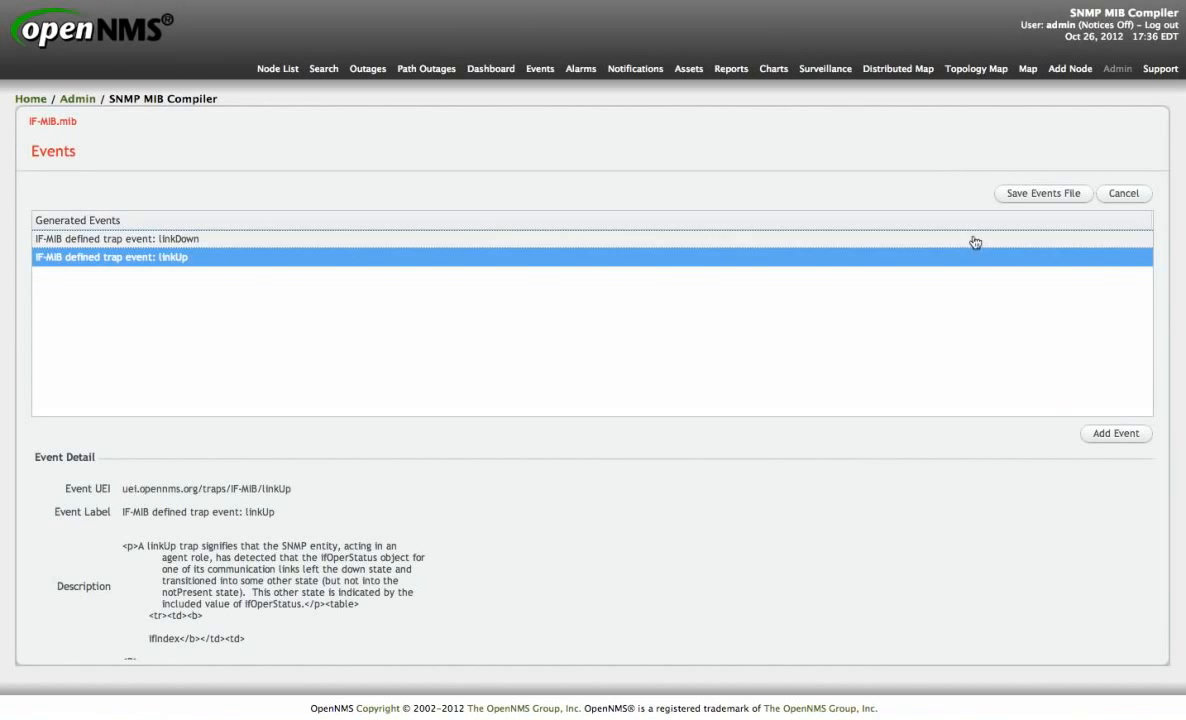
{"action": "left_click", "coordinate": [1051, 199]}
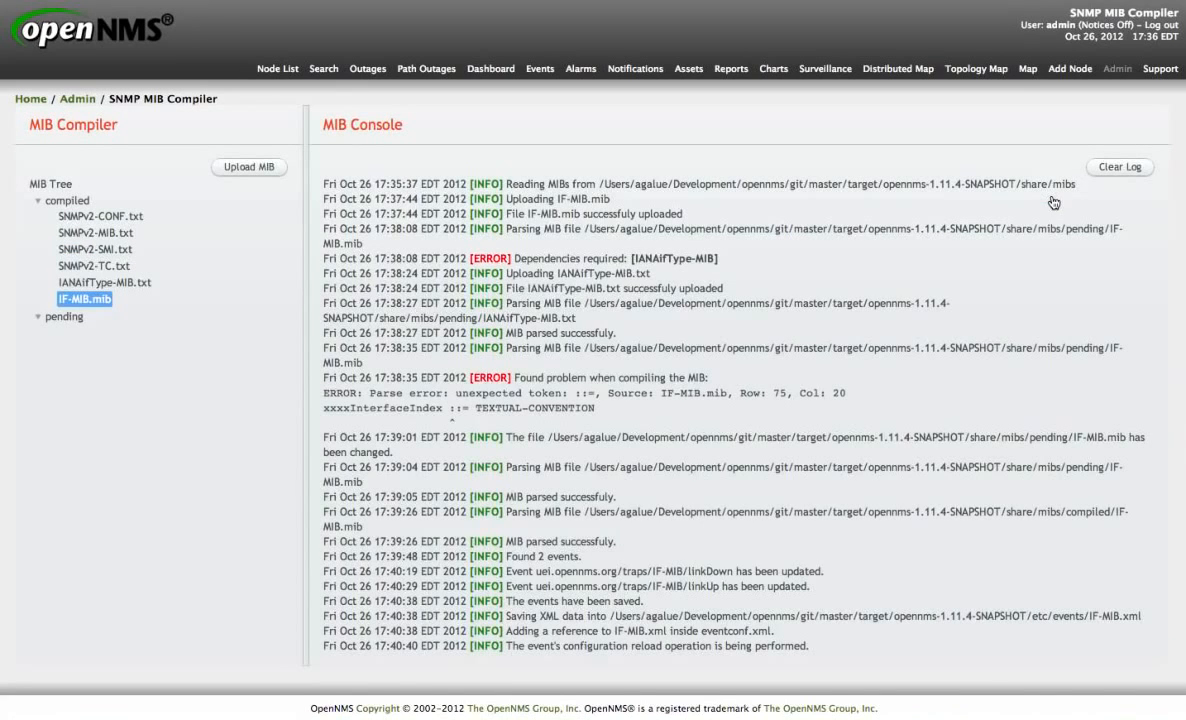
Check the console log for the saved IF-MIB.xml path and eventconf.xml reference, and the event list for the configuration reload.
{"action": "left_click_drag", "start_coordinate": [1032, 618], "coordinate": [1149, 618]}
{"action": "left_click", "coordinate": [706, 631]}
{"action": "left_click_drag", "start_coordinate": [706, 631], "coordinate": [778, 632]}
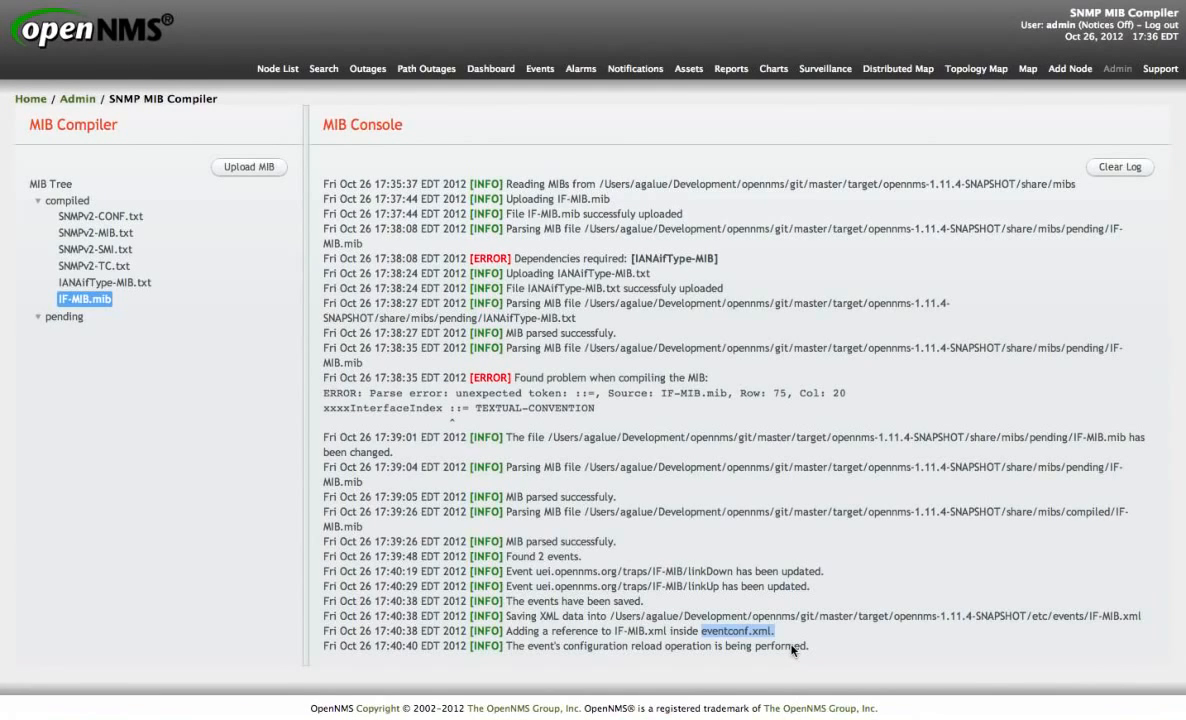
{"action": "left_click", "coordinate": [540, 70]}
{"action": "left_click", "coordinate": [44, 169]}
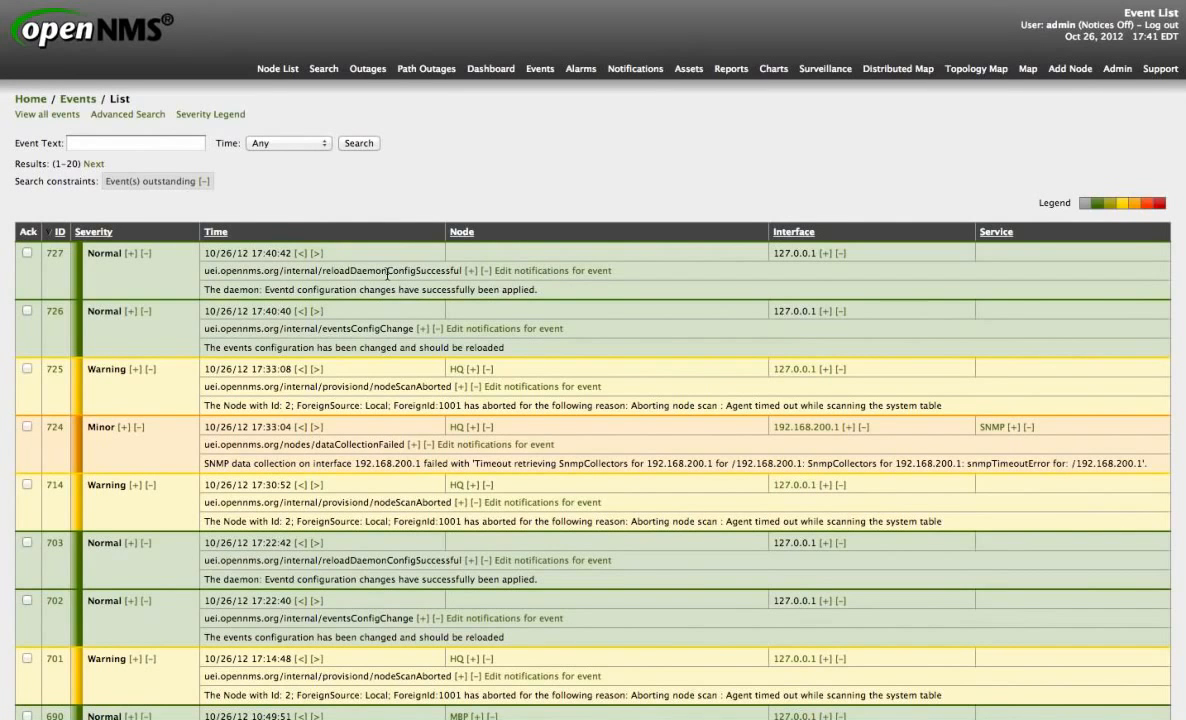
Return to the SNMP MIB Compiler and generate the data collection from the compiled IF-MIB.mib.
{"action": "left_click", "coordinate": [1116, 72]}
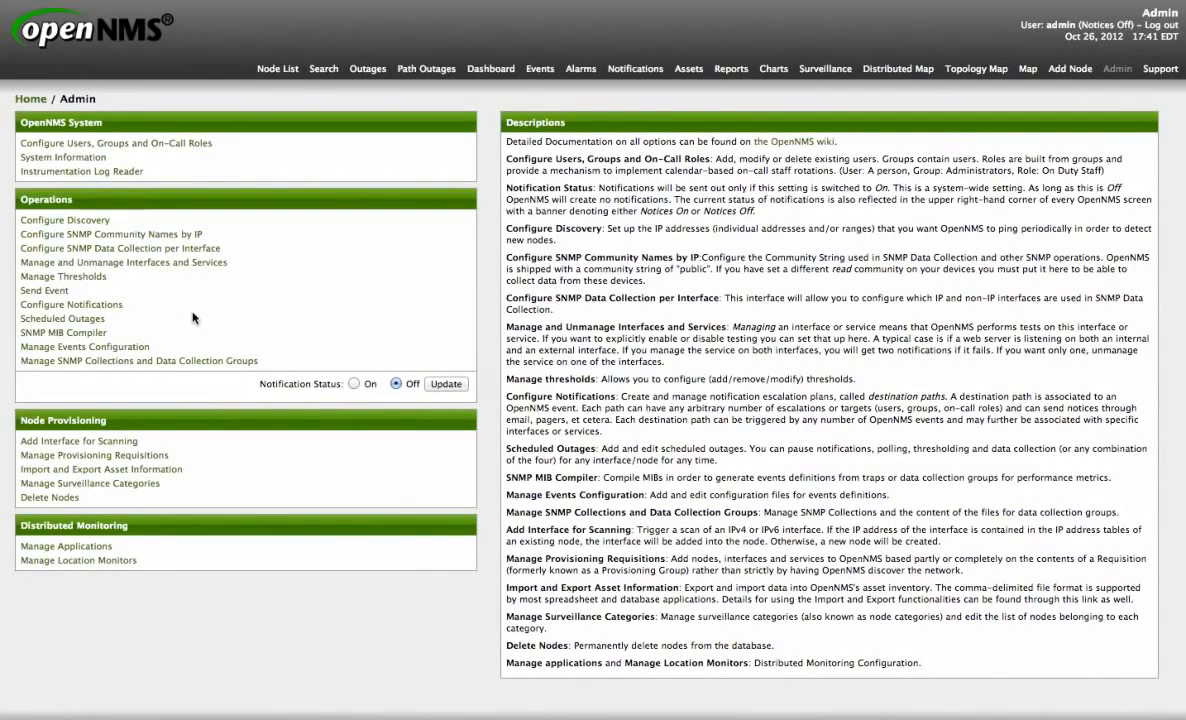
{"action": "left_click", "coordinate": [93, 333]}
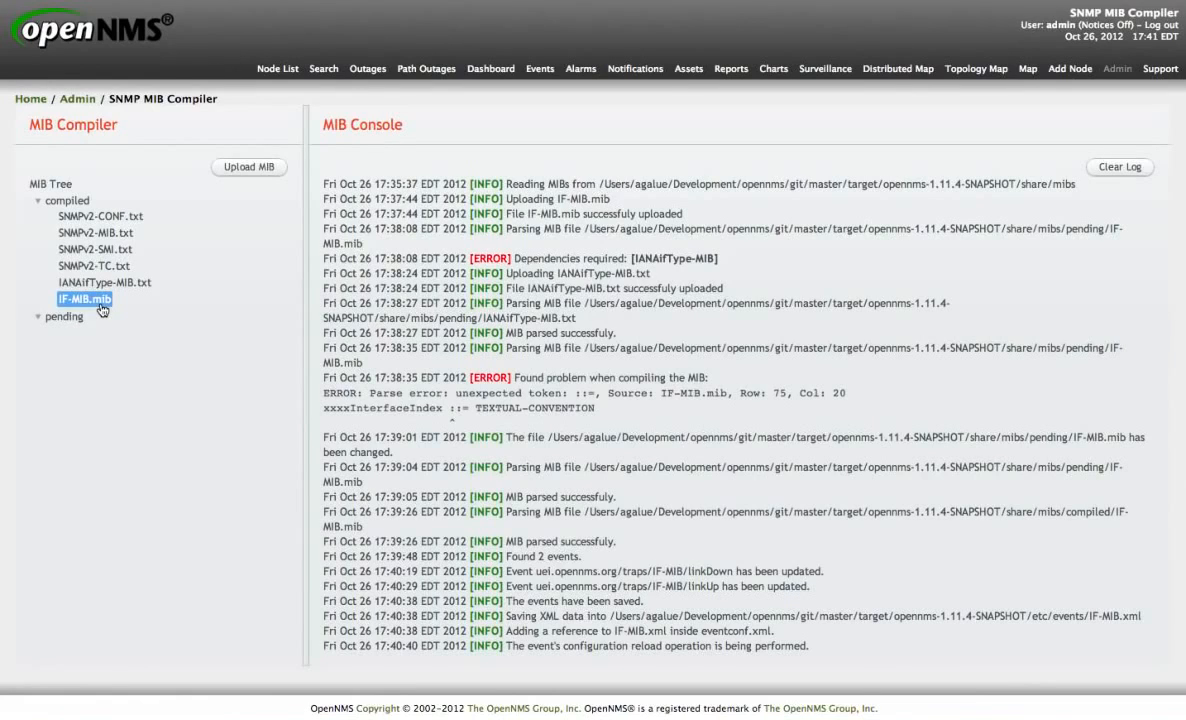
{"action": "right_click", "coordinate": [101, 308]}
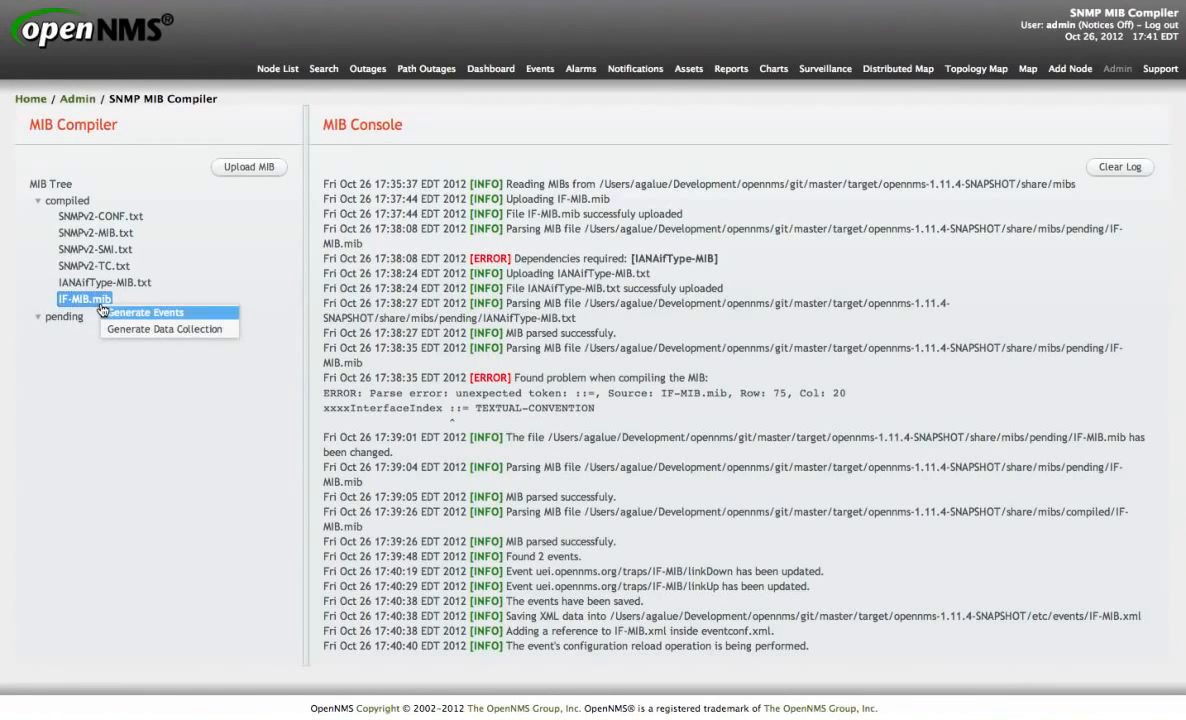
{"action": "left_click", "coordinate": [186, 330]}
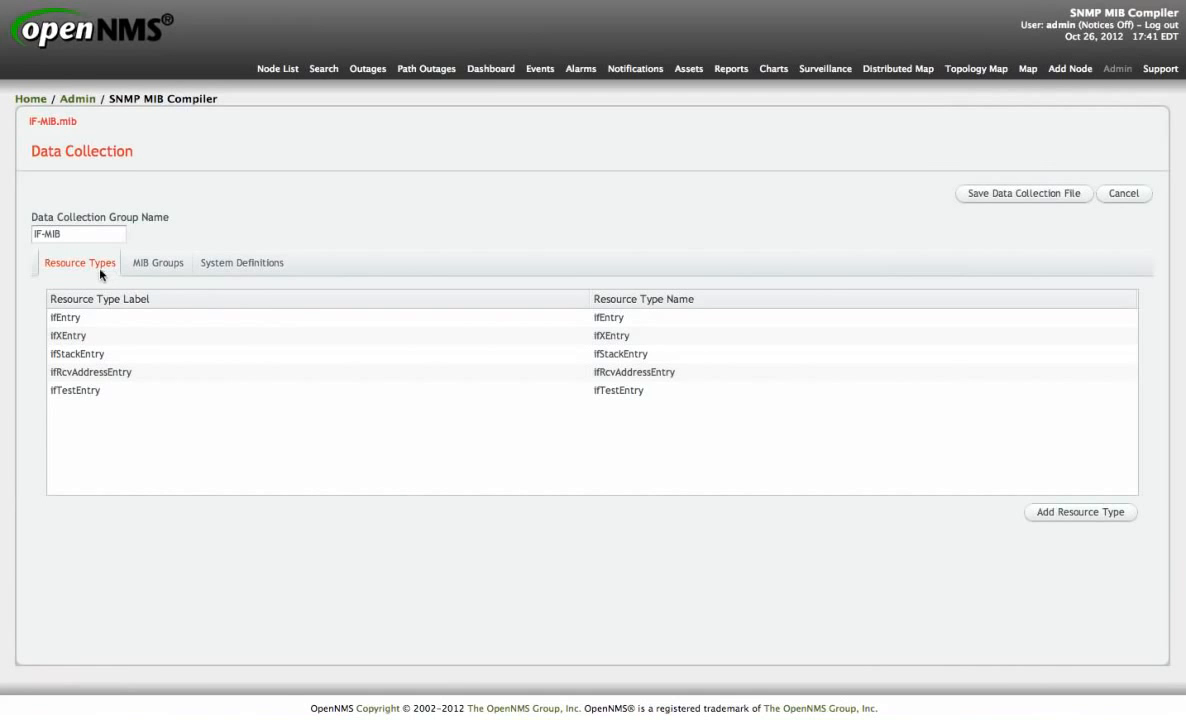
Review the details of the generated resource types ifEntry, ifStackEntry, ifRcvAddressEntry and ifTestEntry.
{"action": "left_click", "coordinate": [92, 317]}
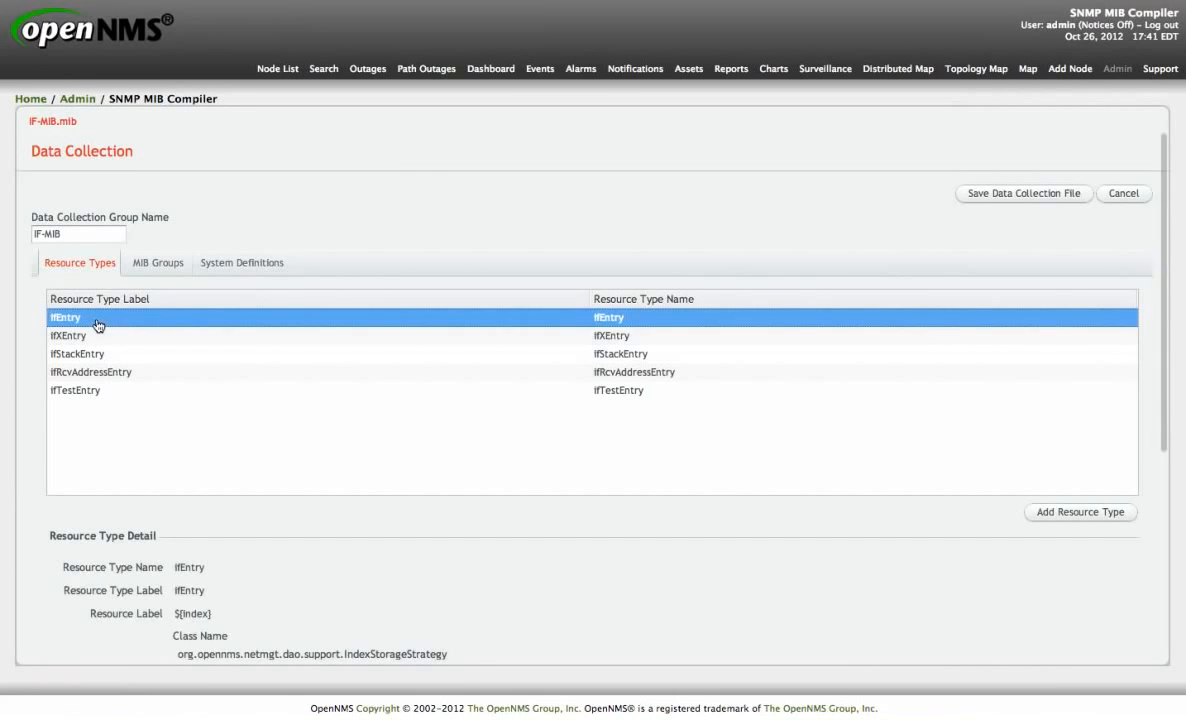
{"action": "scroll", "coordinate": [28, 377], "scroll_direction": "down", "scroll_amount": 3}
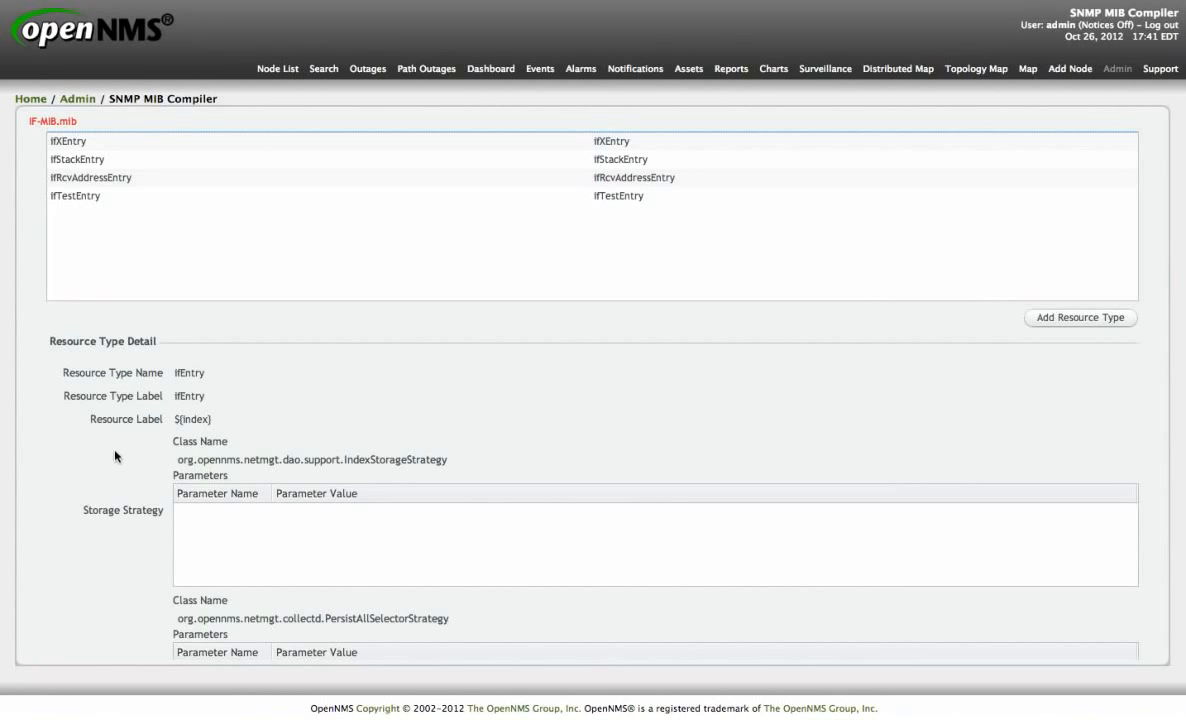
{"action": "left_click", "coordinate": [96, 159]}
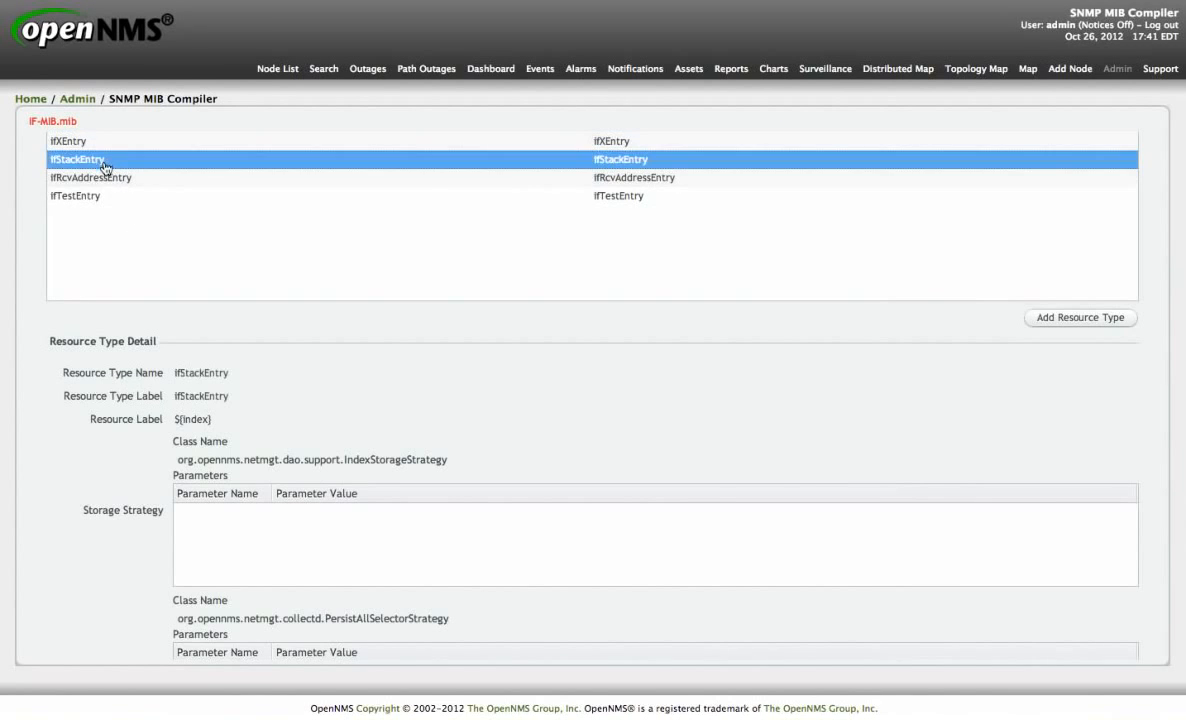
{"action": "left_click", "coordinate": [104, 179]}
{"action": "left_click", "coordinate": [84, 196]}
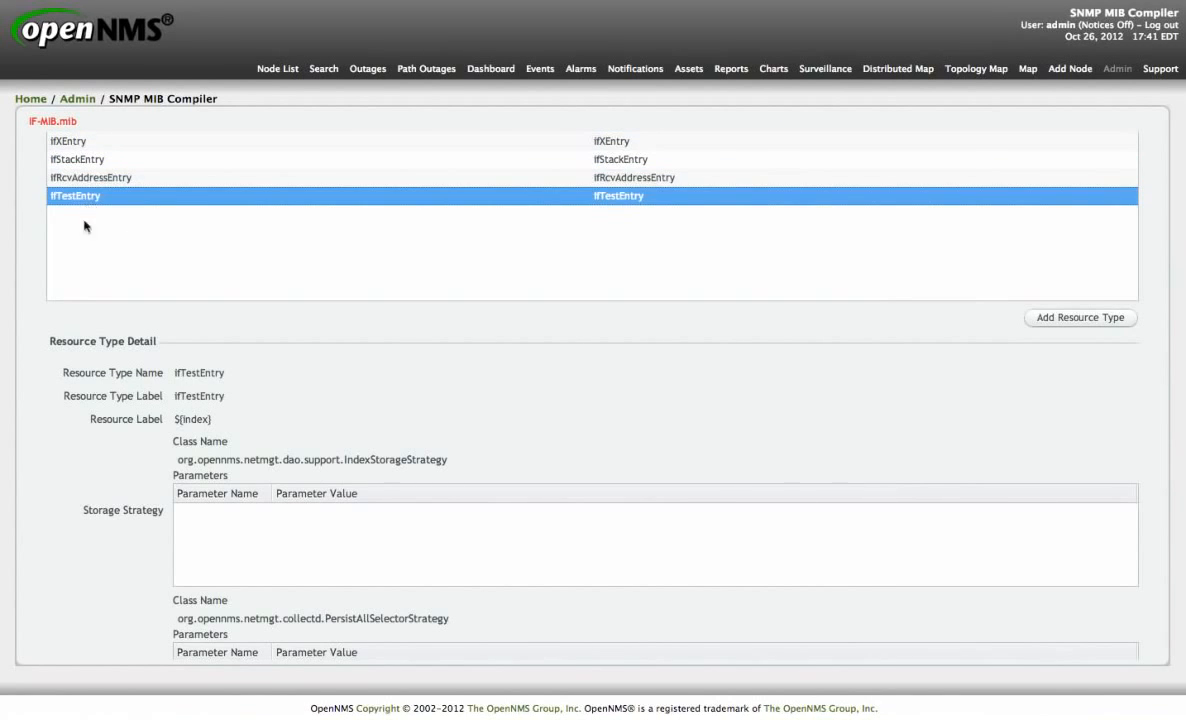
{"action": "scroll", "coordinate": [87, 363], "scroll_direction": "up", "scroll_amount": 5}
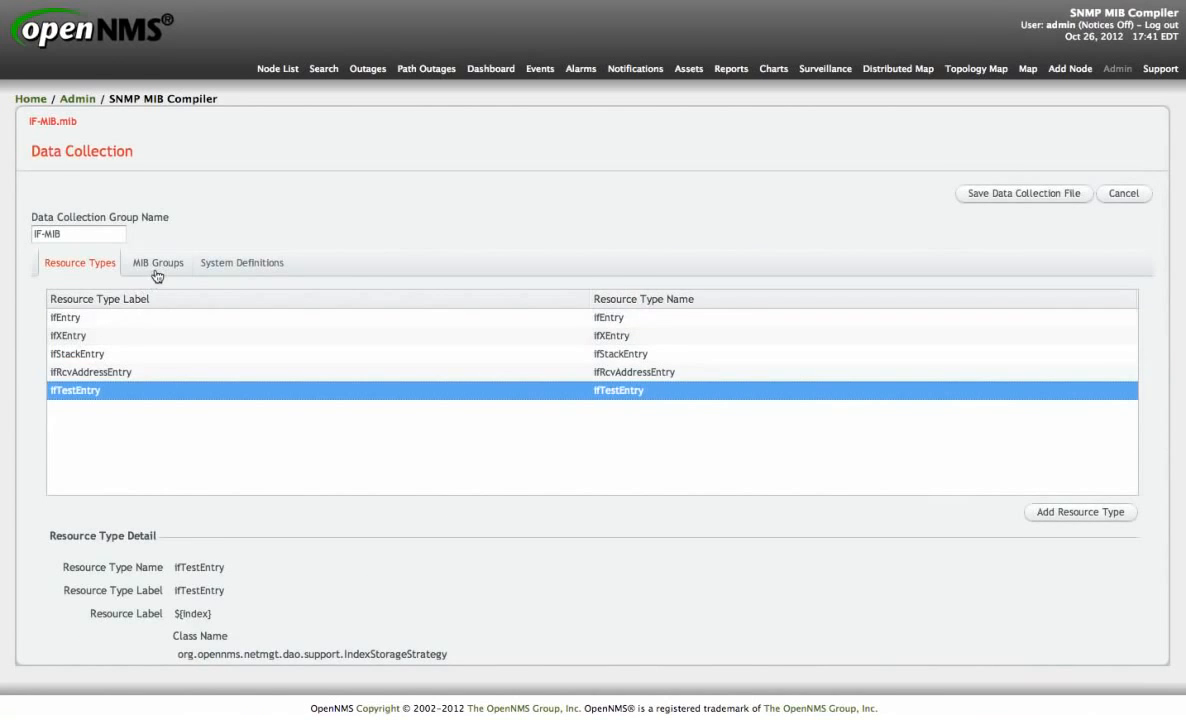
Examine the OIDs, instances, aliases and types of the MIB objects in the ifTable MIB group.
{"action": "left_click", "coordinate": [159, 269]}
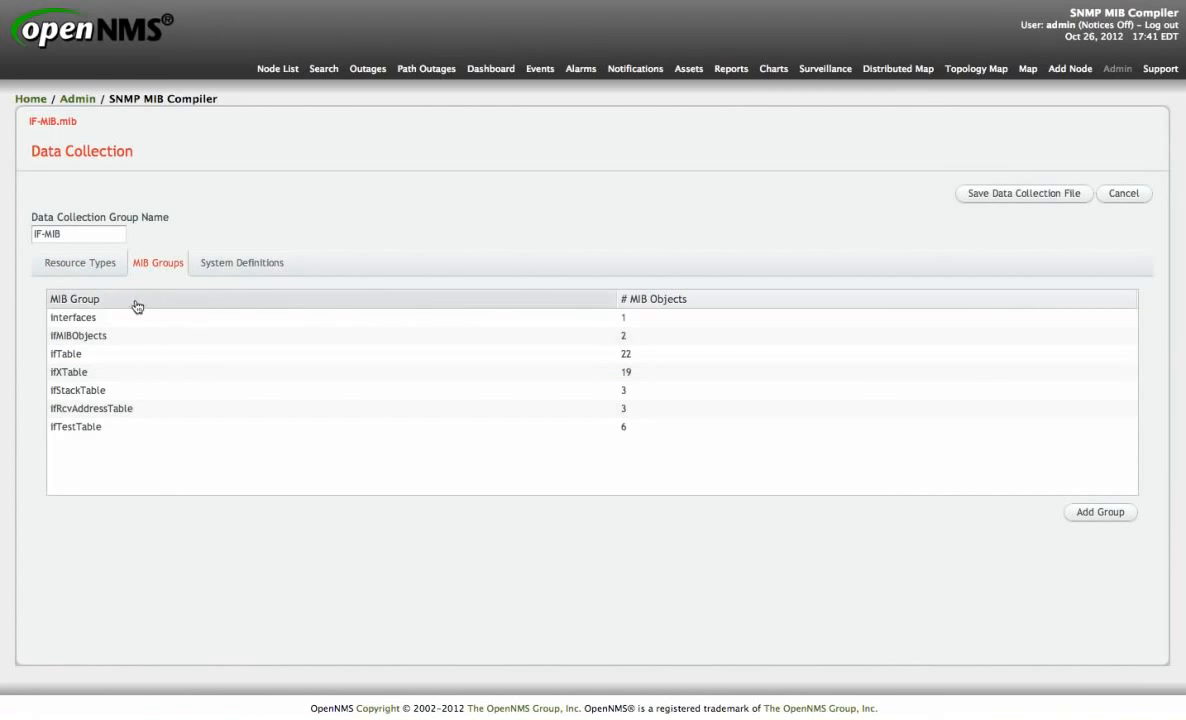
{"action": "left_click", "coordinate": [100, 354]}
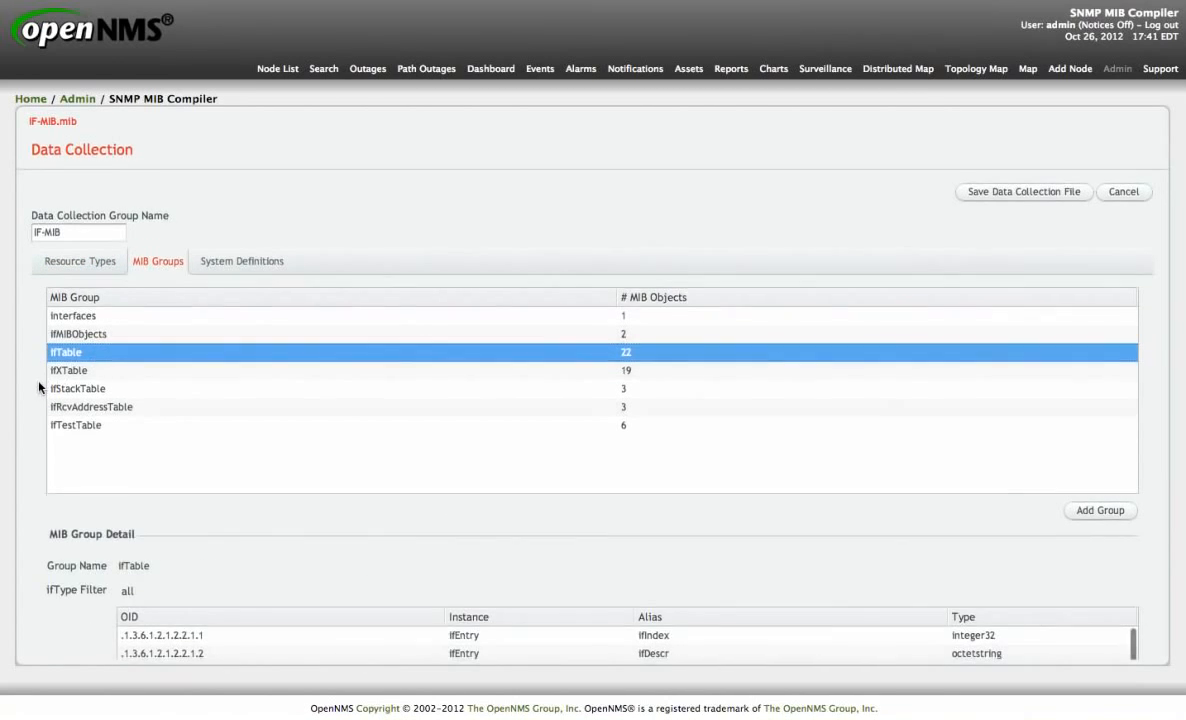
{"action": "scroll", "coordinate": [45, 385], "scroll_direction": "down", "scroll_amount": 5}
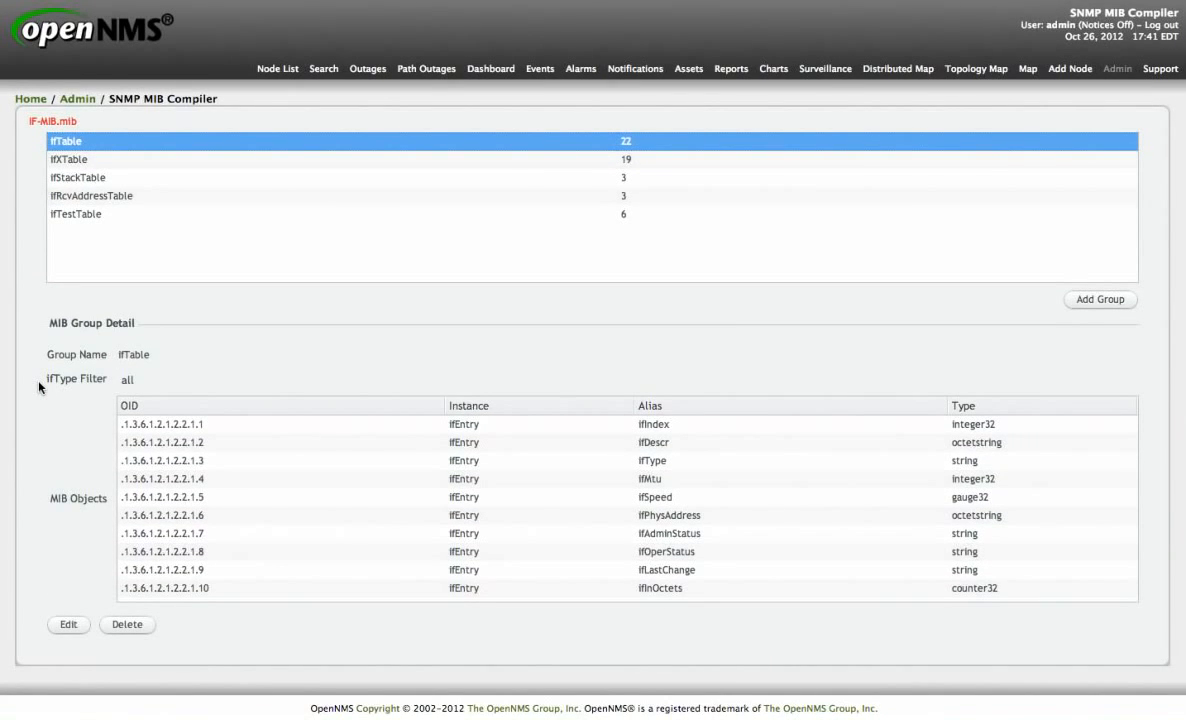
{"action": "scroll", "coordinate": [296, 492], "scroll_direction": "down", "scroll_amount": 6}
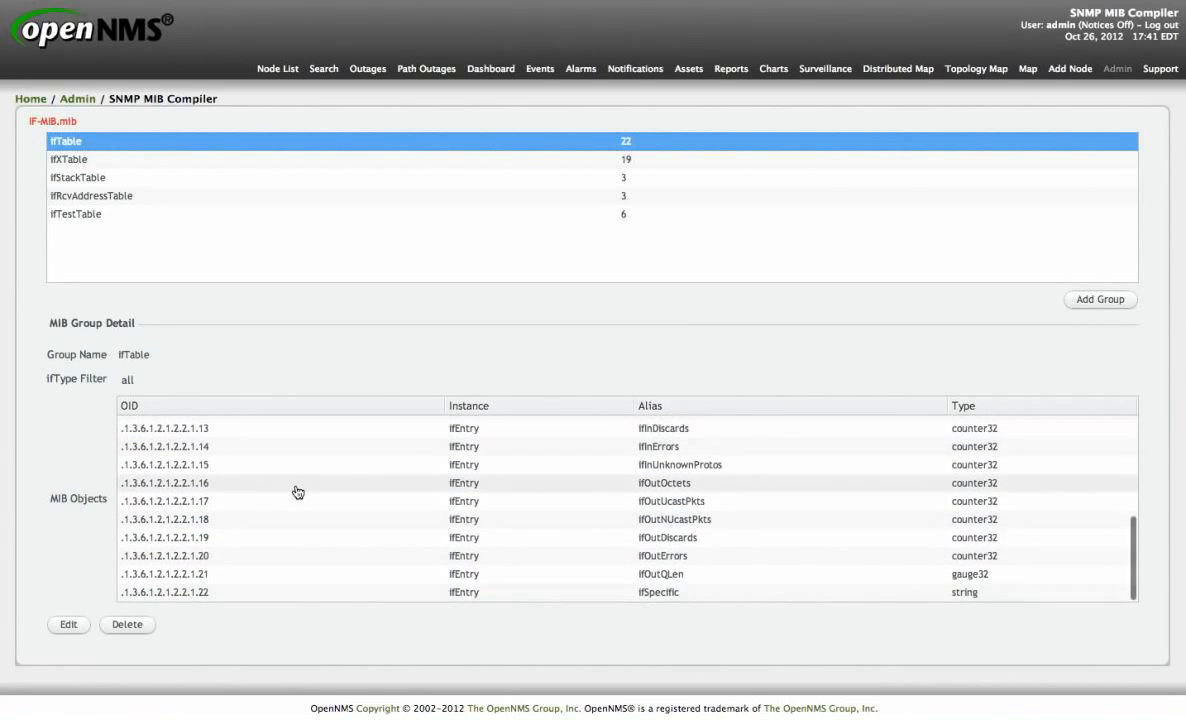
{"action": "scroll", "coordinate": [296, 492], "scroll_direction": "up", "scroll_amount": 8}
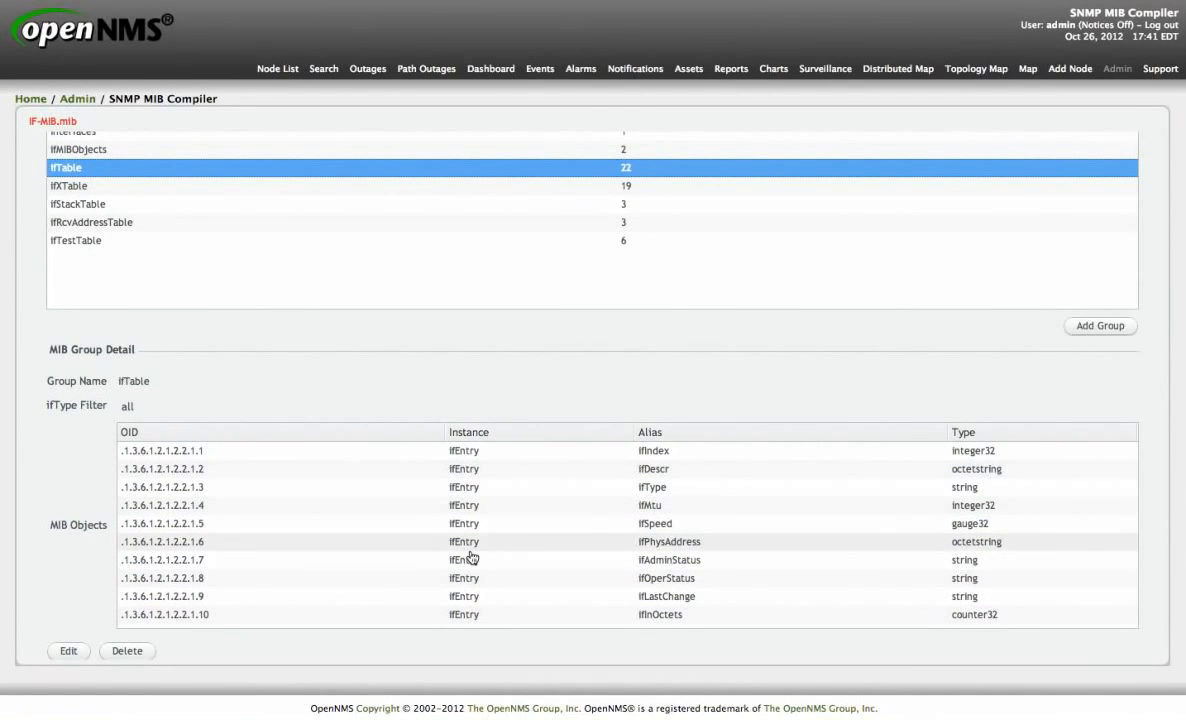
{"action": "scroll", "coordinate": [72, 485], "scroll_direction": "down", "scroll_amount": 1}
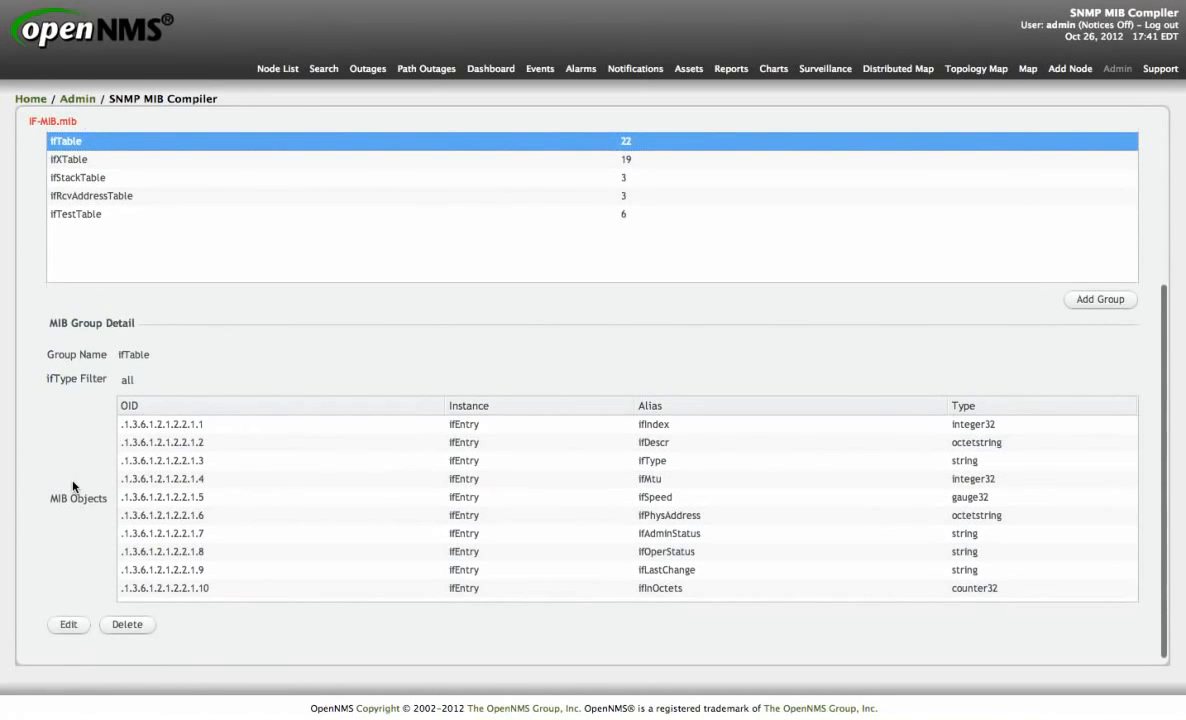
Set the type of the ifSpeed object in the ifTable MIB group to string and save the group.
{"action": "left_click", "coordinate": [70, 625]}
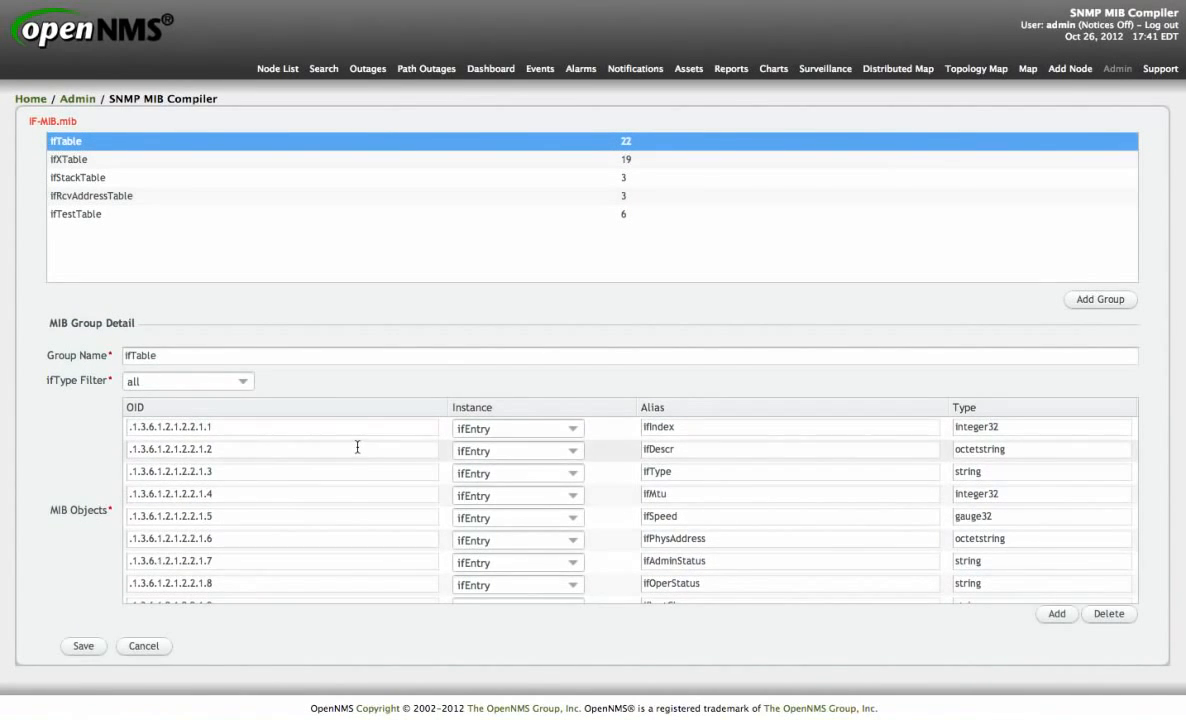
{"action": "left_click", "coordinate": [357, 447]}
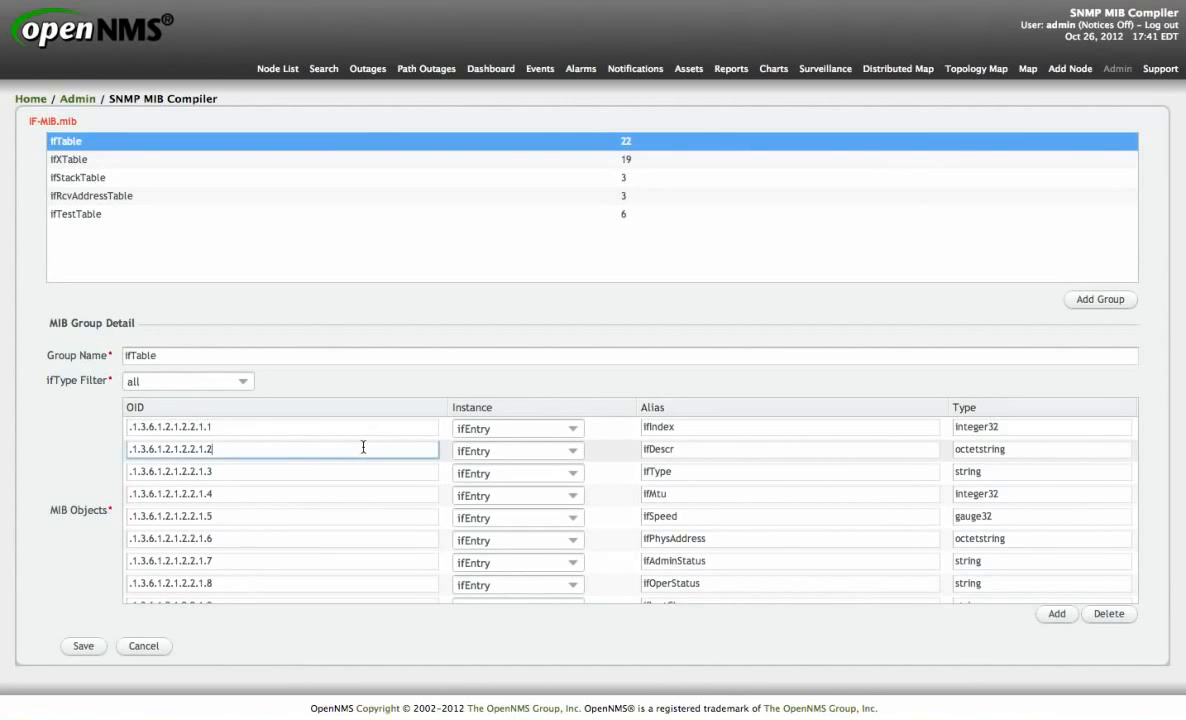
{"action": "left_click", "coordinate": [738, 451]}
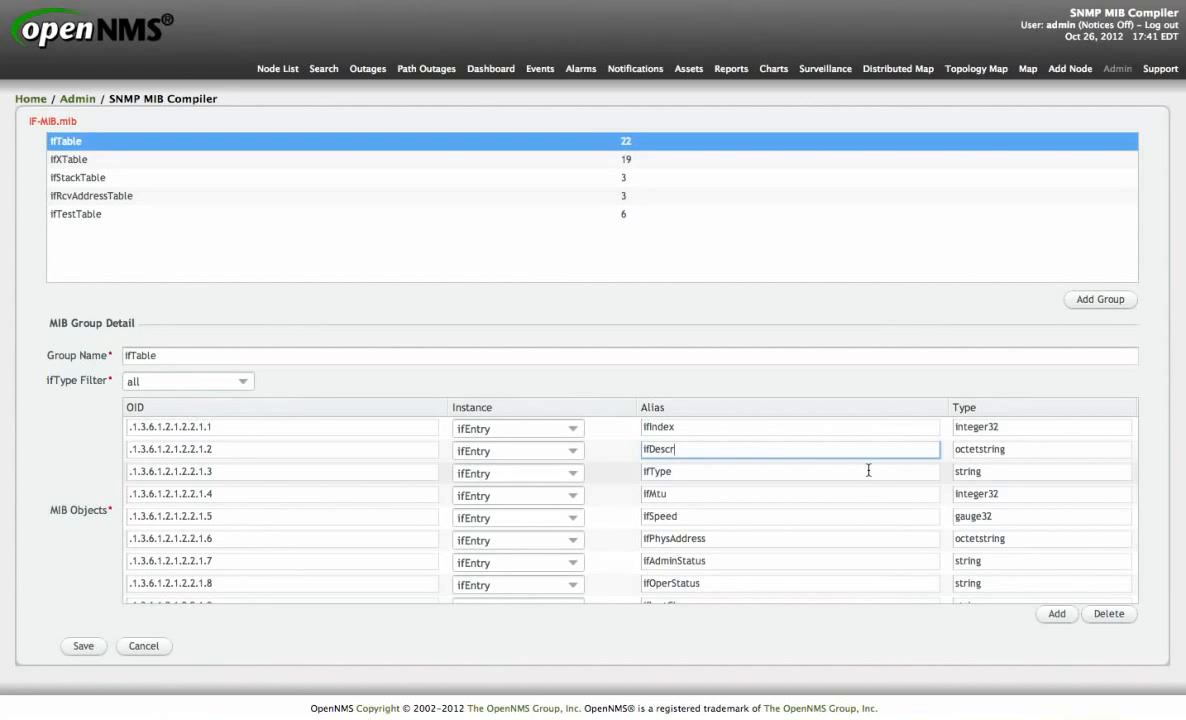
{"action": "double_click", "coordinate": [997, 518]}
{"action": "type", "text": "stri"}
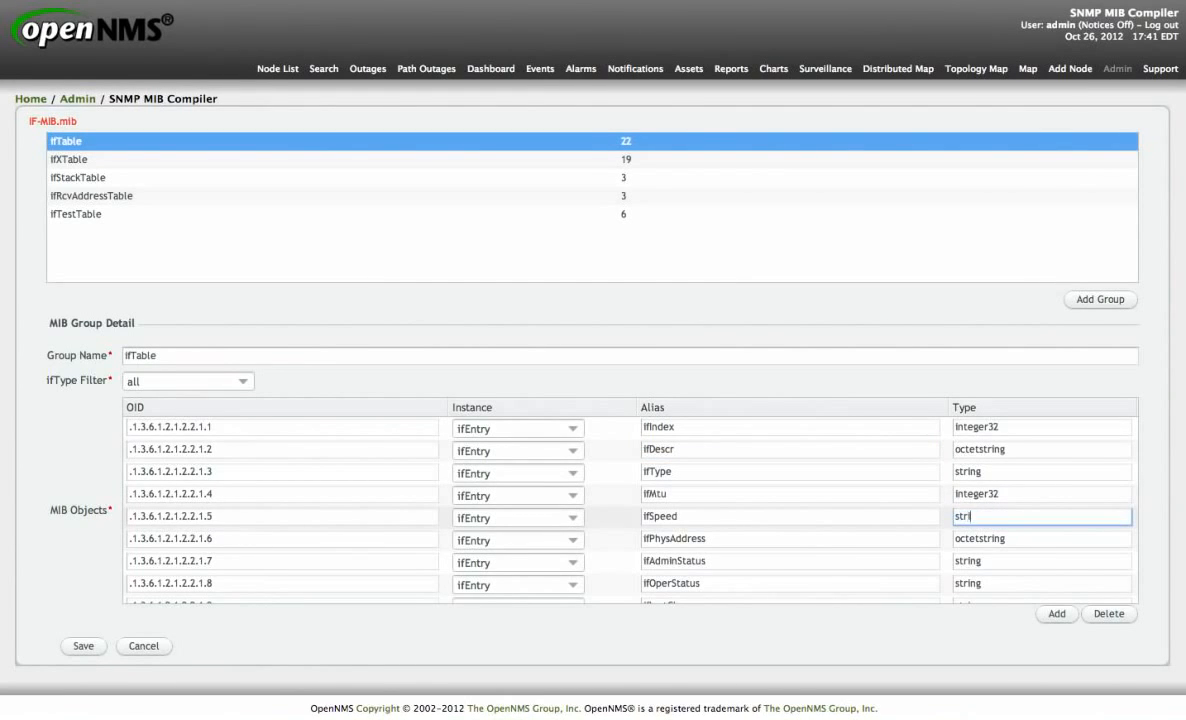
{"action": "type", "text": "ng"}
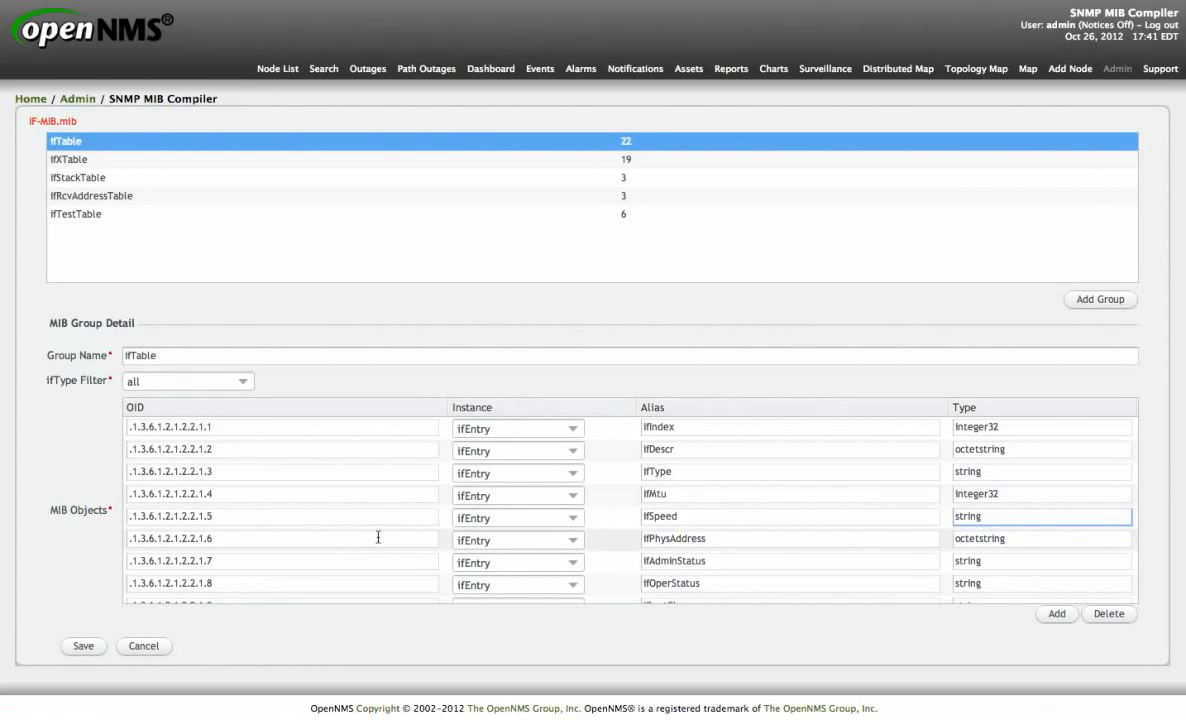
{"action": "scroll", "coordinate": [72, 590], "scroll_direction": "down", "scroll_amount": 1}
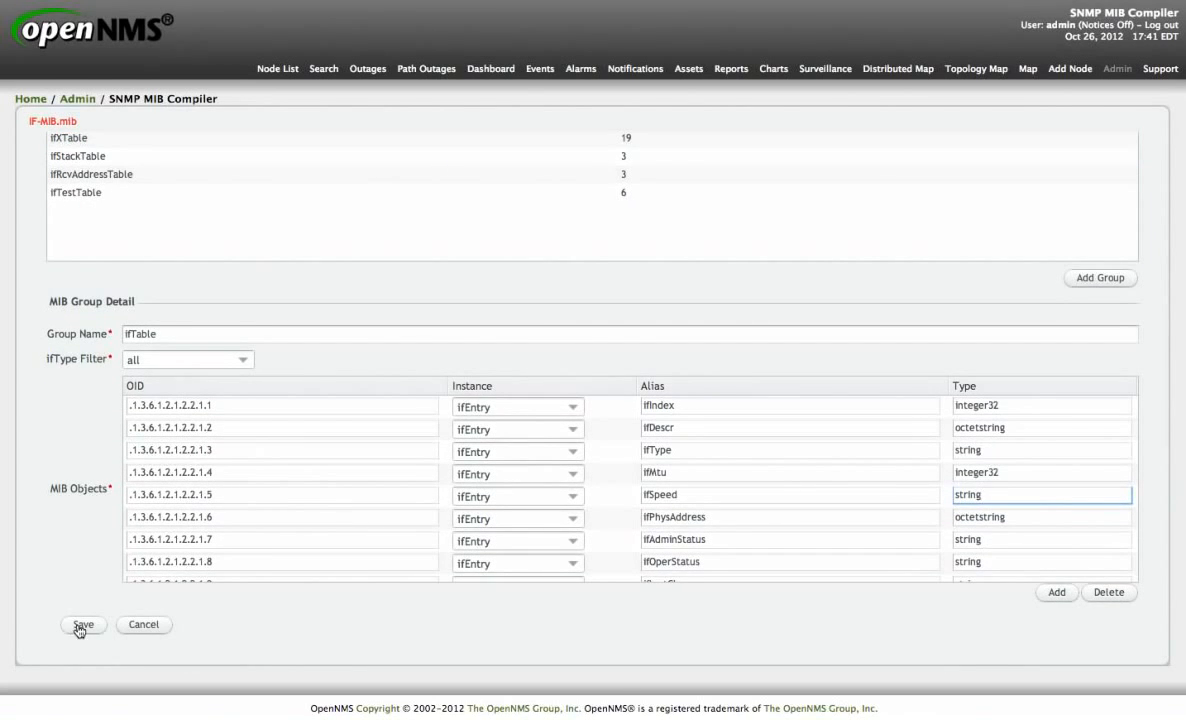
{"action": "left_click", "coordinate": [81, 625]}
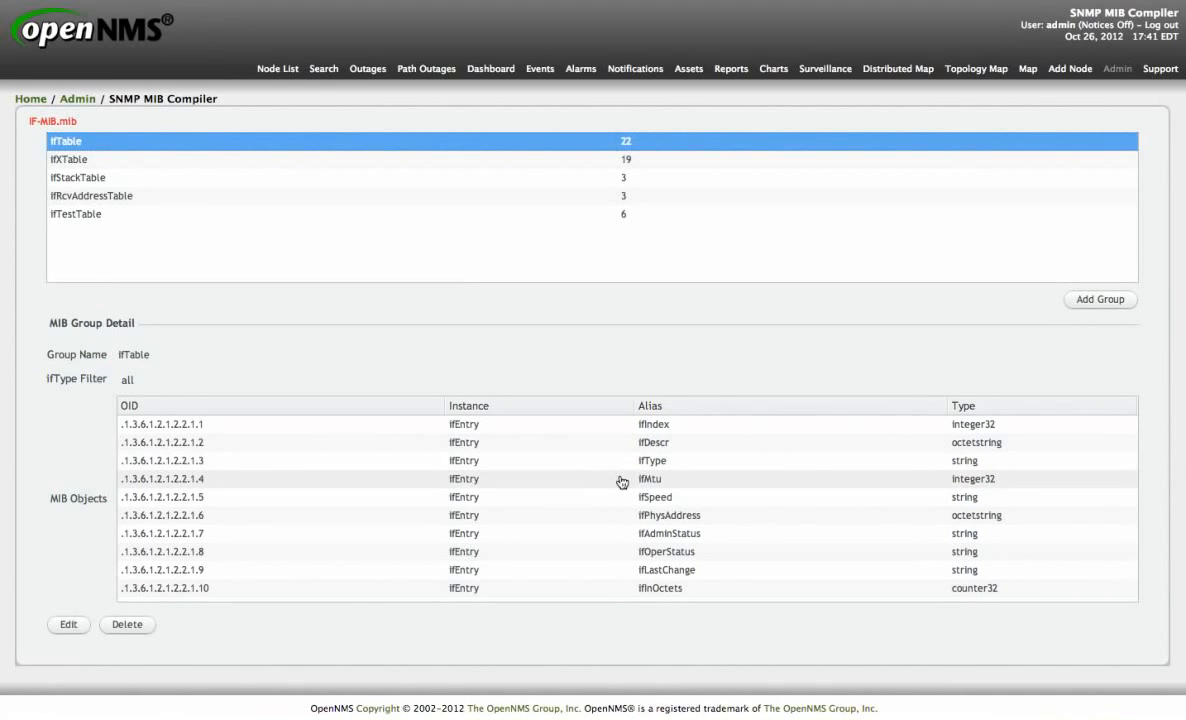
Add a new system definition to the IF-MIB data collection and name it Sample.
{"action": "scroll", "coordinate": [620, 480], "scroll_direction": "up", "scroll_amount": 5}
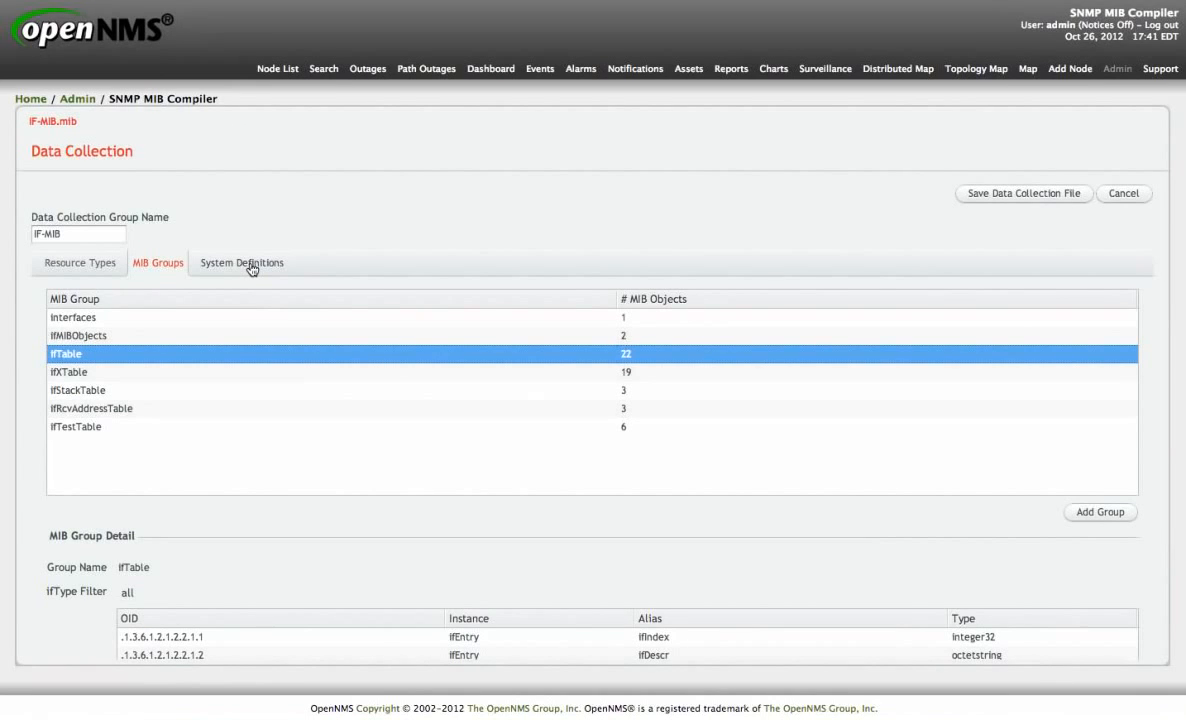
{"action": "left_click", "coordinate": [250, 266]}
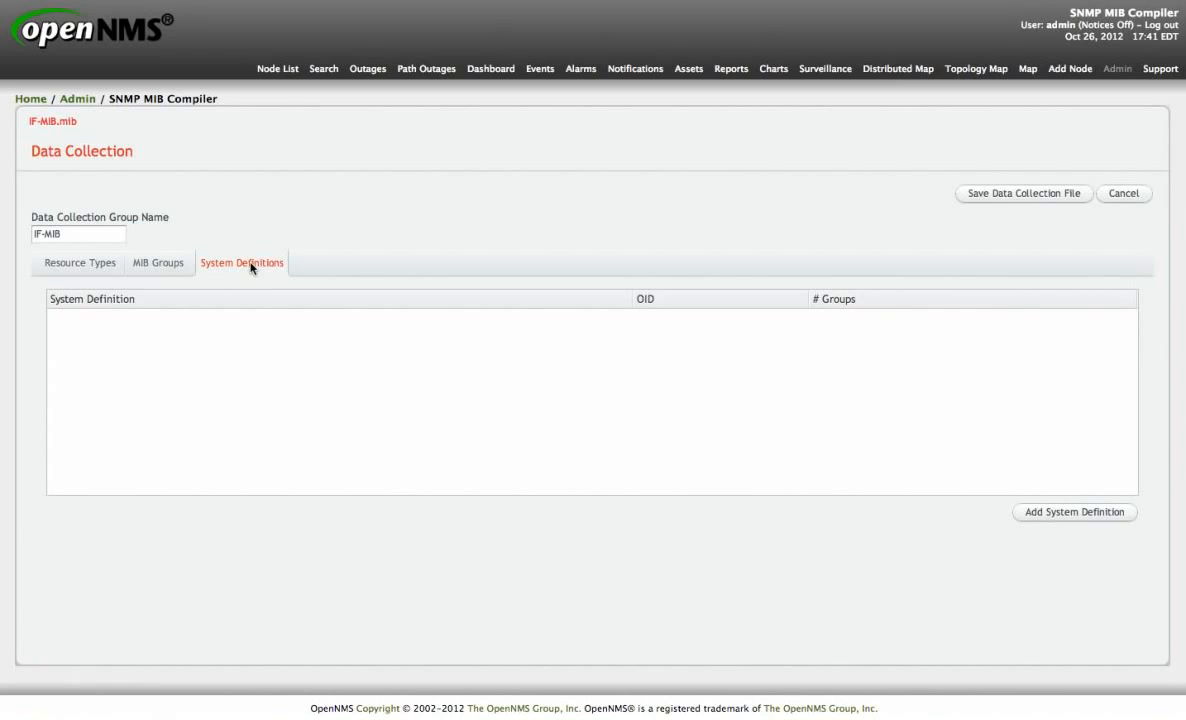
{"action": "left_click", "coordinate": [1077, 516]}
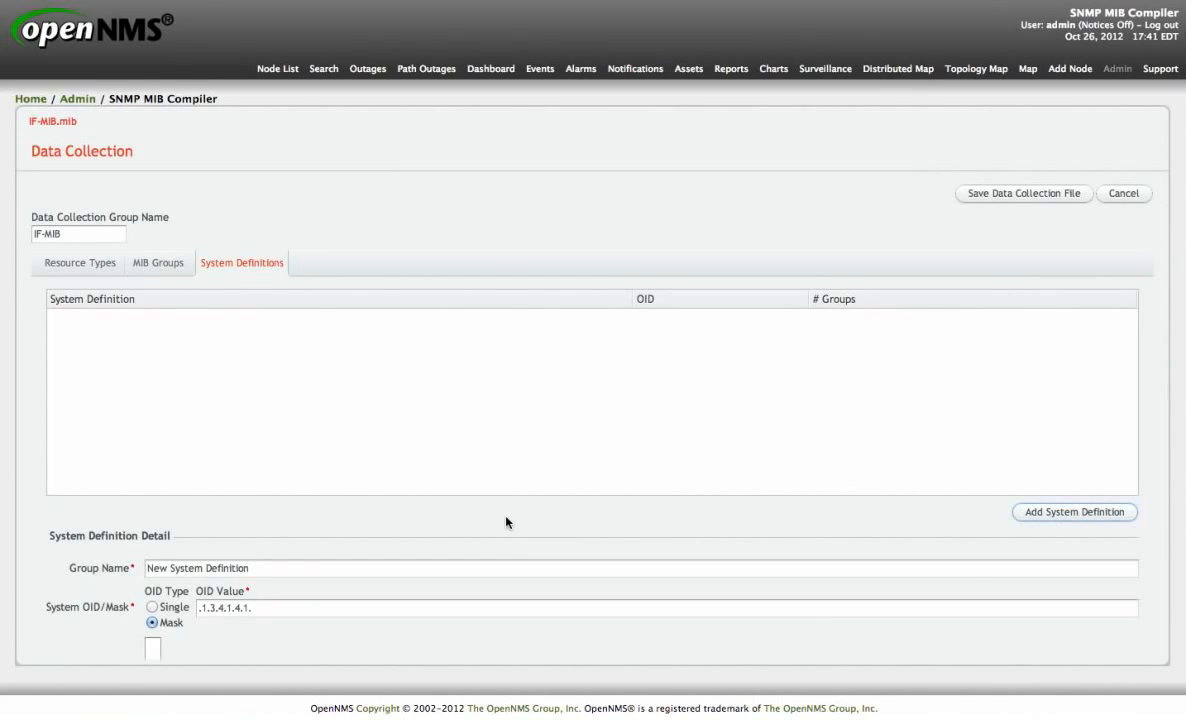
{"action": "scroll", "coordinate": [506, 522], "scroll_direction": "down", "scroll_amount": 4}
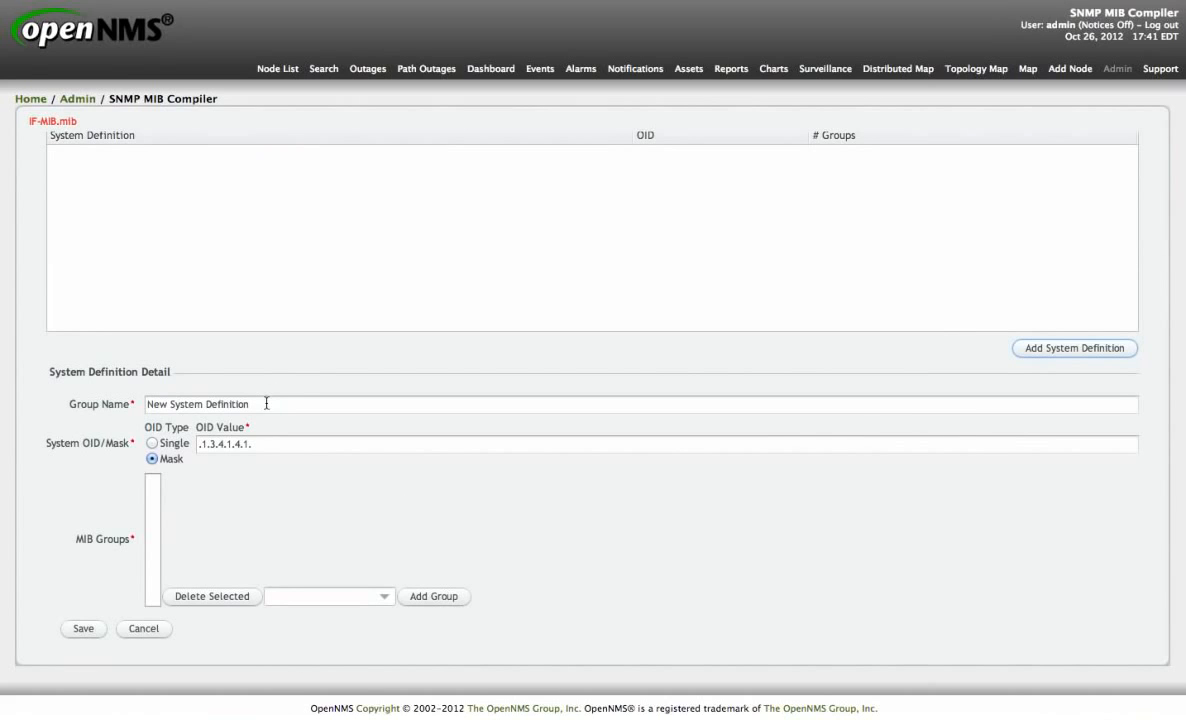
{"action": "left_click_drag", "start_coordinate": [251, 404], "coordinate": [77, 397]}
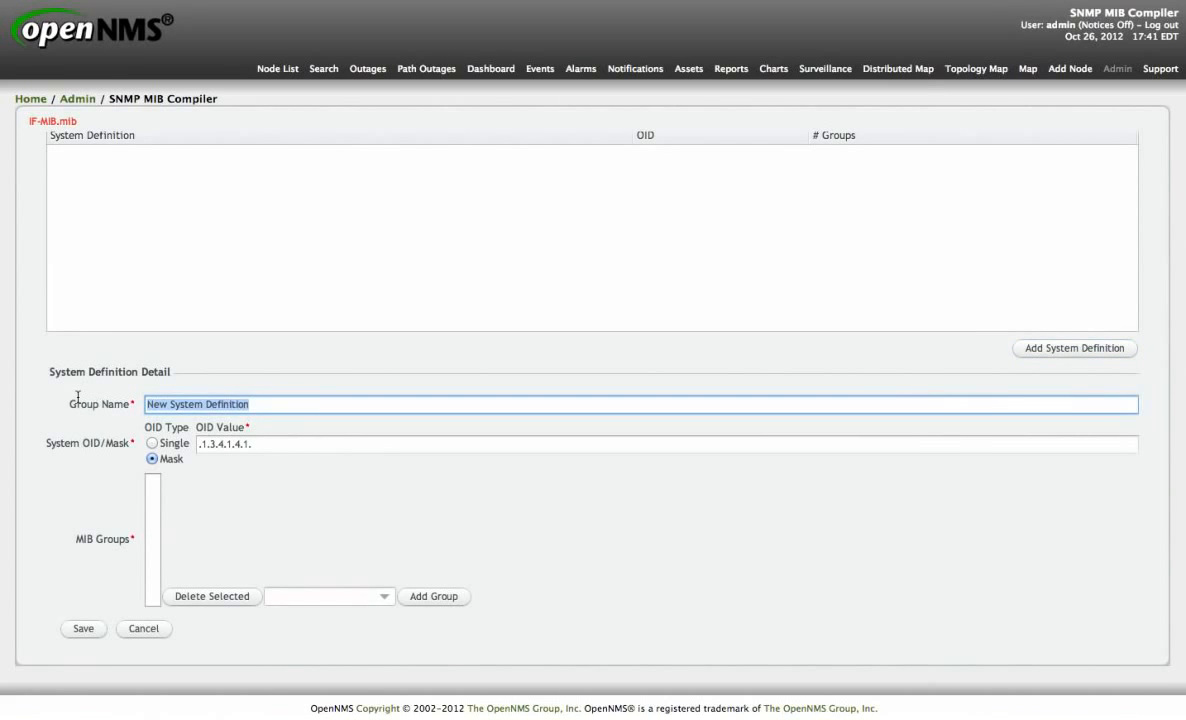
{"action": "type", "text": "Sample"}
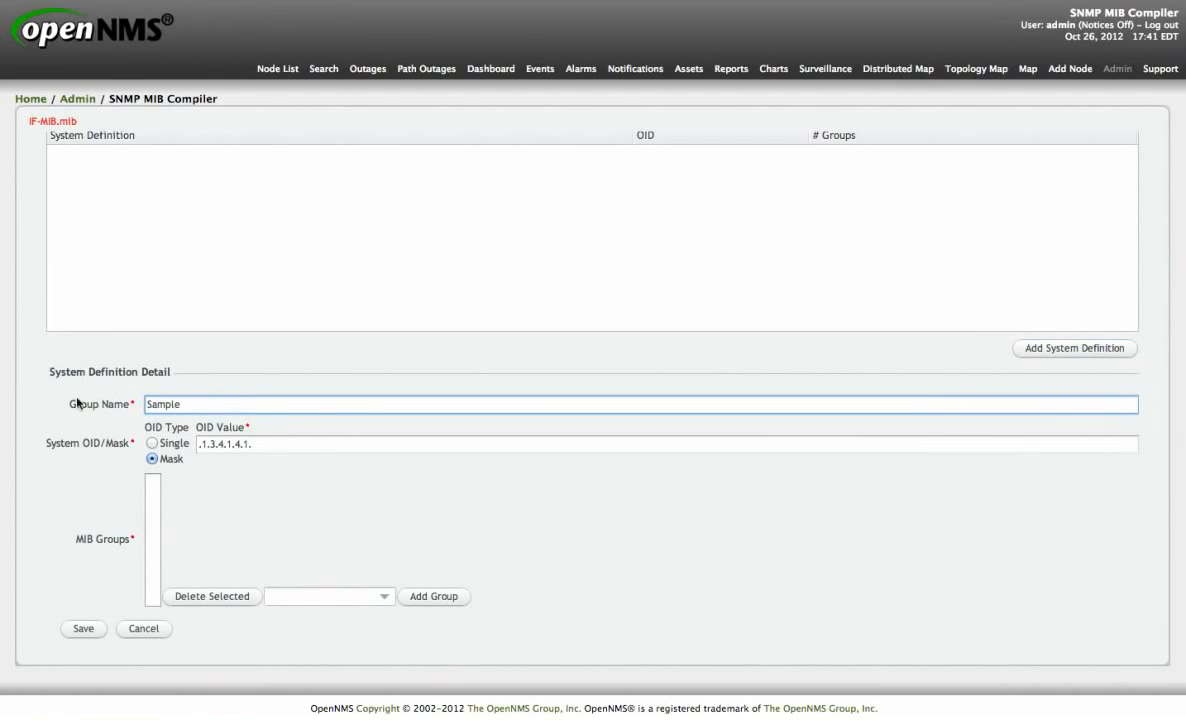
{"action": "left_click", "coordinate": [152, 443]}
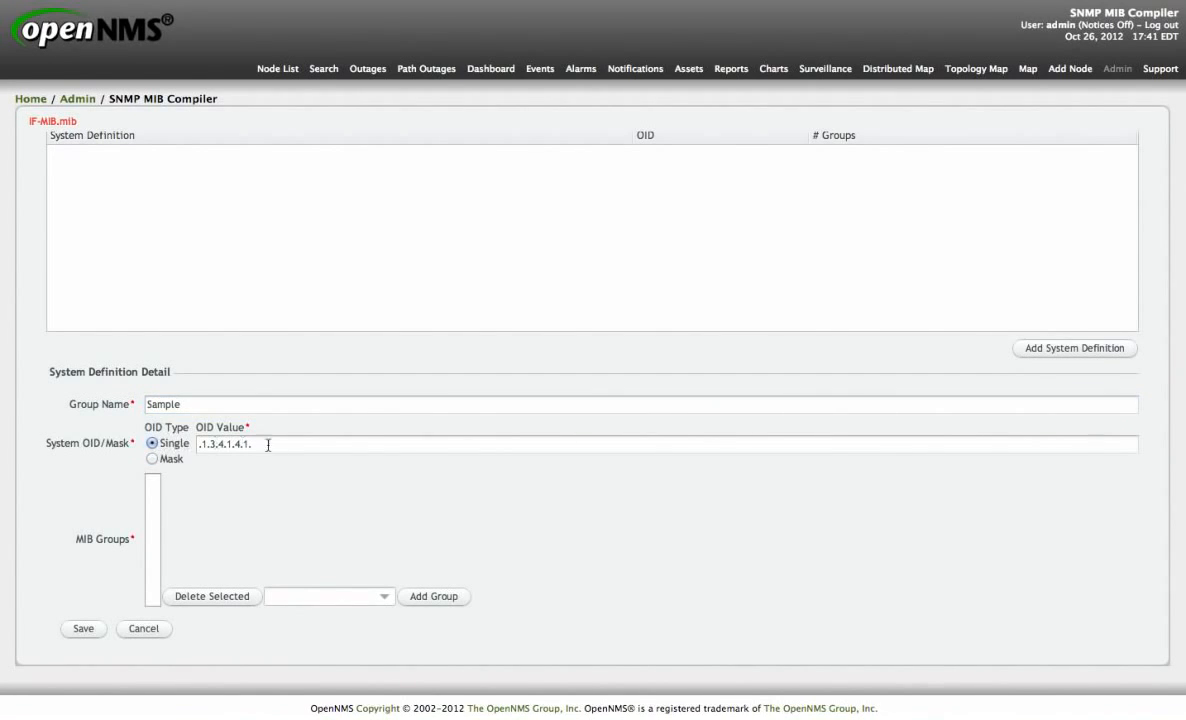
{"action": "left_click", "coordinate": [305, 446]}
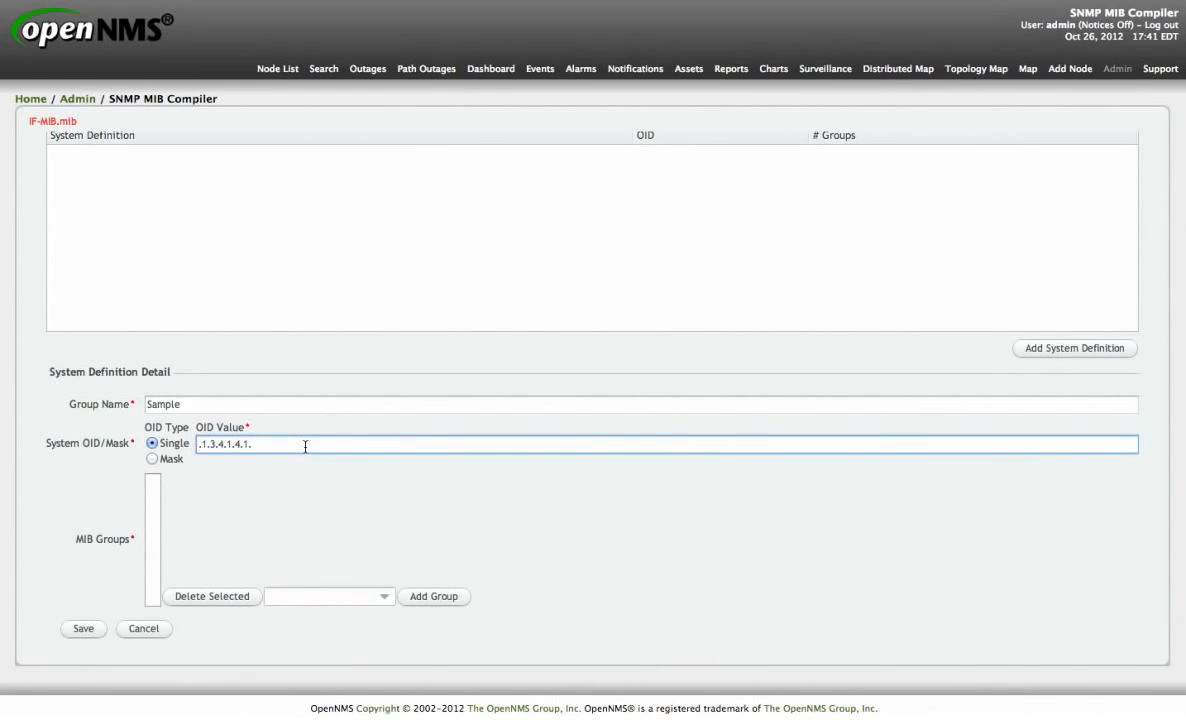
{"action": "left_click", "coordinate": [152, 459]}
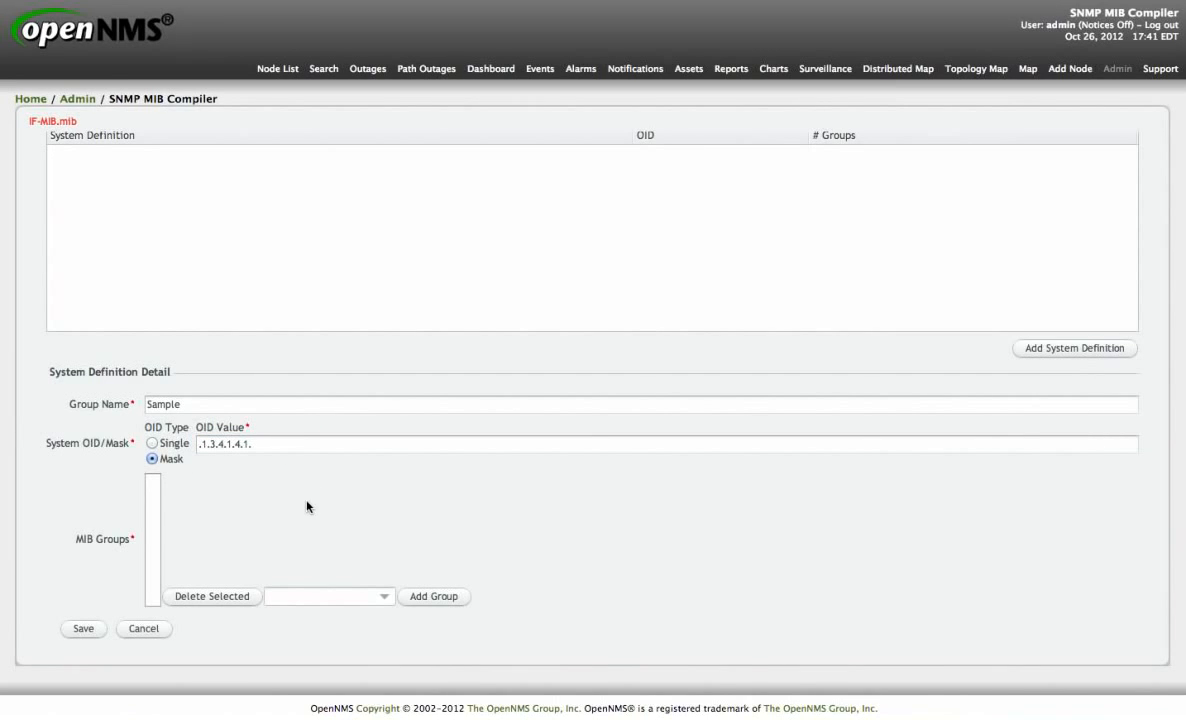
{"action": "left_click", "coordinate": [267, 444]}
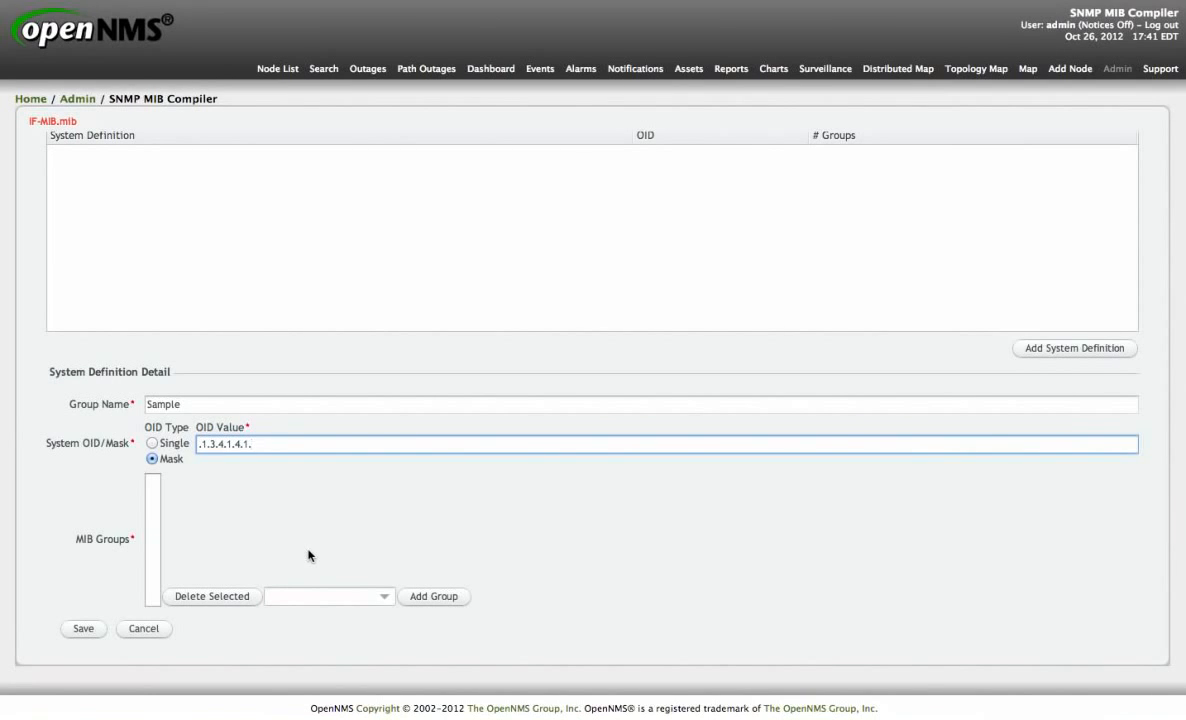
Add the ifTable and ifXTable MIB groups to the Sample system definition and save the definition.
{"action": "left_click", "coordinate": [385, 597]}
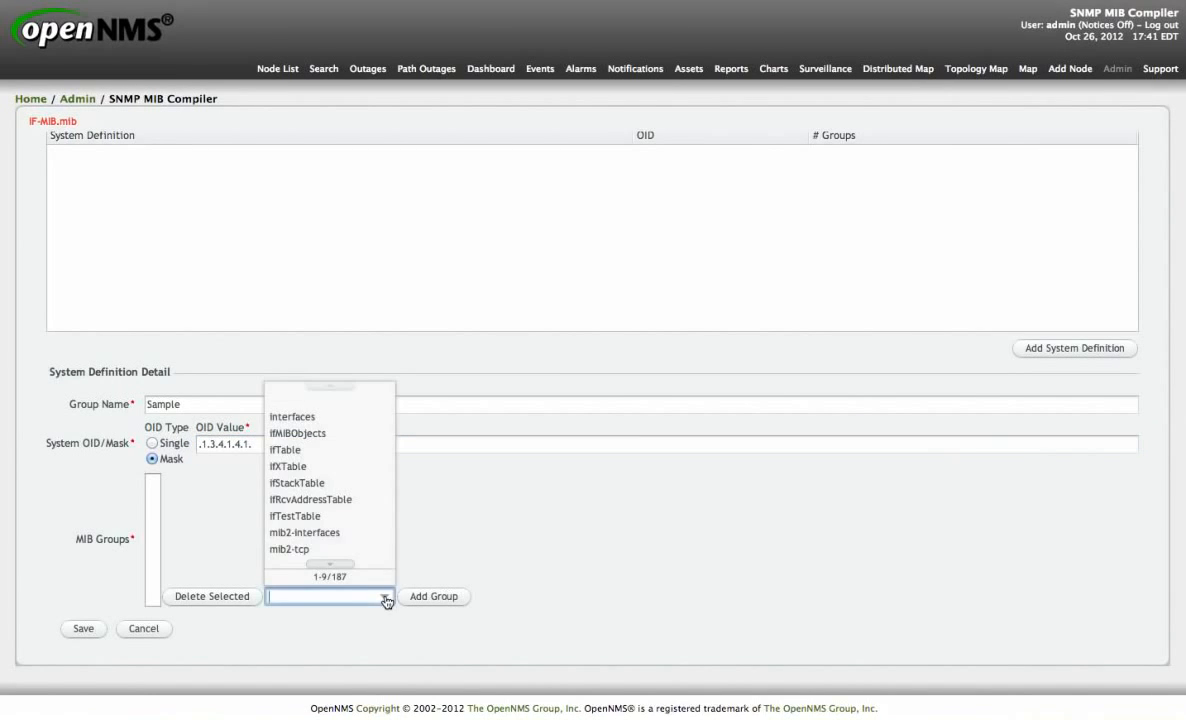
{"action": "left_click", "coordinate": [351, 453]}
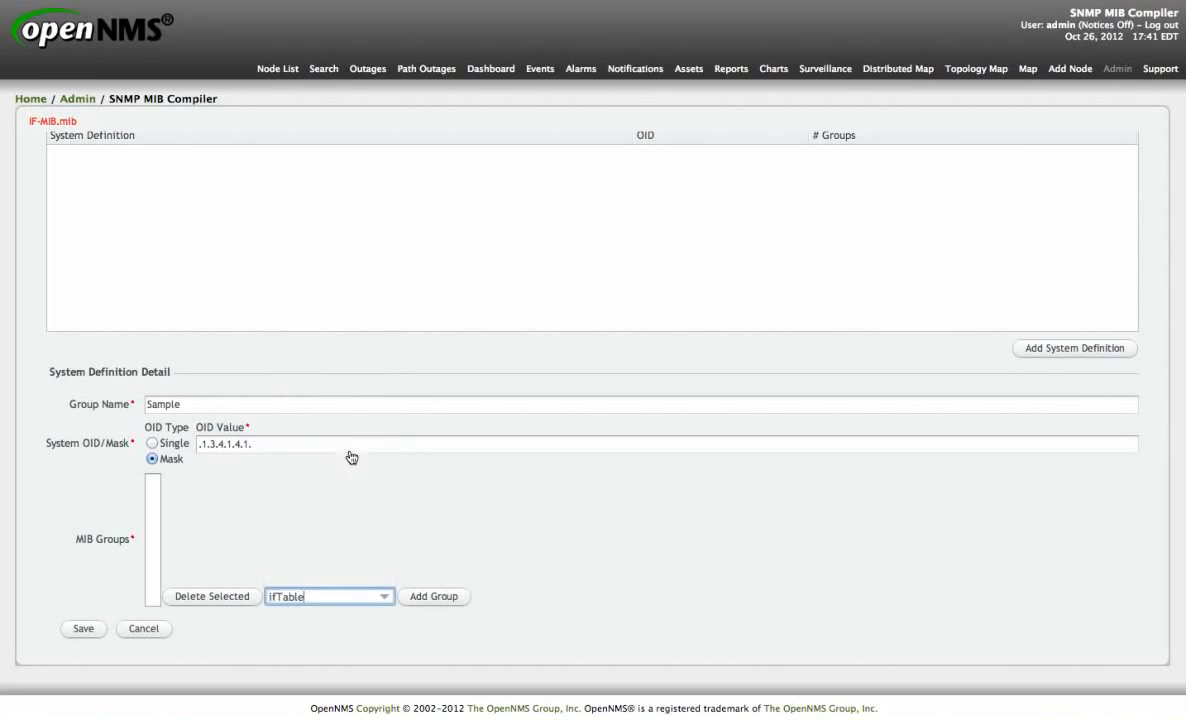
{"action": "left_click", "coordinate": [434, 596]}
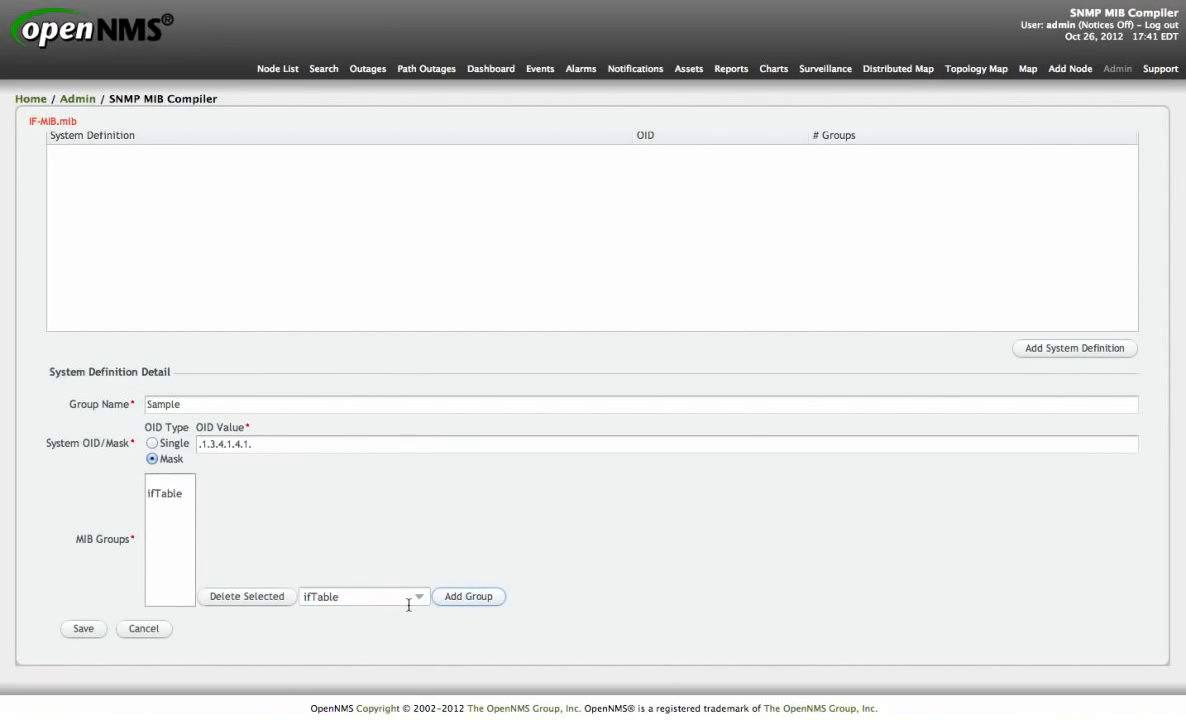
{"action": "left_click", "coordinate": [416, 598]}
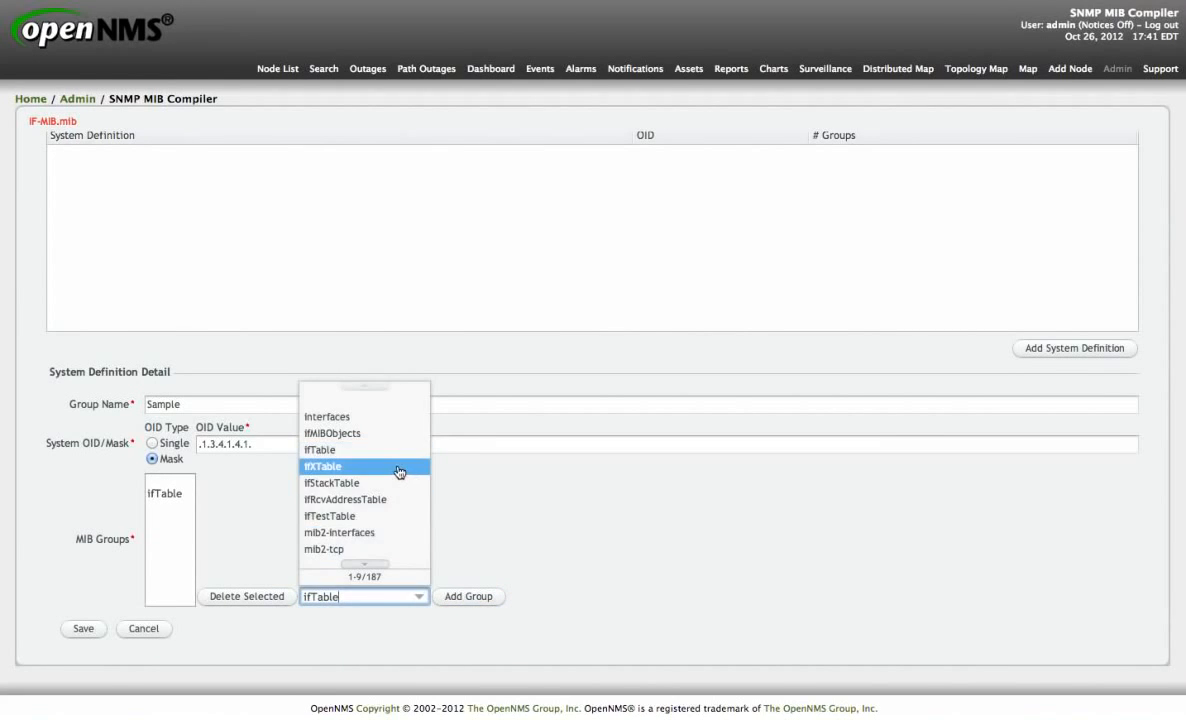
{"action": "left_click", "coordinate": [399, 467]}
{"action": "left_click", "coordinate": [453, 597]}
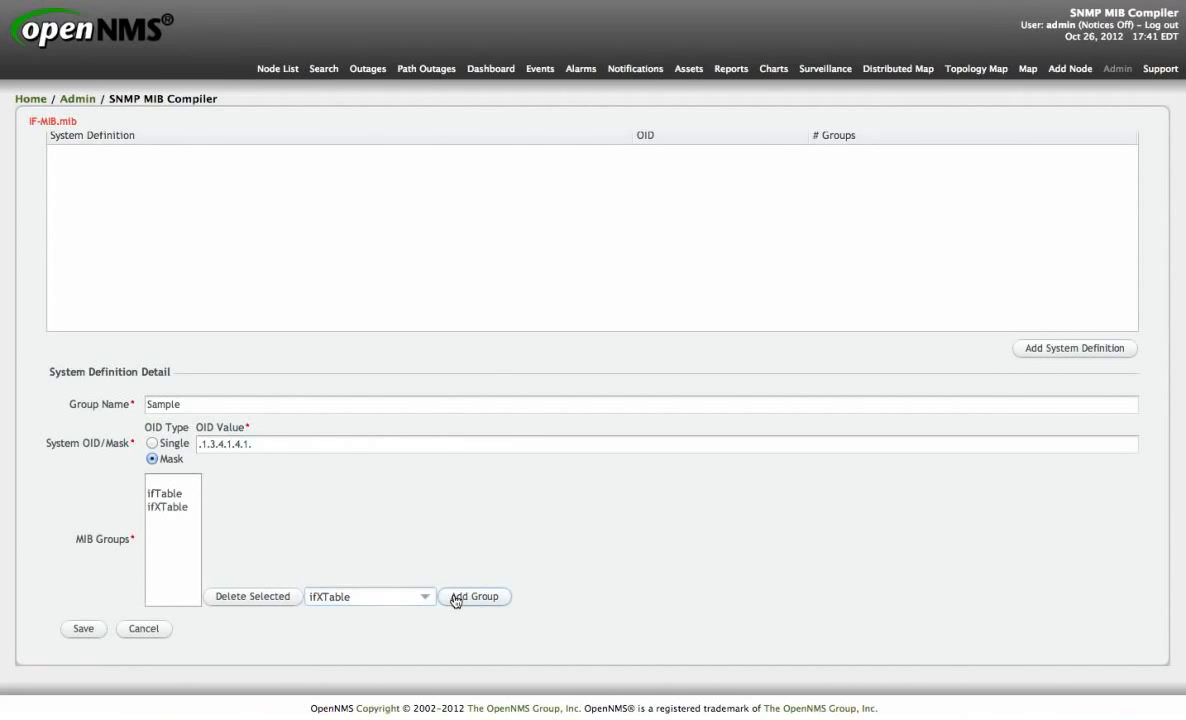
{"action": "left_click", "coordinate": [86, 629]}
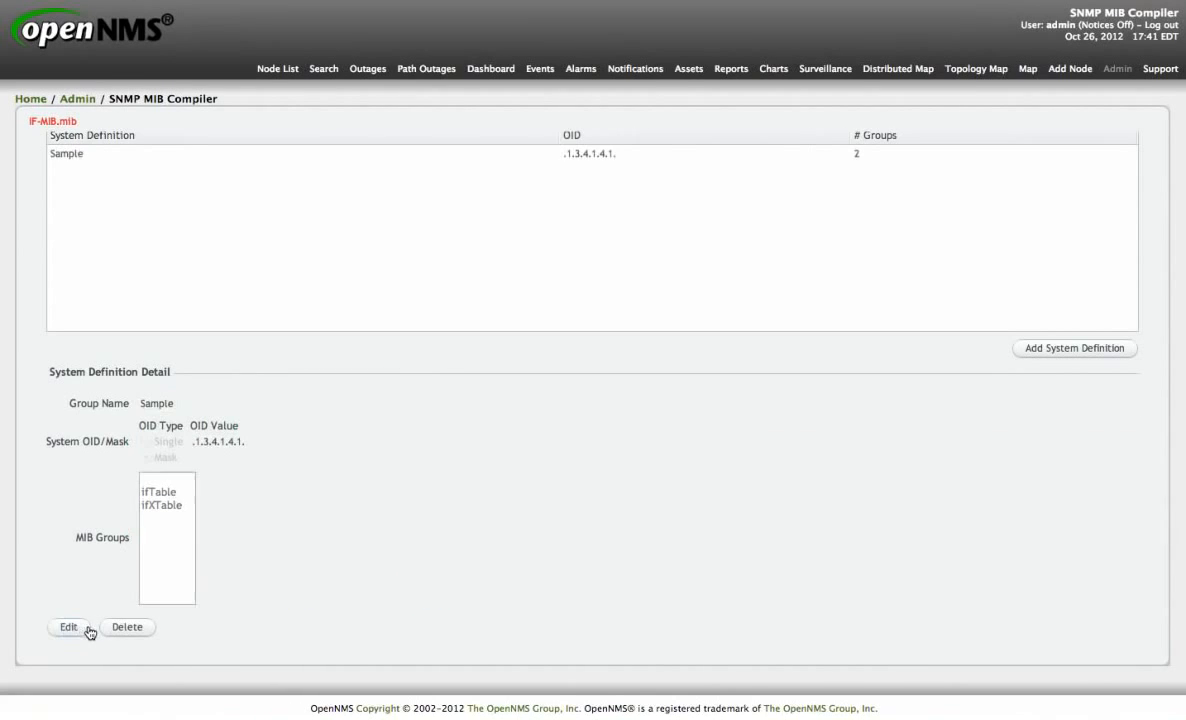
Save the IF-MIB data collection file and highlight its path etc/datacollection/IF-MIB.xml in the MIB console.
{"action": "scroll", "coordinate": [596, 530], "scroll_direction": "up", "scroll_amount": 5}
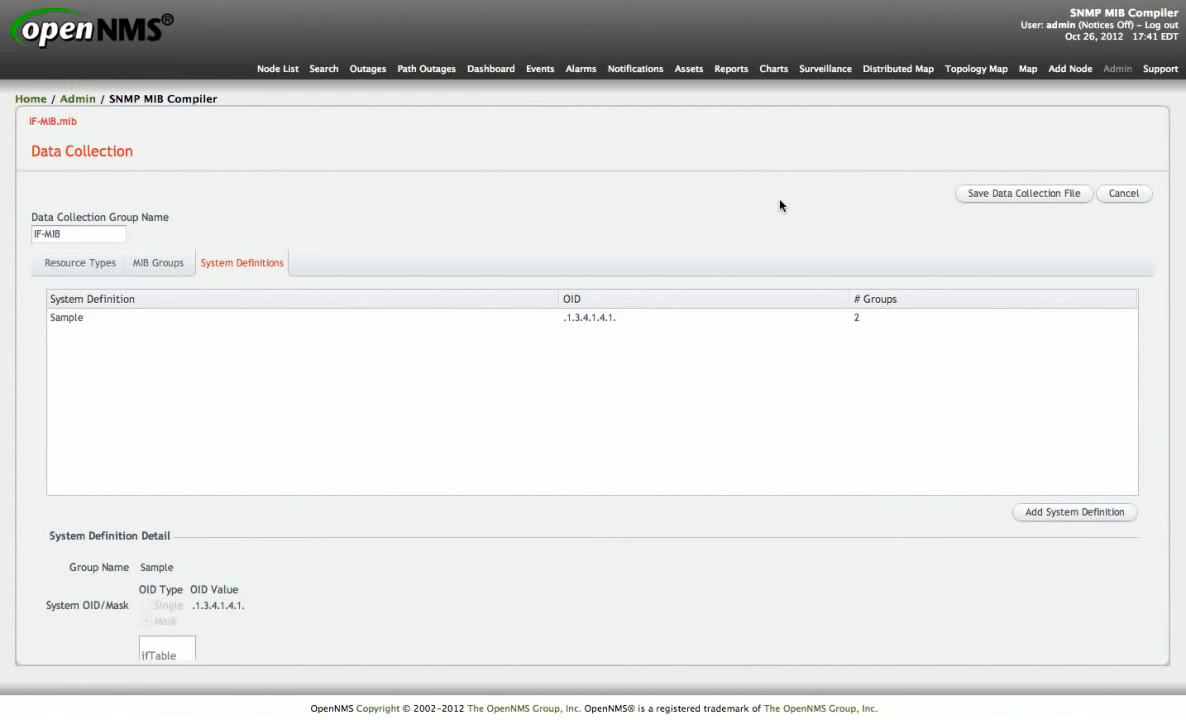
{"action": "left_click", "coordinate": [1045, 201]}
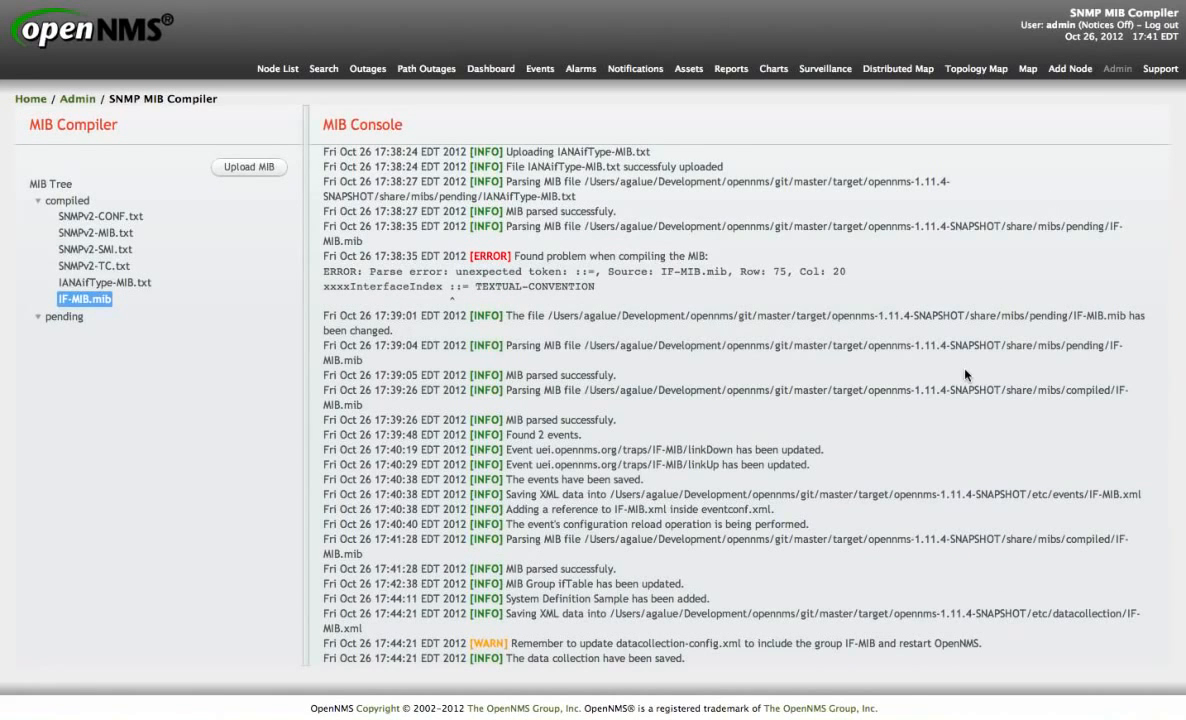
{"action": "scroll", "coordinate": [965, 375], "scroll_direction": "down", "scroll_amount": 1}
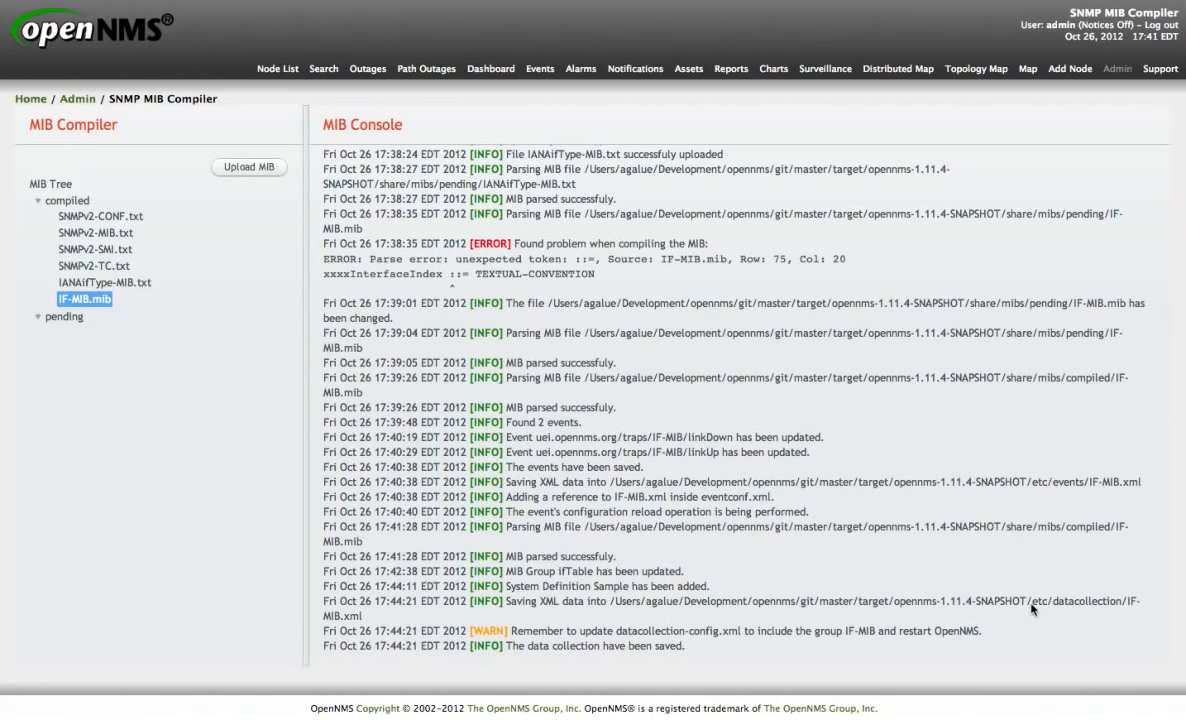
{"action": "left_click_drag", "start_coordinate": [1031, 605], "coordinate": [424, 620]}
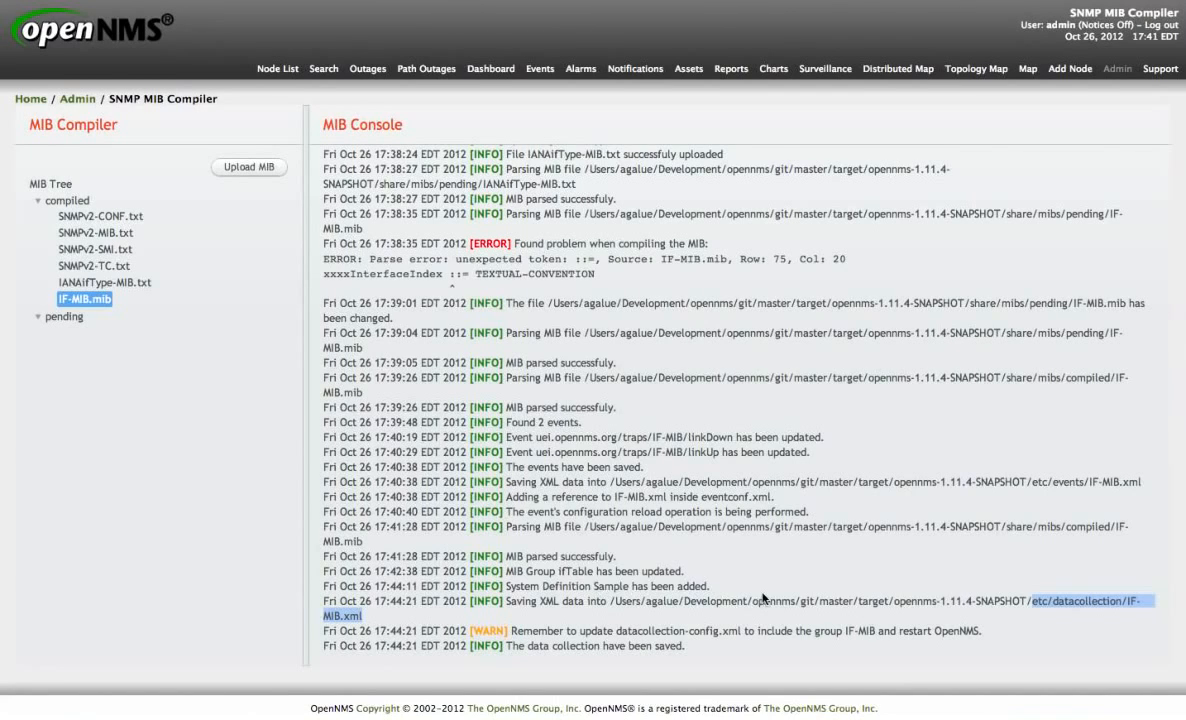
{"action": "left_click", "coordinate": [924, 638]}
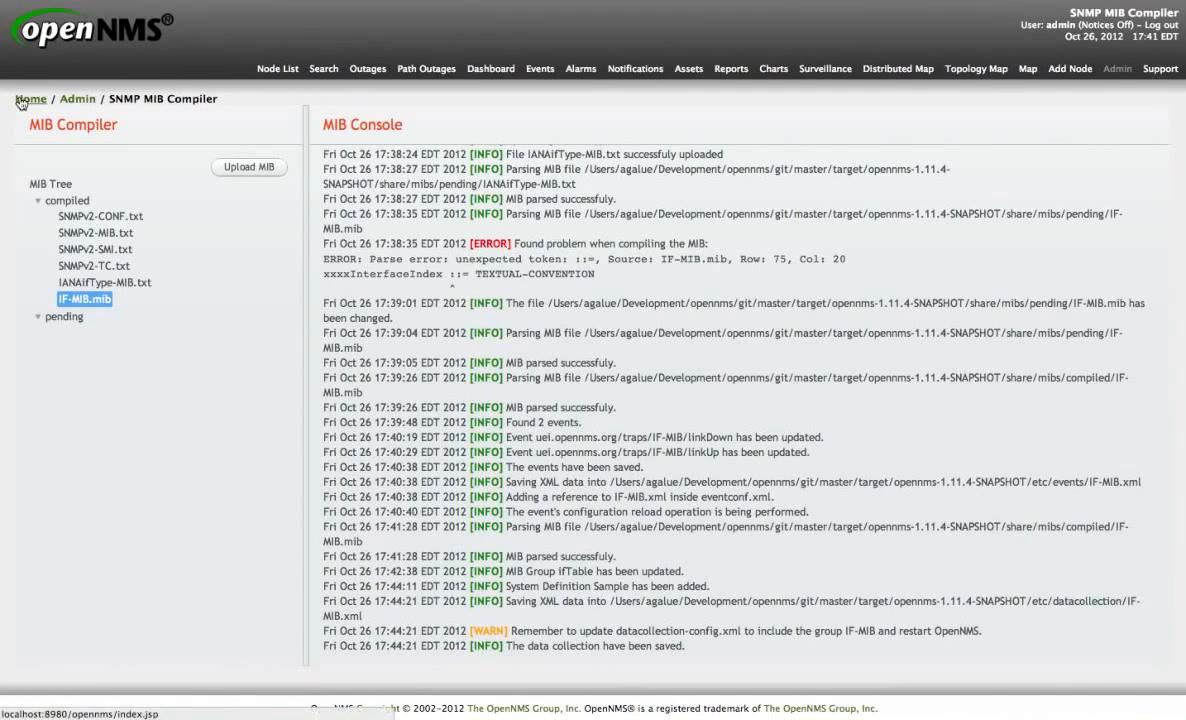
Go to Manage Events Configuration from the Admin page and load the events file mib-jnx-mobile-gateway-gtp.xml.
{"action": "left_click", "coordinate": [82, 101]}
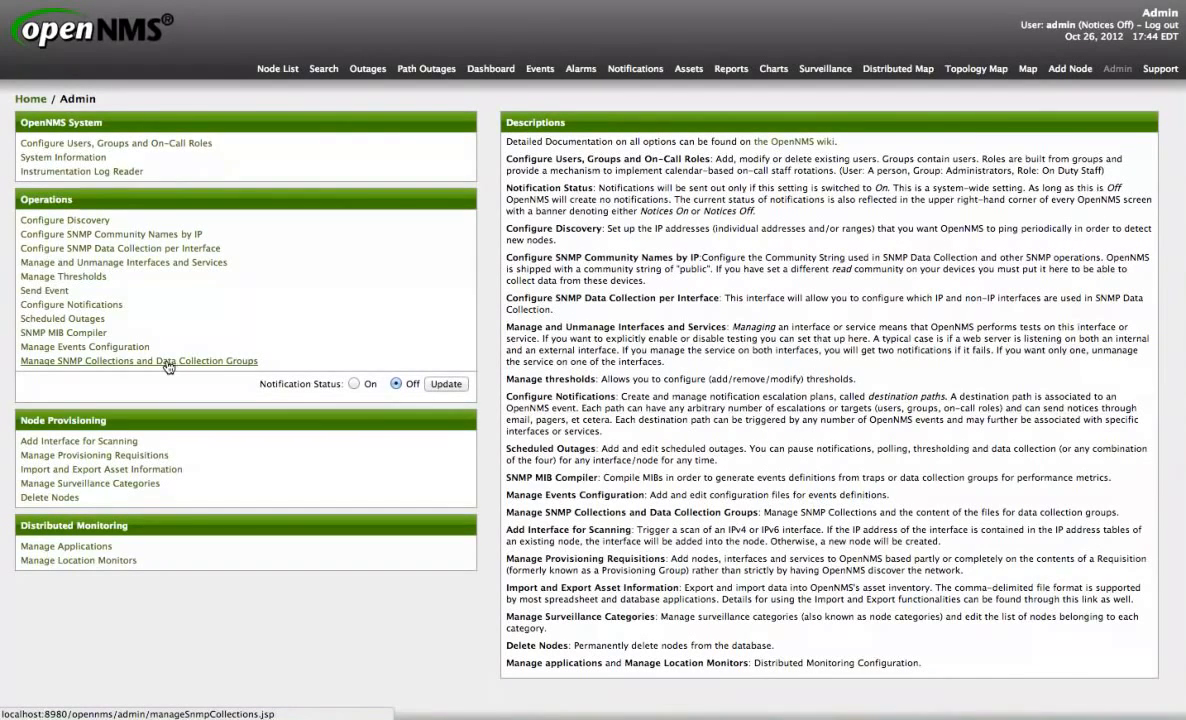
{"action": "left_click", "coordinate": [139, 350]}
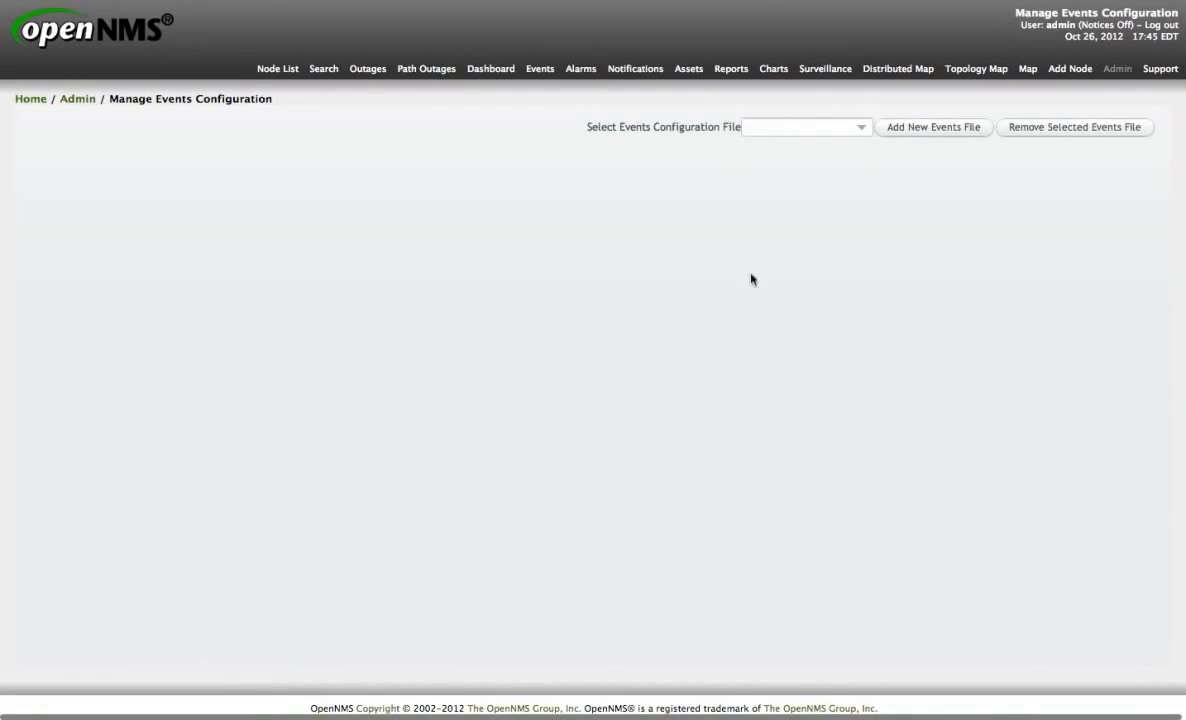
{"action": "left_click", "coordinate": [860, 128]}
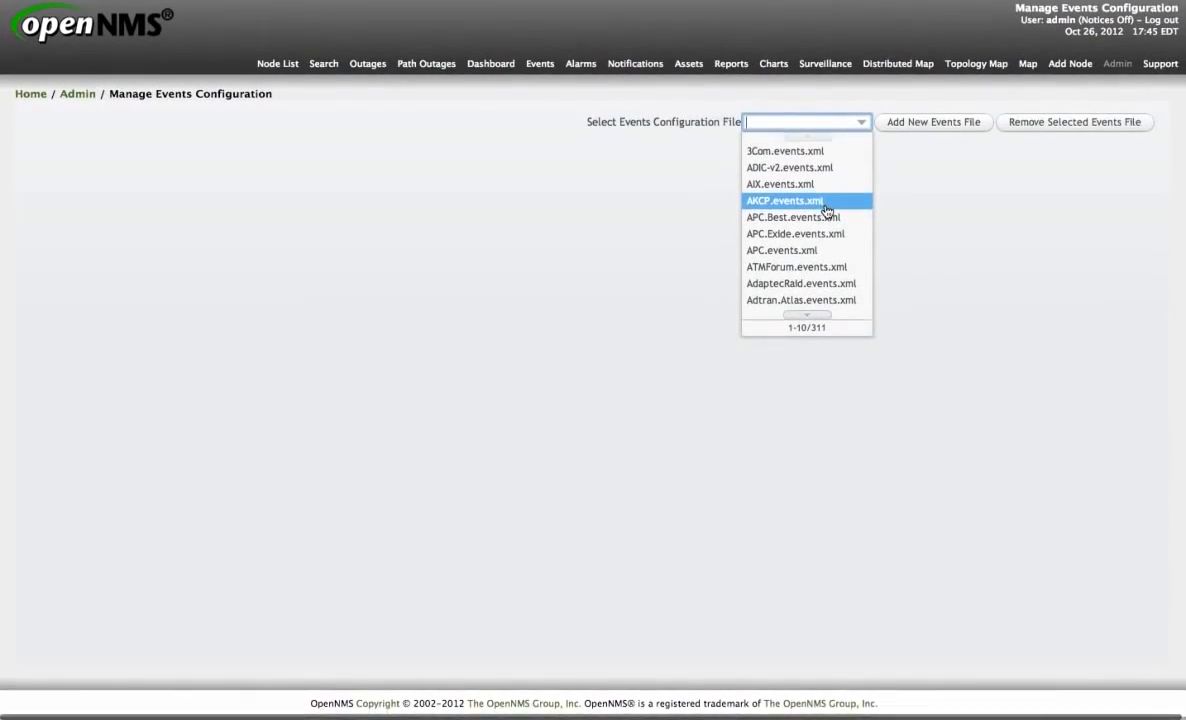
{"action": "left_click", "coordinate": [812, 321]}
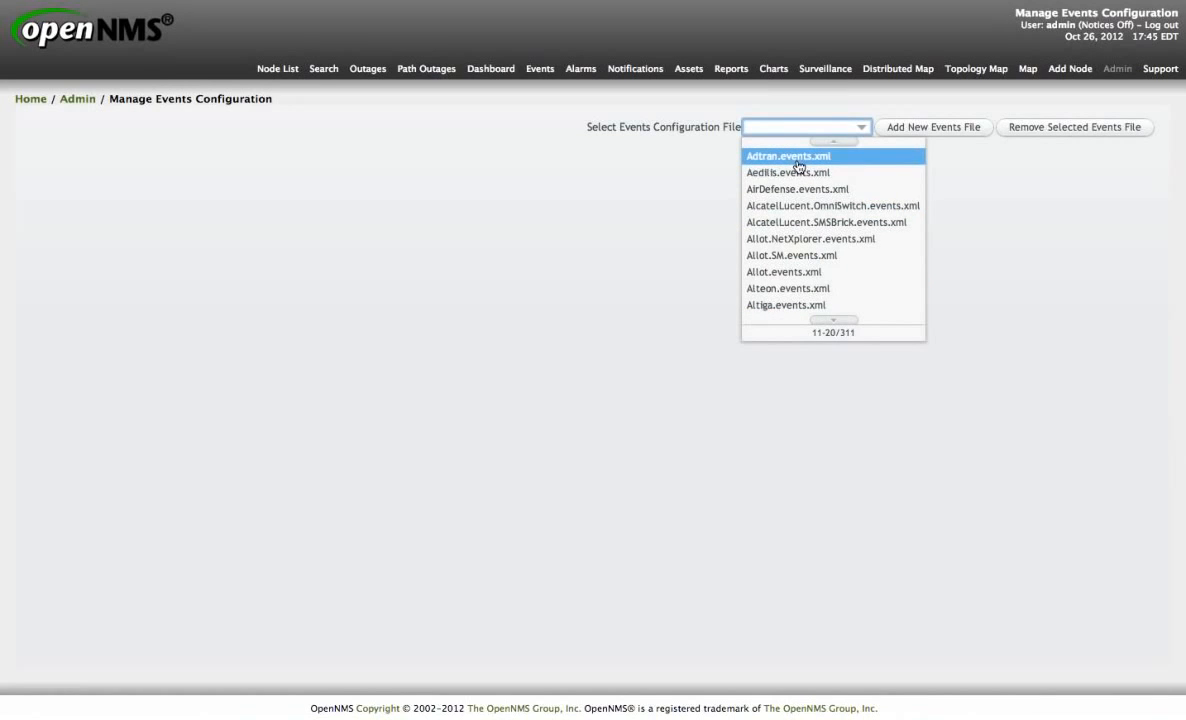
{"action": "type", "text": "mib"}
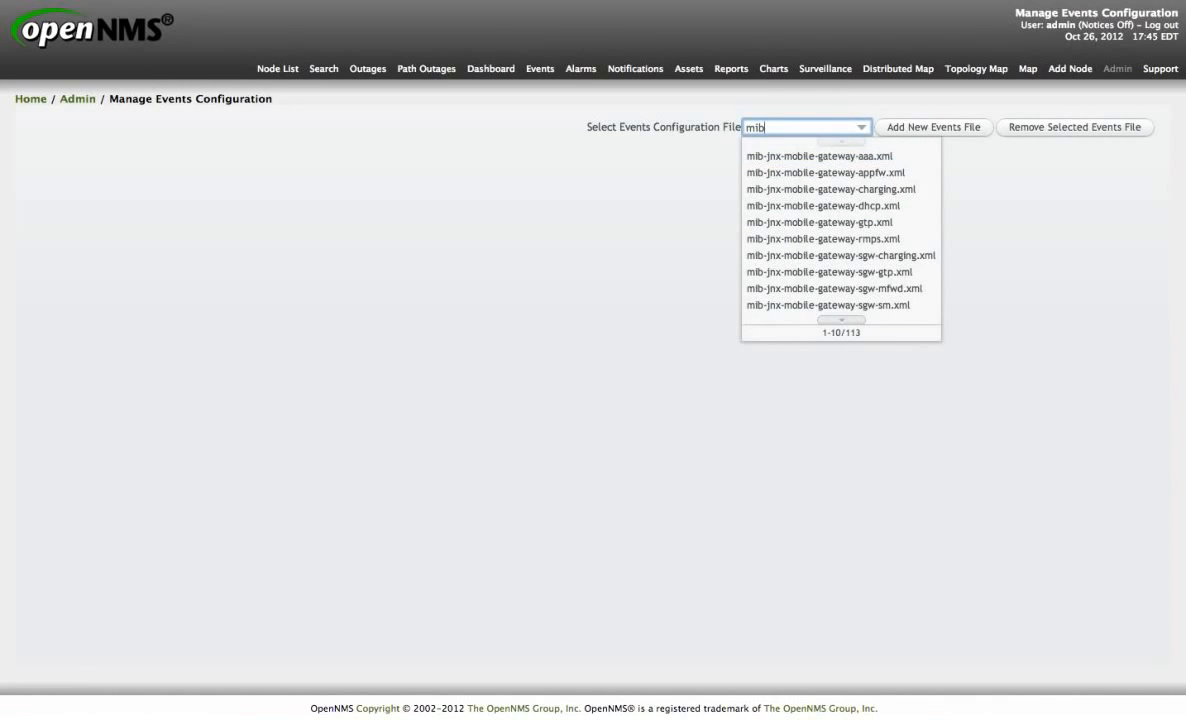
{"action": "left_click", "coordinate": [831, 224]}
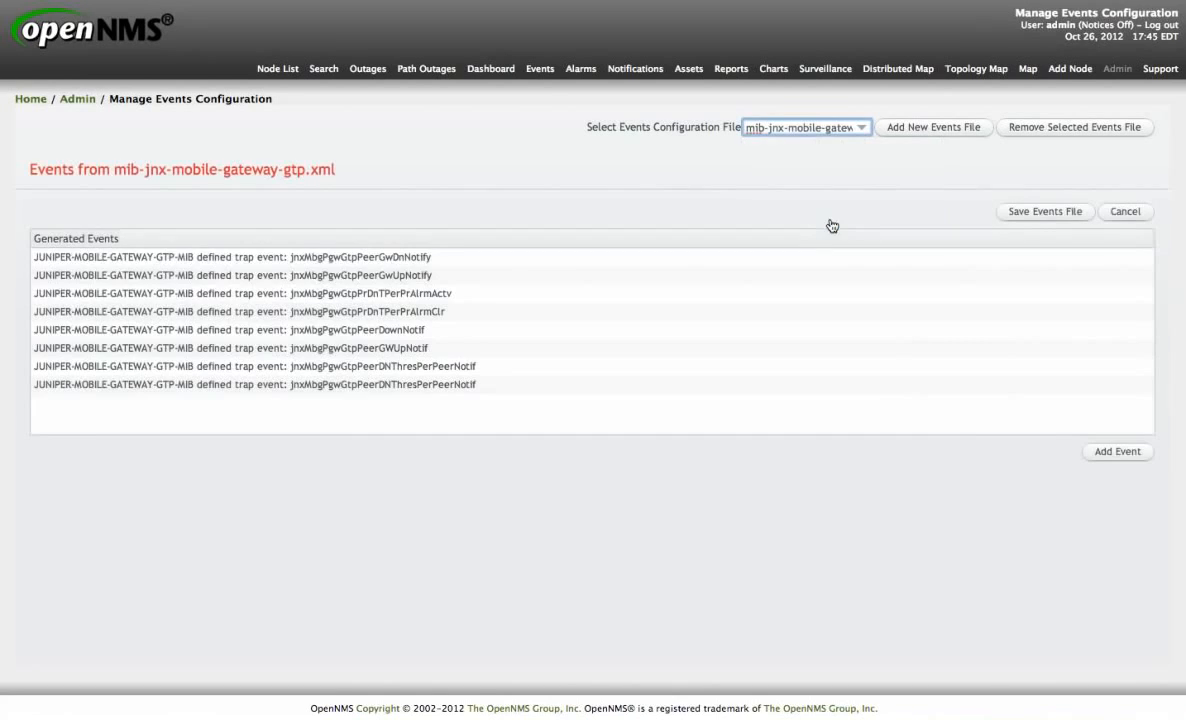
Review the details of the jnxMbgPgwGtpPeerGwUpNotify and jnxMbgPgwGtpPeerDownNotif trap events.
{"action": "left_click", "coordinate": [415, 257]}
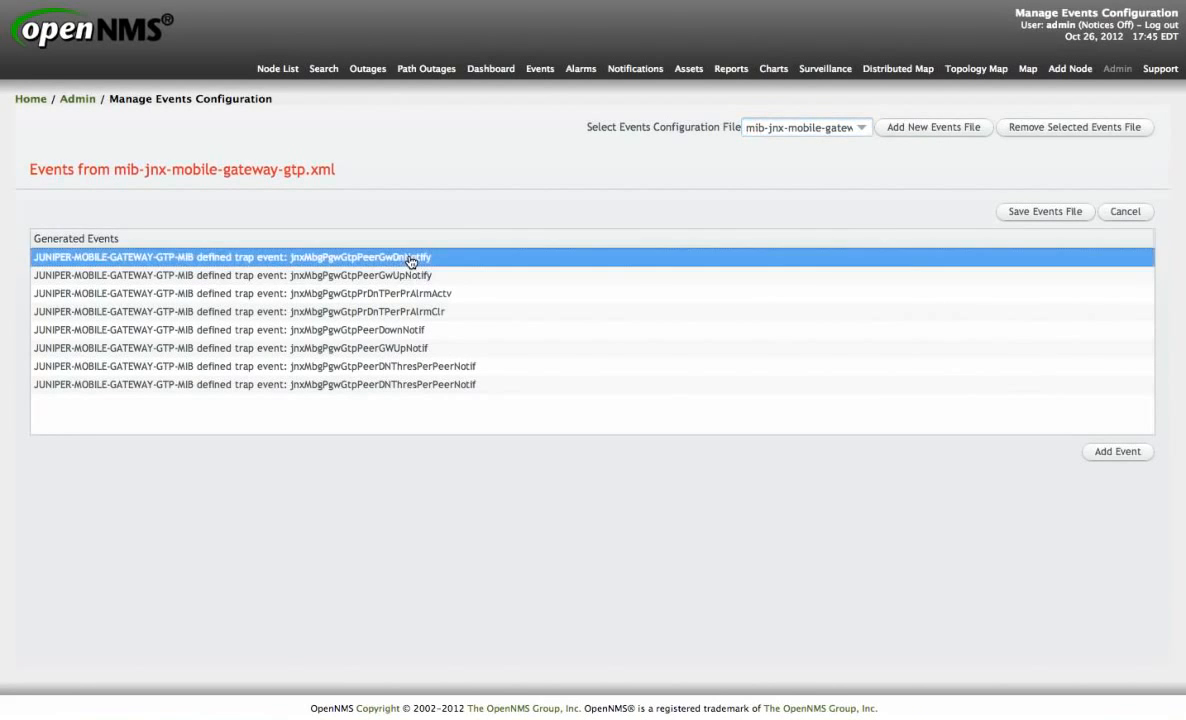
{"action": "left_click", "coordinate": [398, 277]}
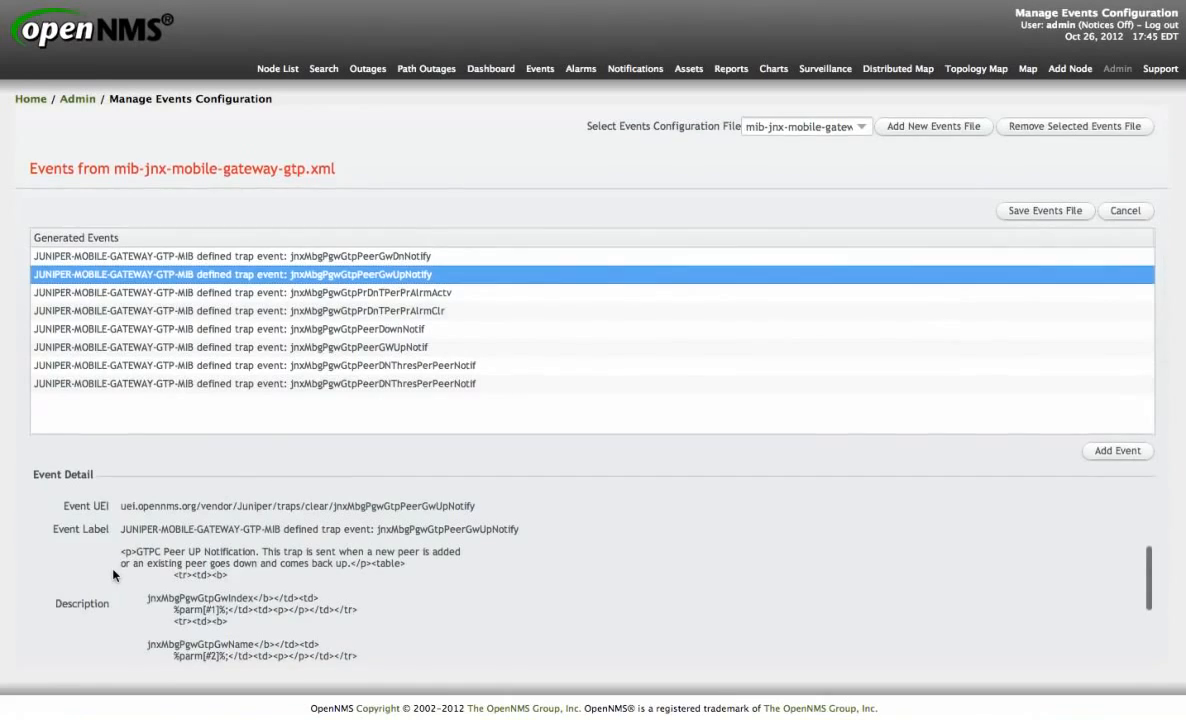
{"action": "scroll", "coordinate": [113, 575], "scroll_direction": "down", "scroll_amount": 5}
{"action": "scroll", "coordinate": [113, 575], "scroll_direction": "down", "scroll_amount": 3}
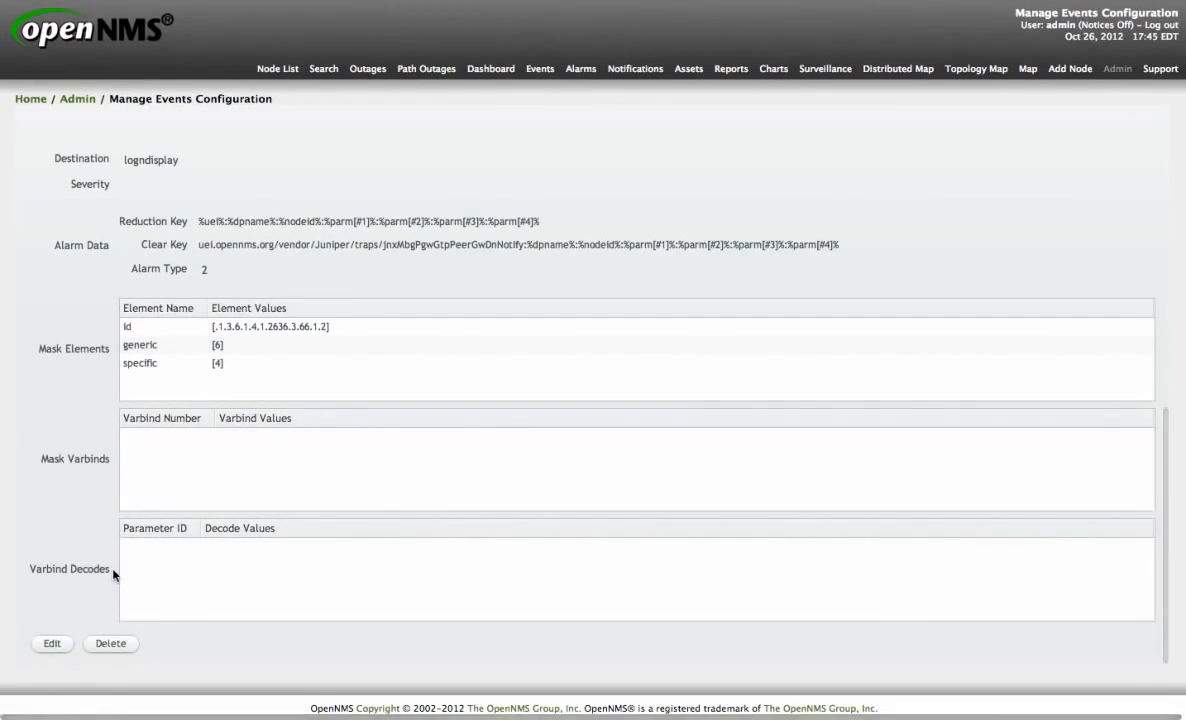
{"action": "scroll", "coordinate": [113, 575], "scroll_direction": "up", "scroll_amount": 5}
{"action": "scroll", "coordinate": [113, 575], "scroll_direction": "up", "scroll_amount": 3}
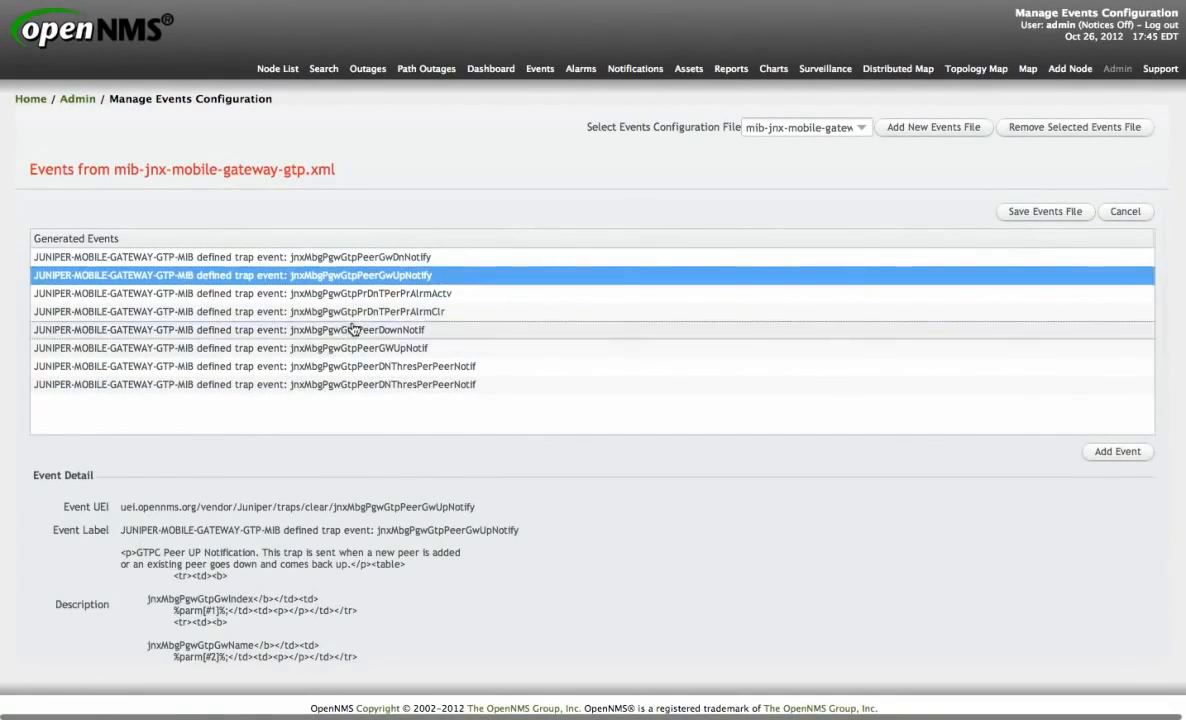
{"action": "left_click", "coordinate": [320, 329]}
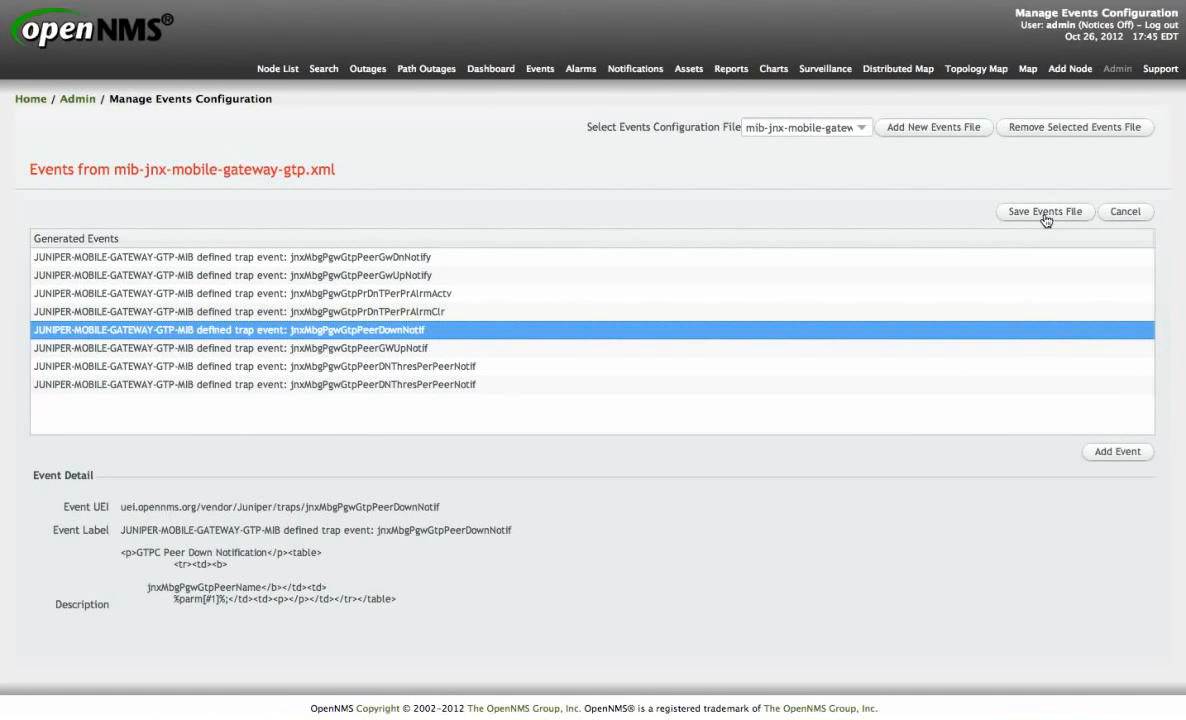
Close the events file without saving and return to the Admin page.
{"action": "left_click", "coordinate": [1125, 213]}
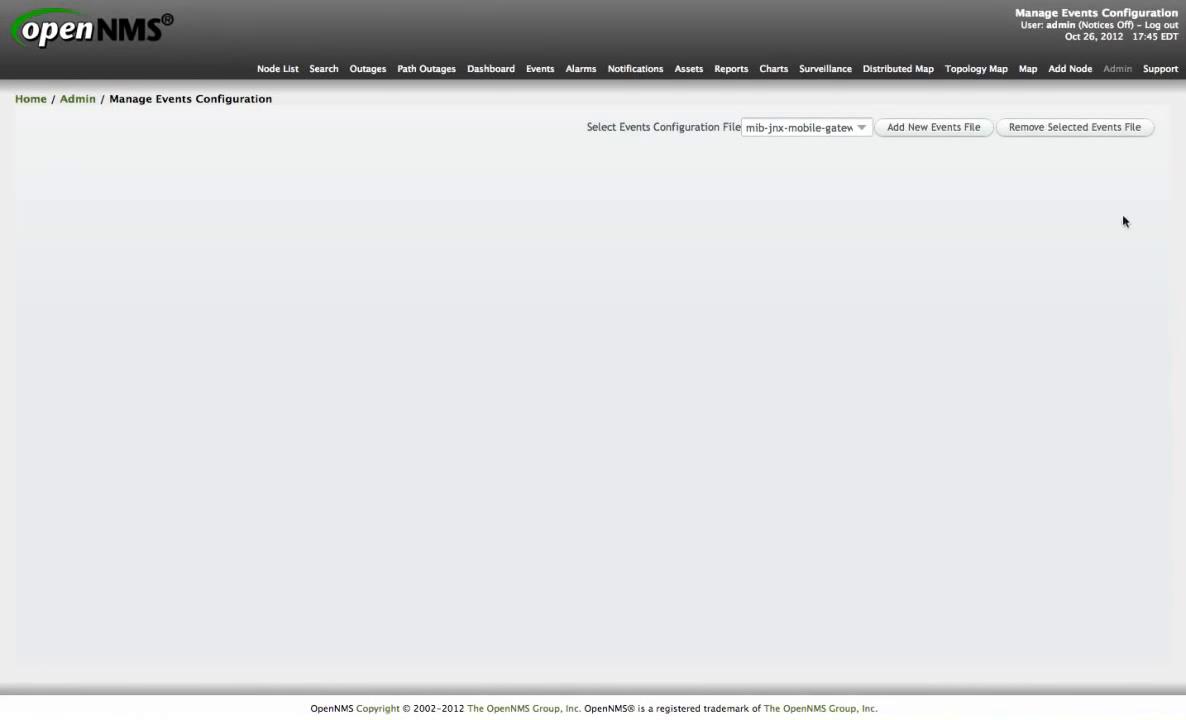
{"action": "left_click", "coordinate": [860, 127]}
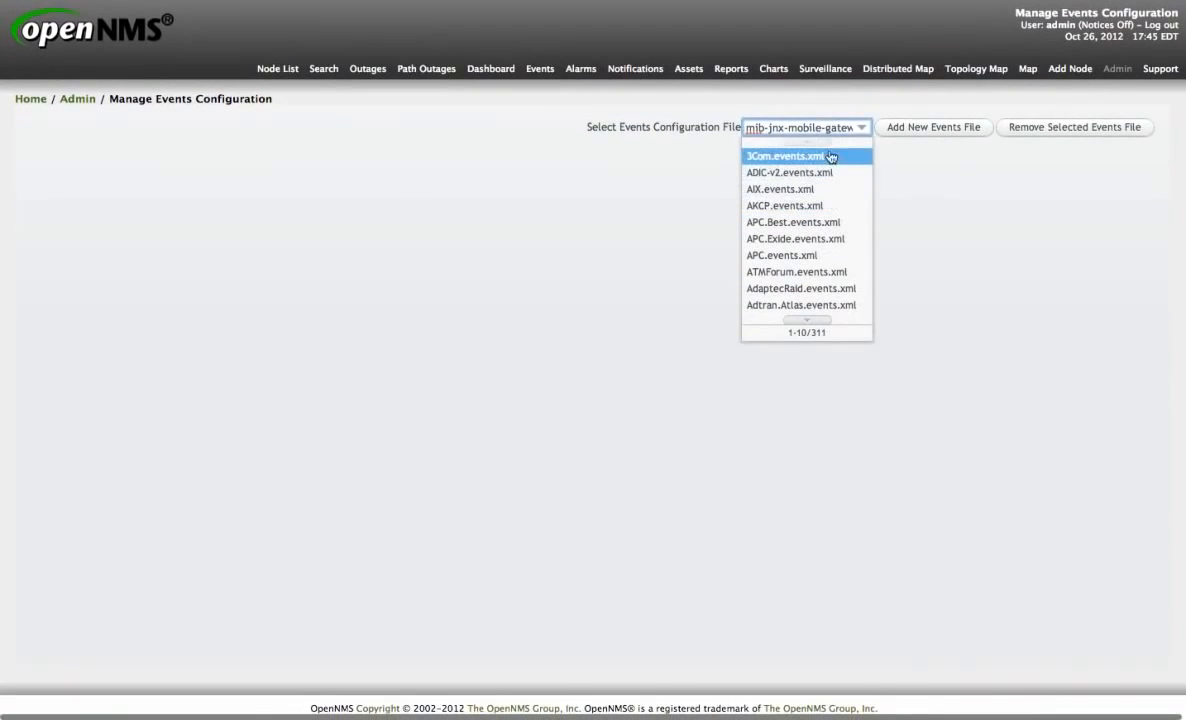
{"action": "left_click", "coordinate": [807, 120]}
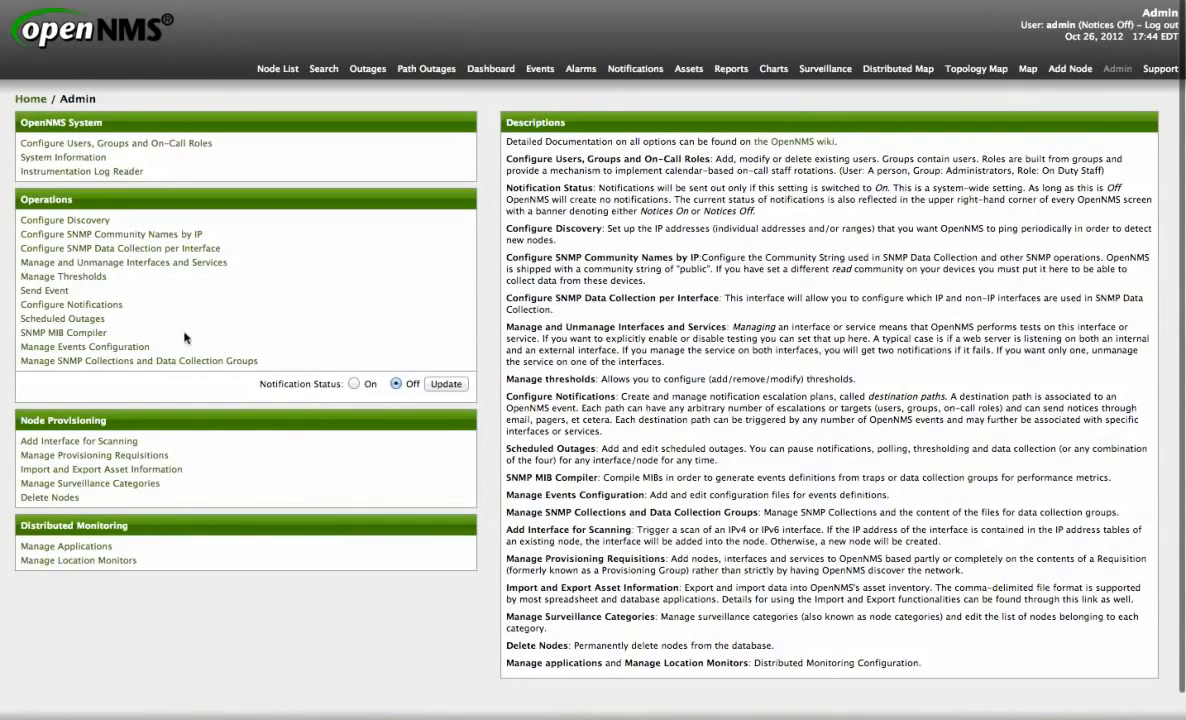
Go to Manage Events Configuration from the Admin page and load the events file IF-MIB.xml.
{"action": "left_click", "coordinate": [119, 346]}
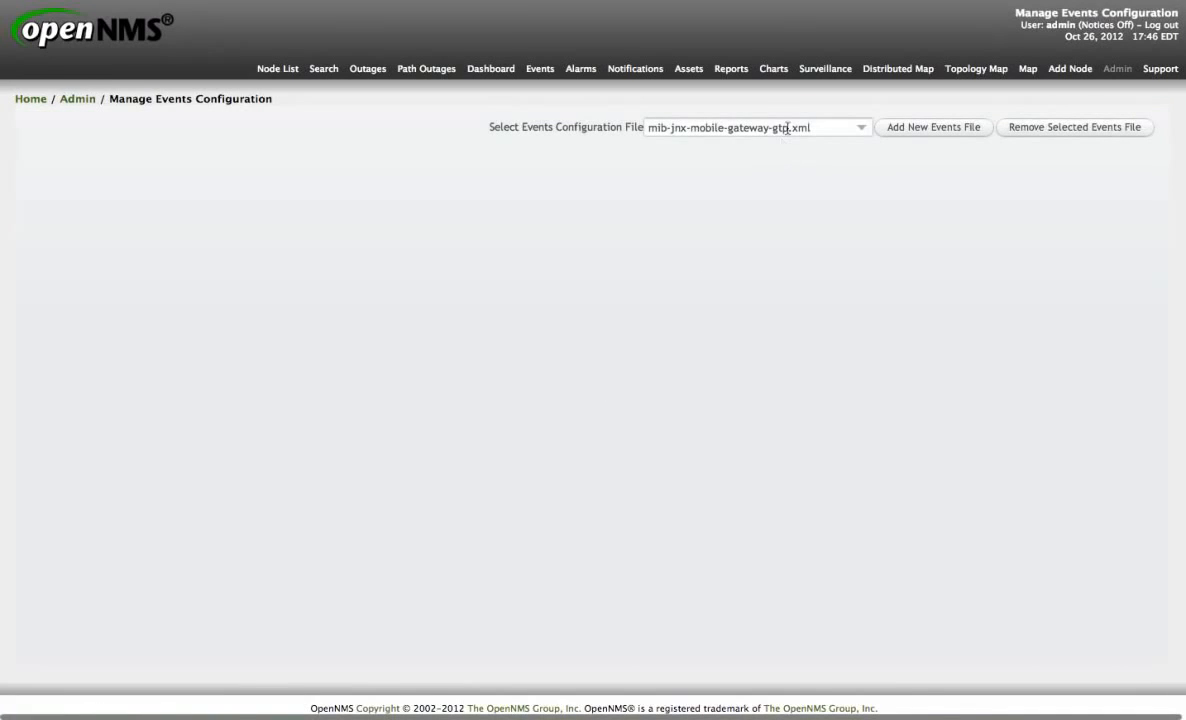
{"action": "left_click_drag", "start_coordinate": [815, 128], "coordinate": [634, 120]}
{"action": "type", "text": "IF"}
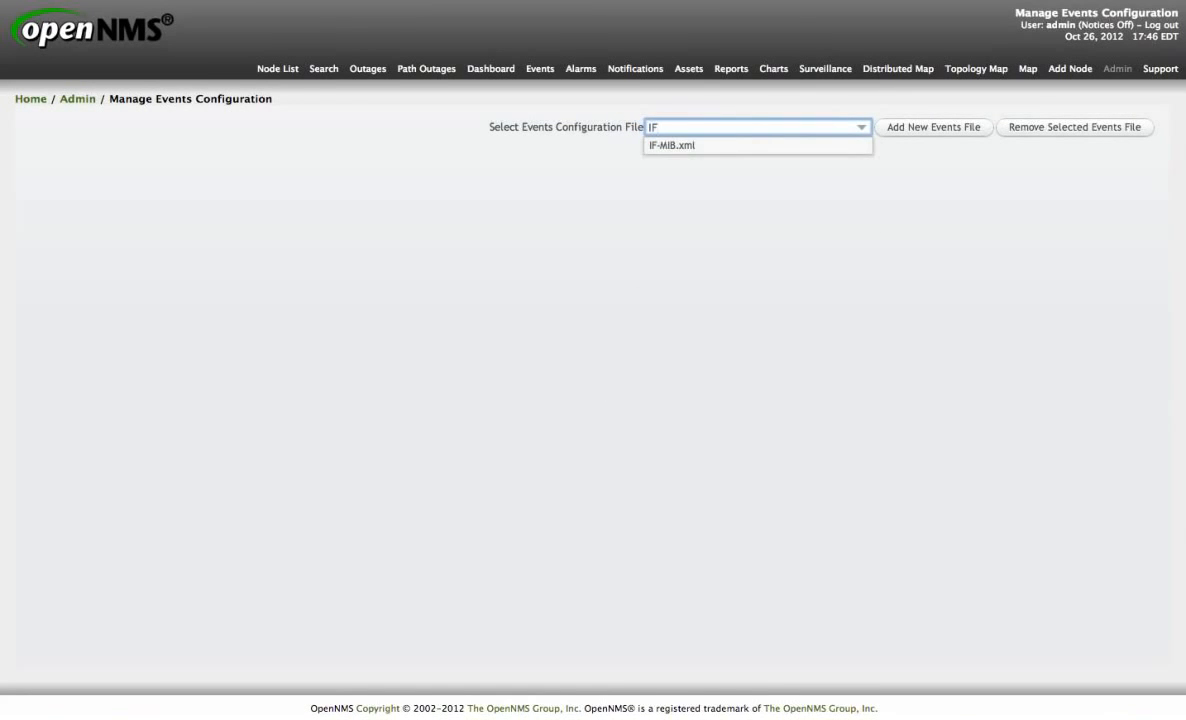
{"action": "left_click", "coordinate": [679, 147]}
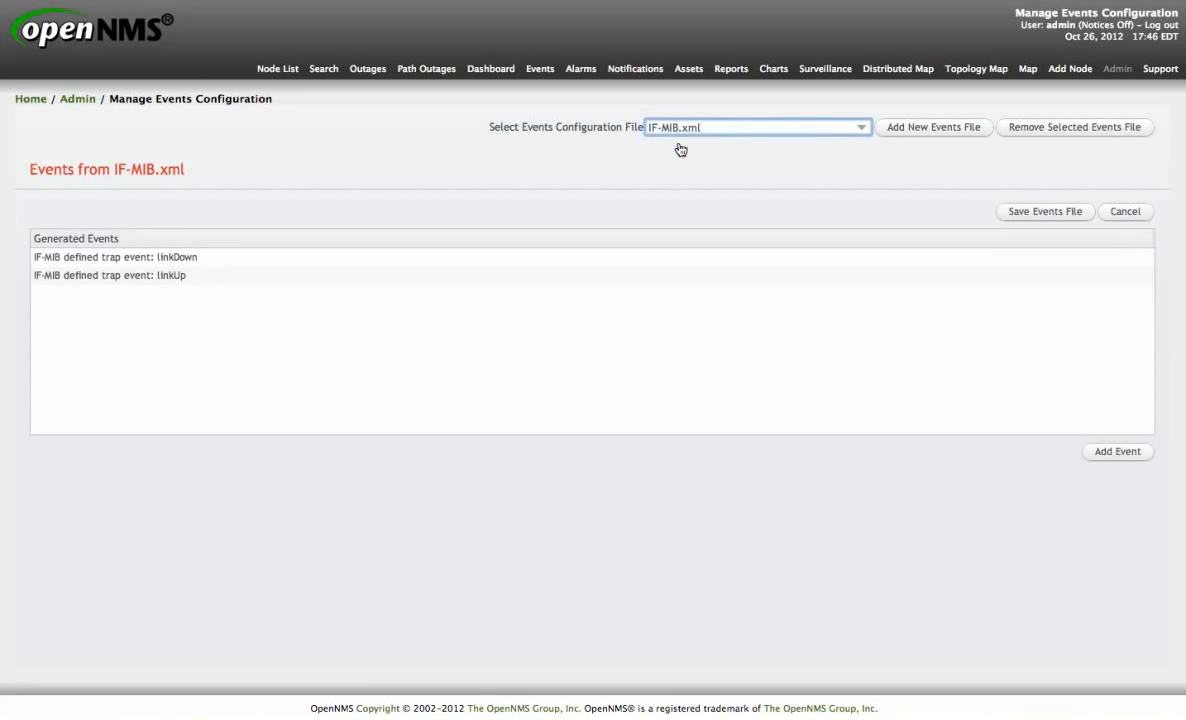
Review the linkDown and linkUp trap events, then close the events file without saving and return to the Admin page.
{"action": "left_click", "coordinate": [178, 260]}
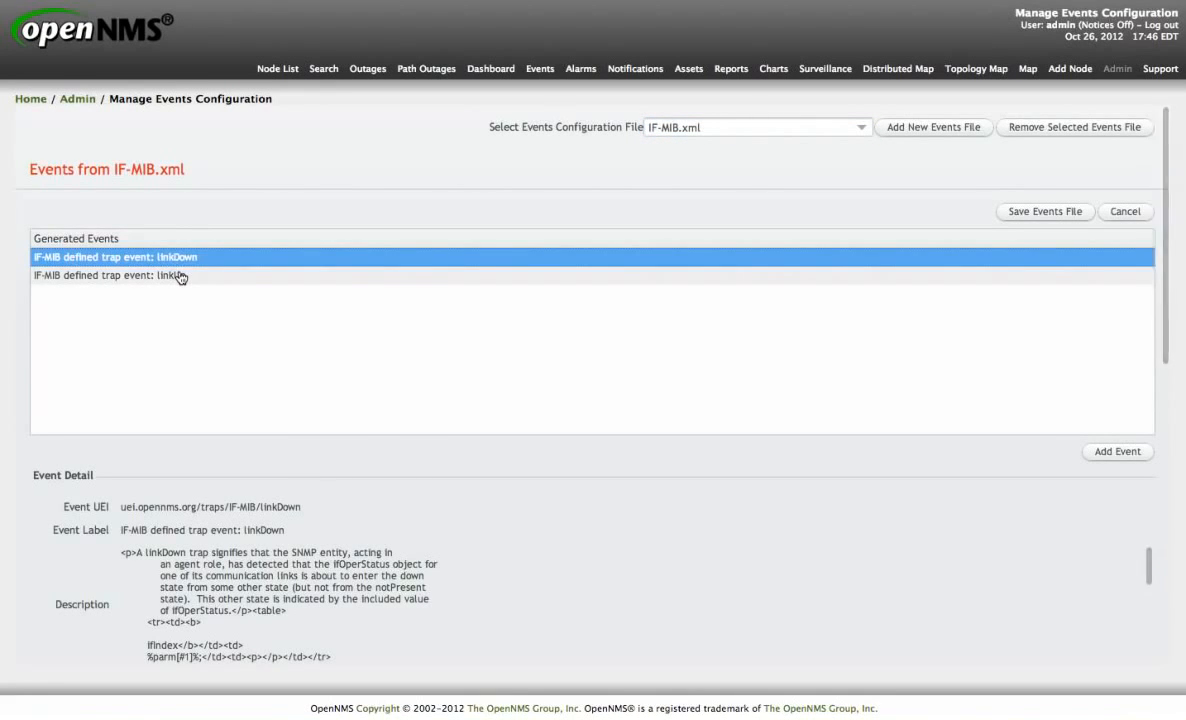
{"action": "left_click", "coordinate": [178, 275]}
{"action": "scroll", "coordinate": [82, 565], "scroll_direction": "down", "scroll_amount": 8}
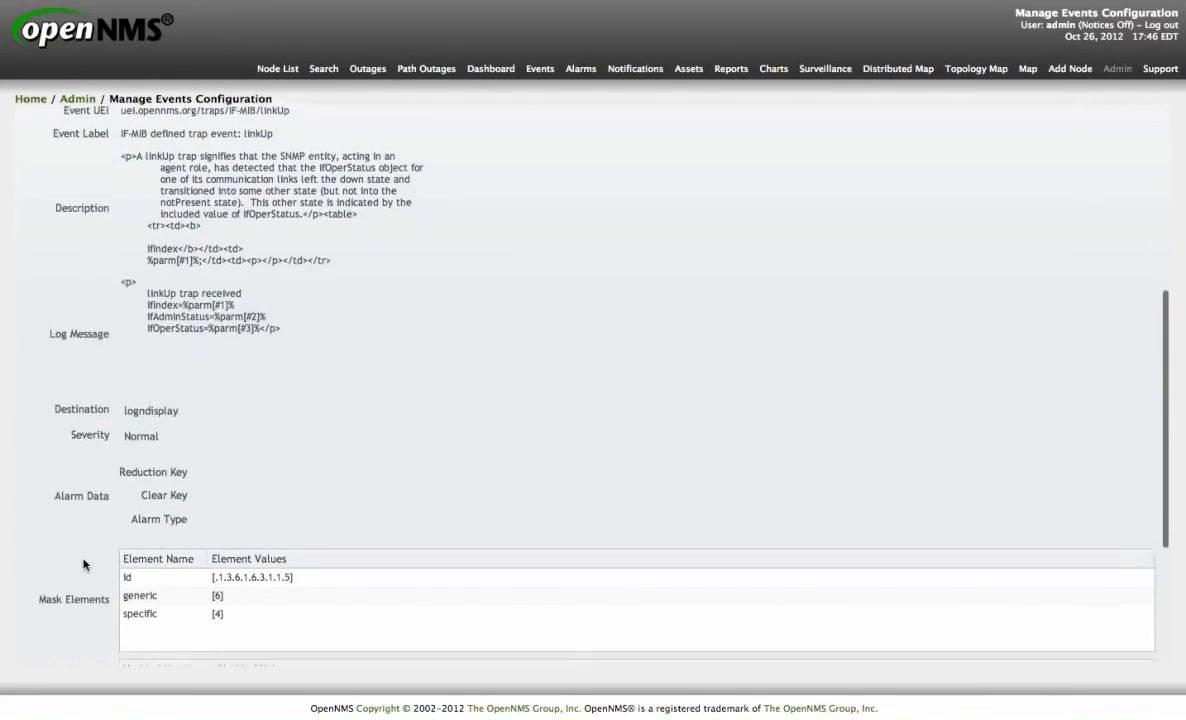
{"action": "scroll", "coordinate": [84, 565], "scroll_direction": "up", "scroll_amount": 8}
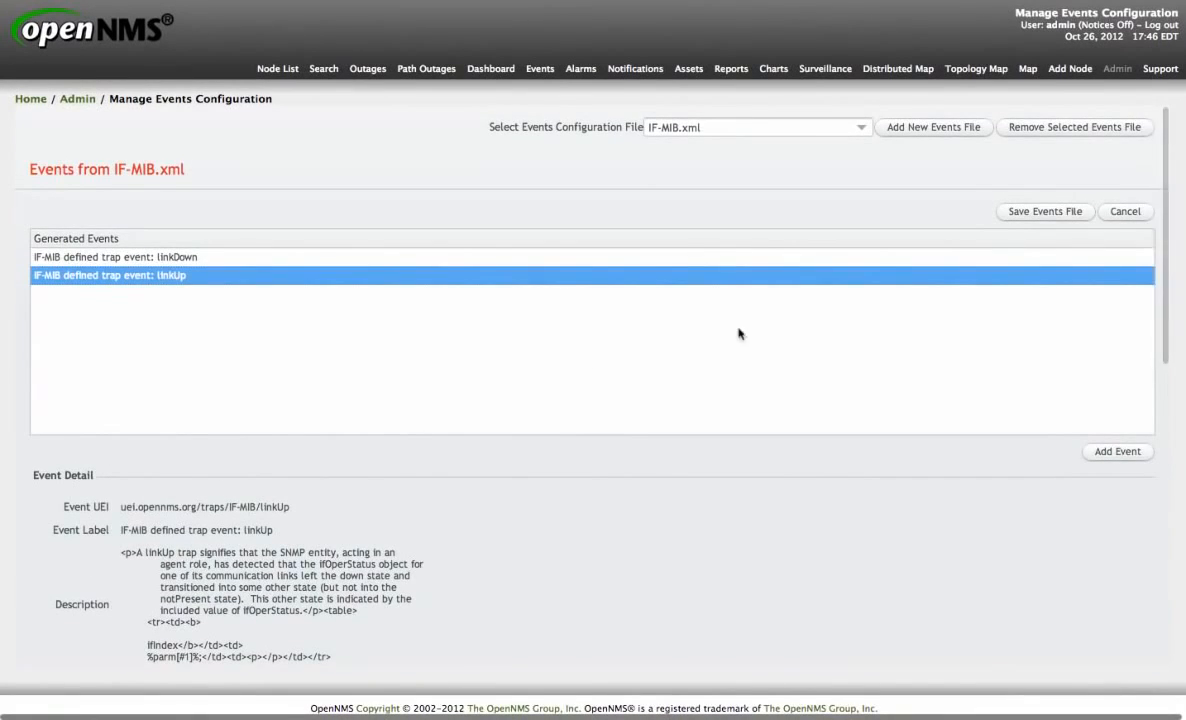
{"action": "left_click", "coordinate": [1127, 213]}
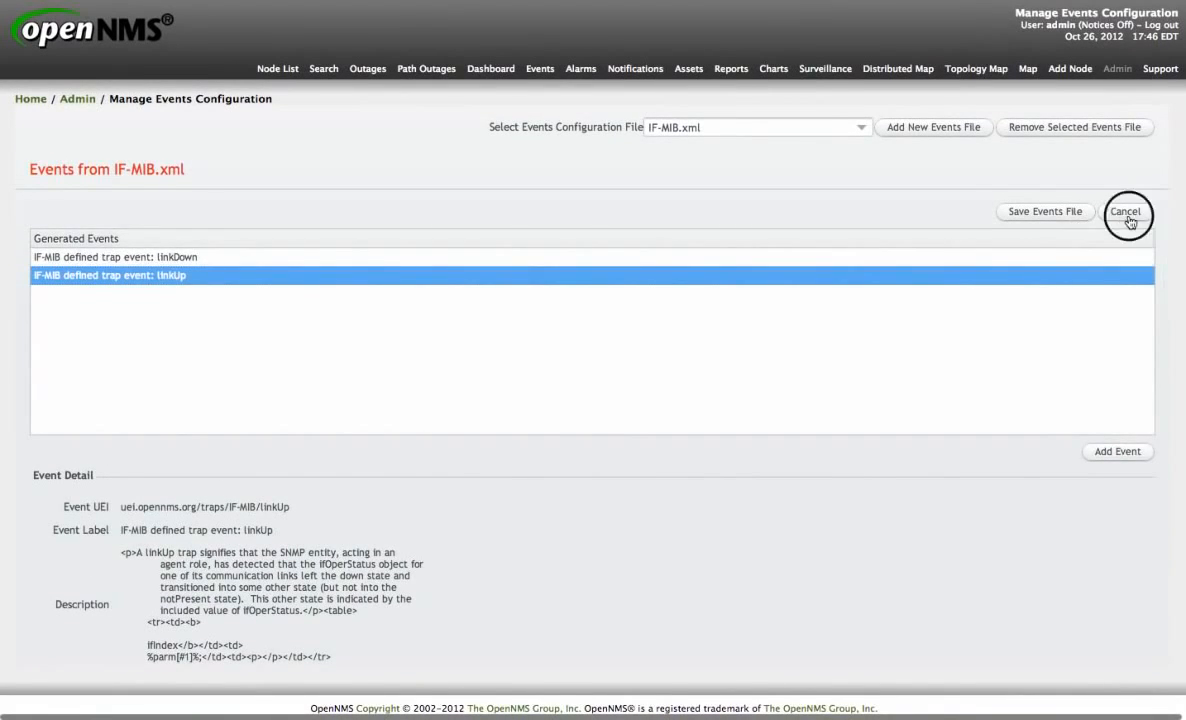
{"action": "left_click", "coordinate": [80, 99]}
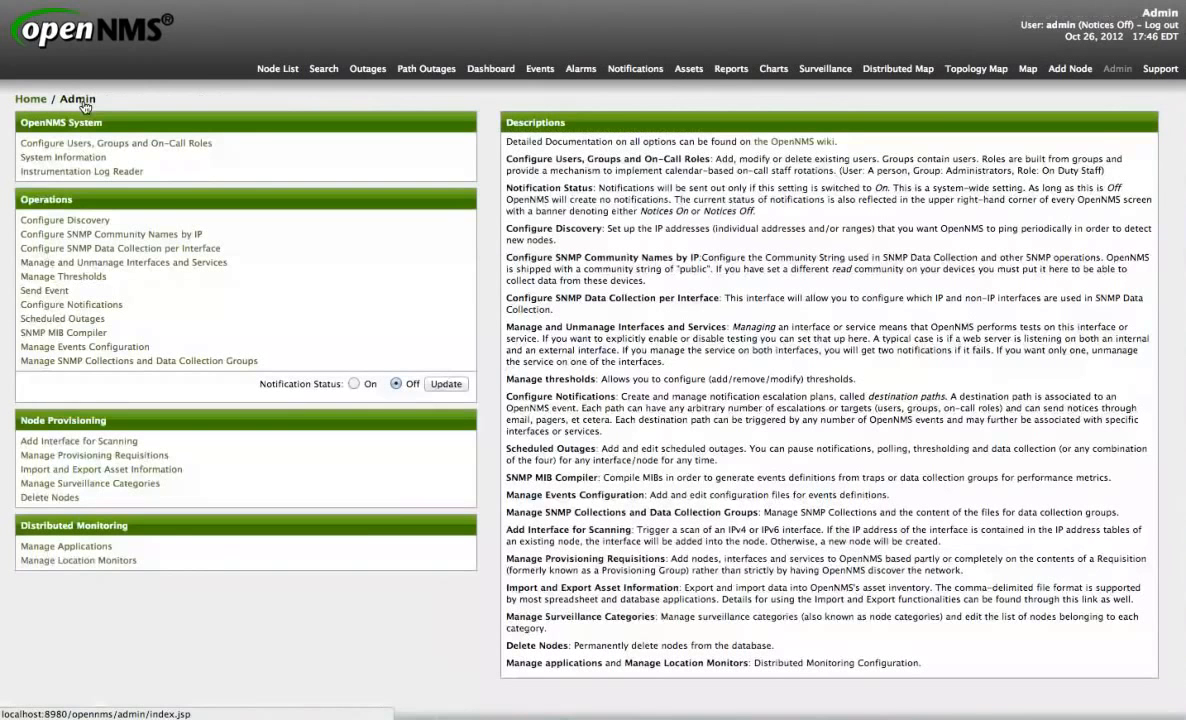
Go to Manage SNMP Collections and Data Collection Groups and load the data collection group file IF-MIB.xml.
{"action": "left_click", "coordinate": [180, 361]}
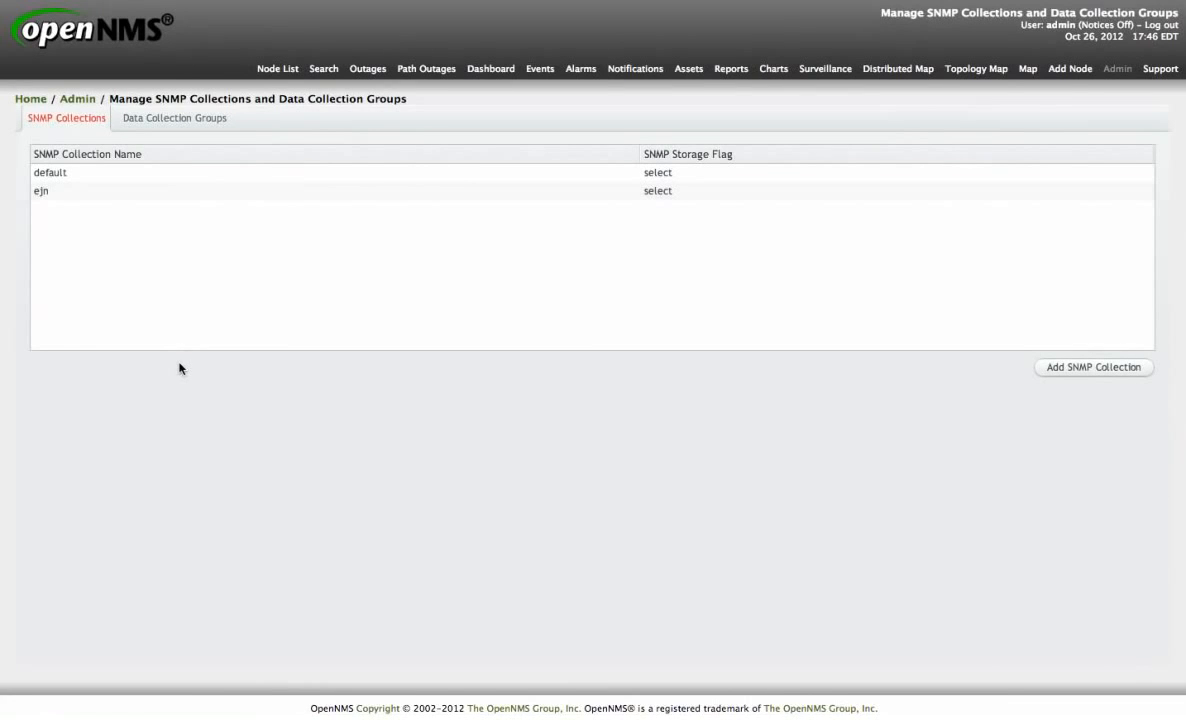
{"action": "left_click", "coordinate": [196, 123]}
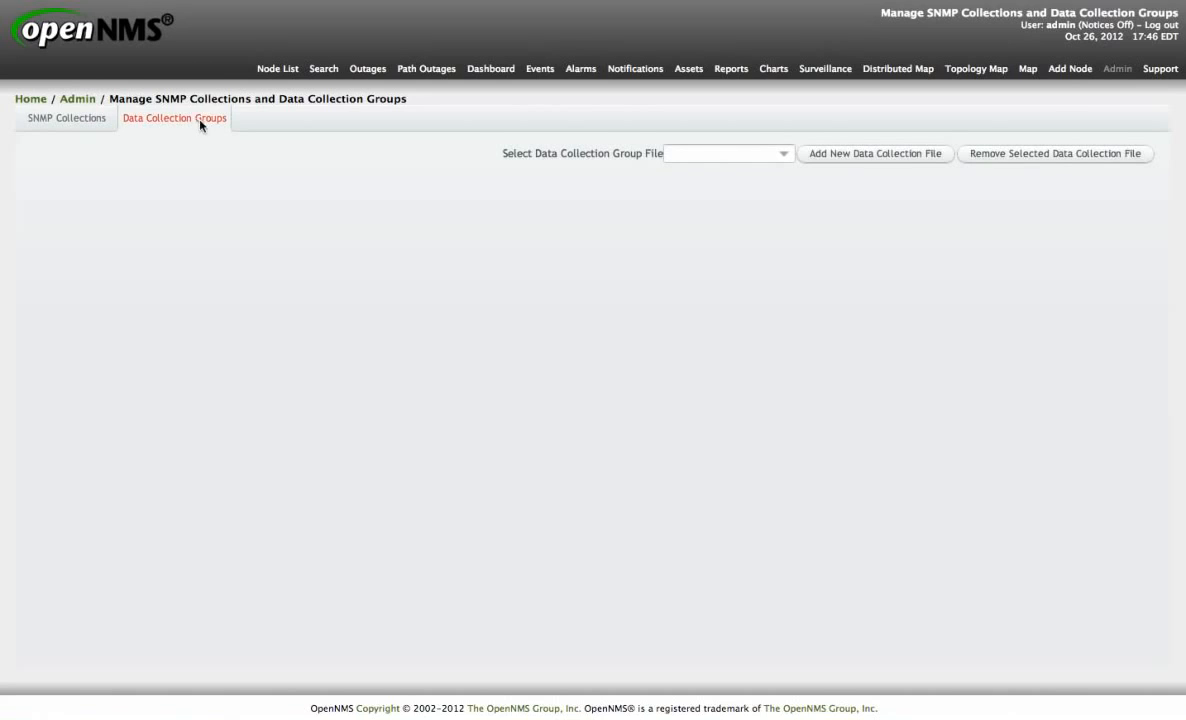
{"action": "left_click", "coordinate": [785, 155]}
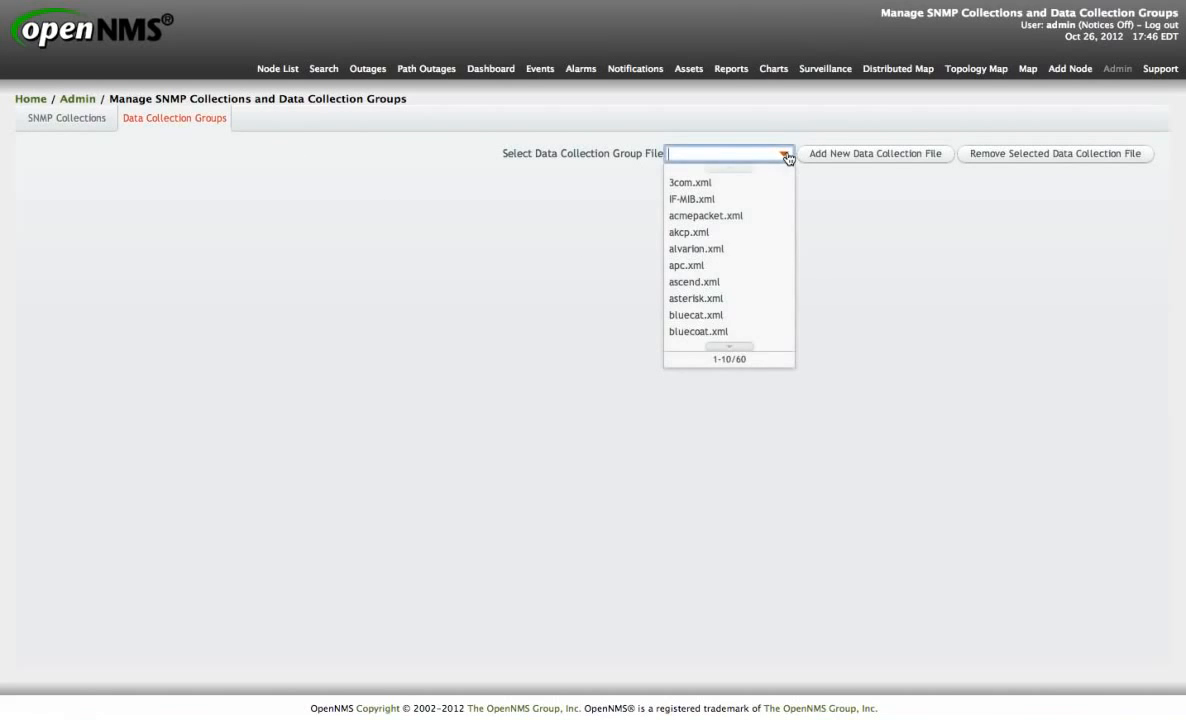
{"action": "left_click", "coordinate": [745, 209]}
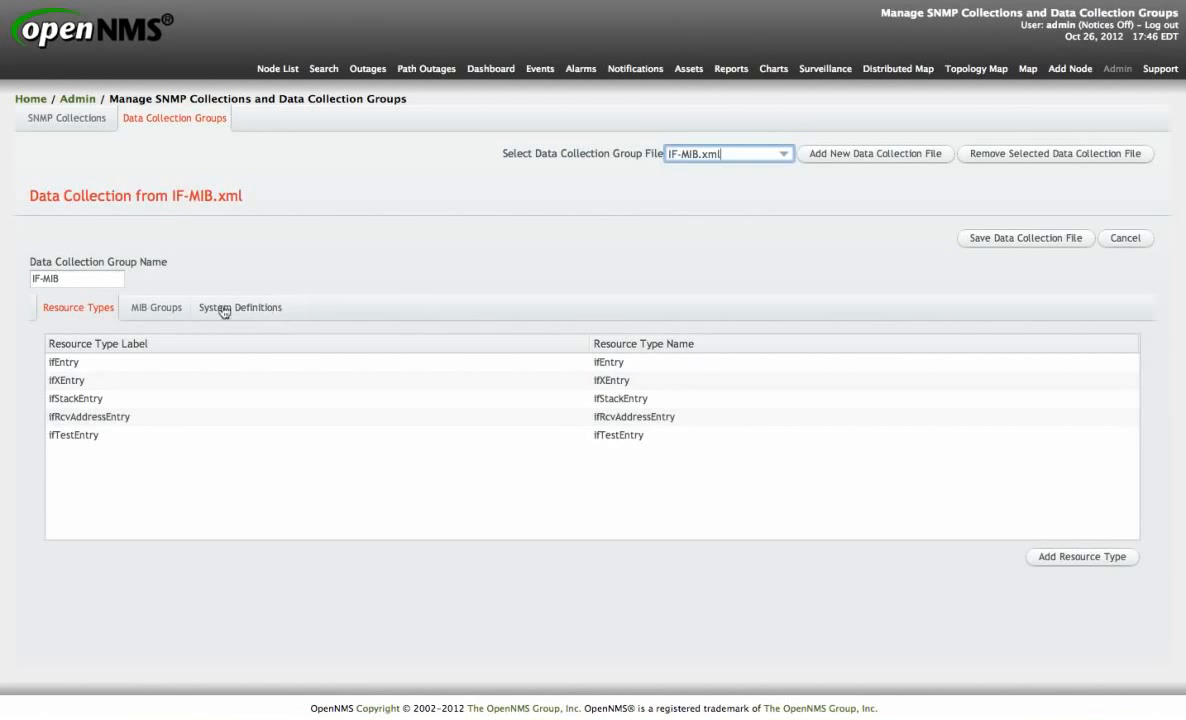
Look through the MIB groups, system definitions and resource types of the IF-MIB data collection.
{"action": "left_click", "coordinate": [169, 309]}
{"action": "left_click", "coordinate": [228, 308]}
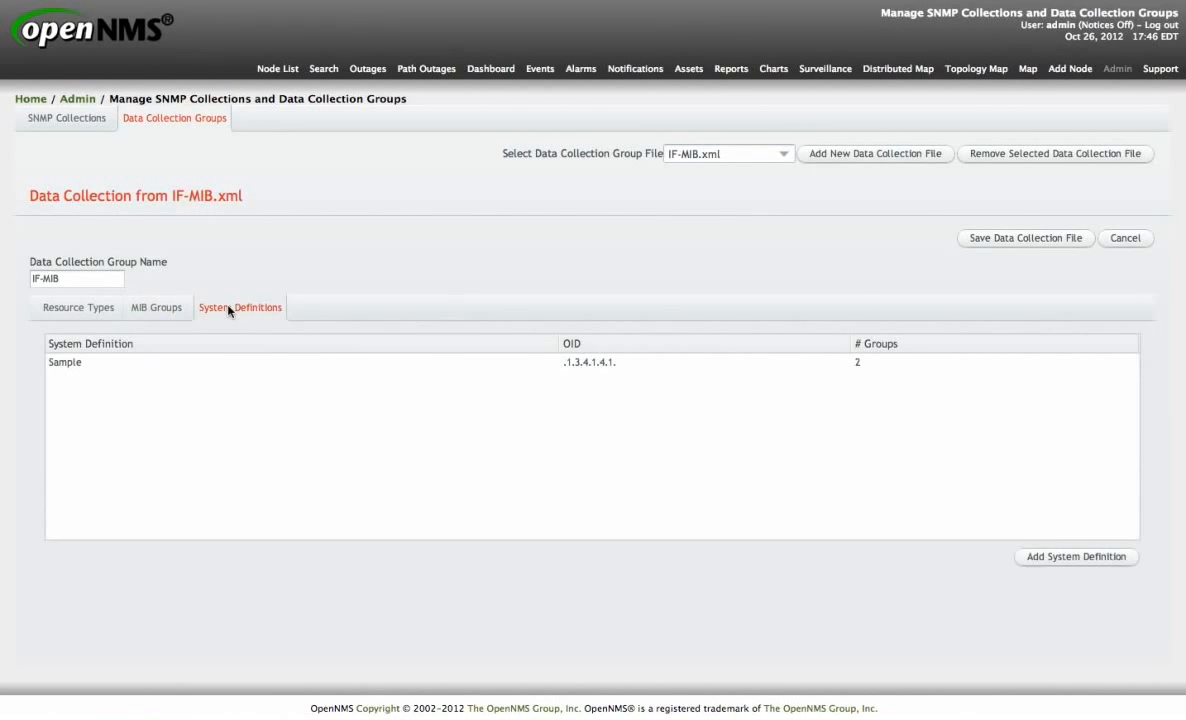
{"action": "left_click", "coordinate": [152, 308]}
{"action": "left_click", "coordinate": [92, 308]}
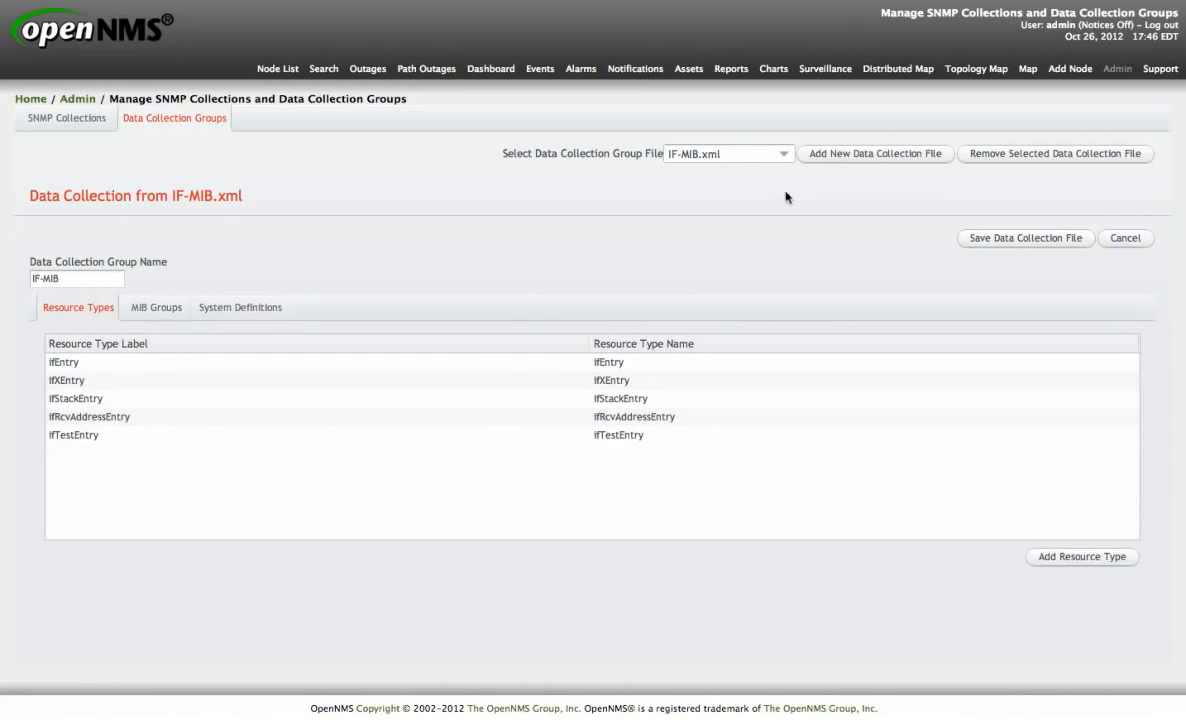
Load the data collection group file alvarion.xml, examine its alvarion-bad-all-frames MIB group, and close the file without saving.
{"action": "left_click", "coordinate": [785, 156]}
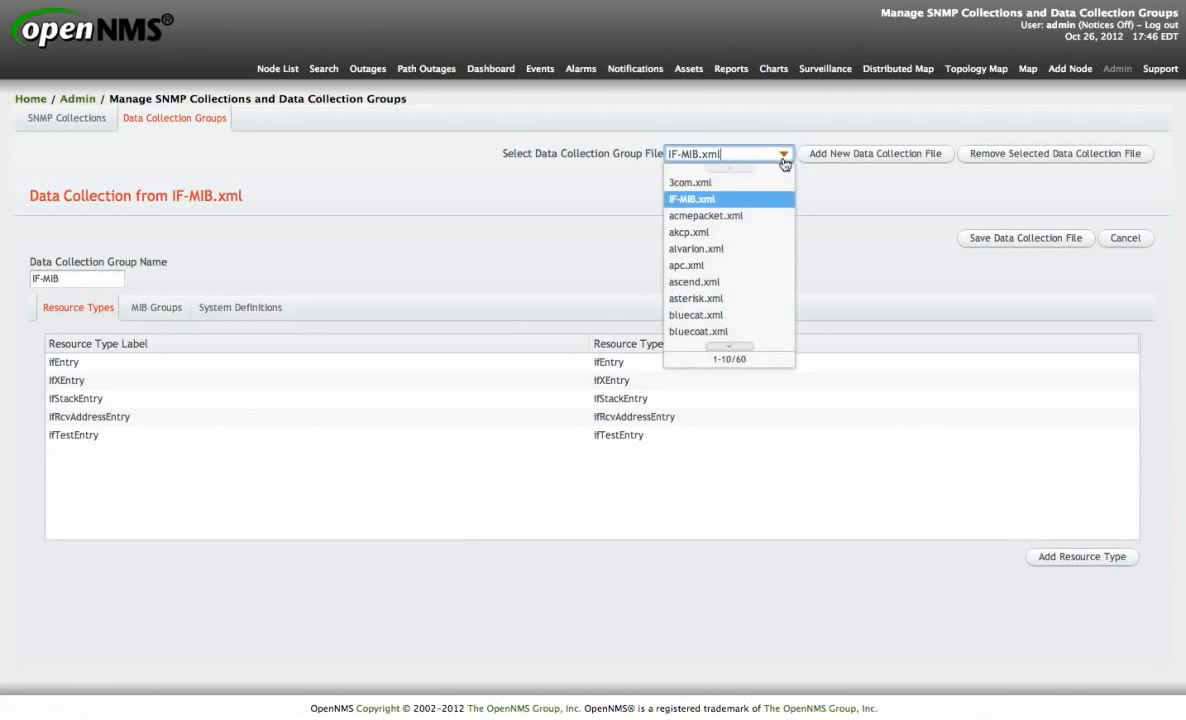
{"action": "left_click", "coordinate": [743, 251]}
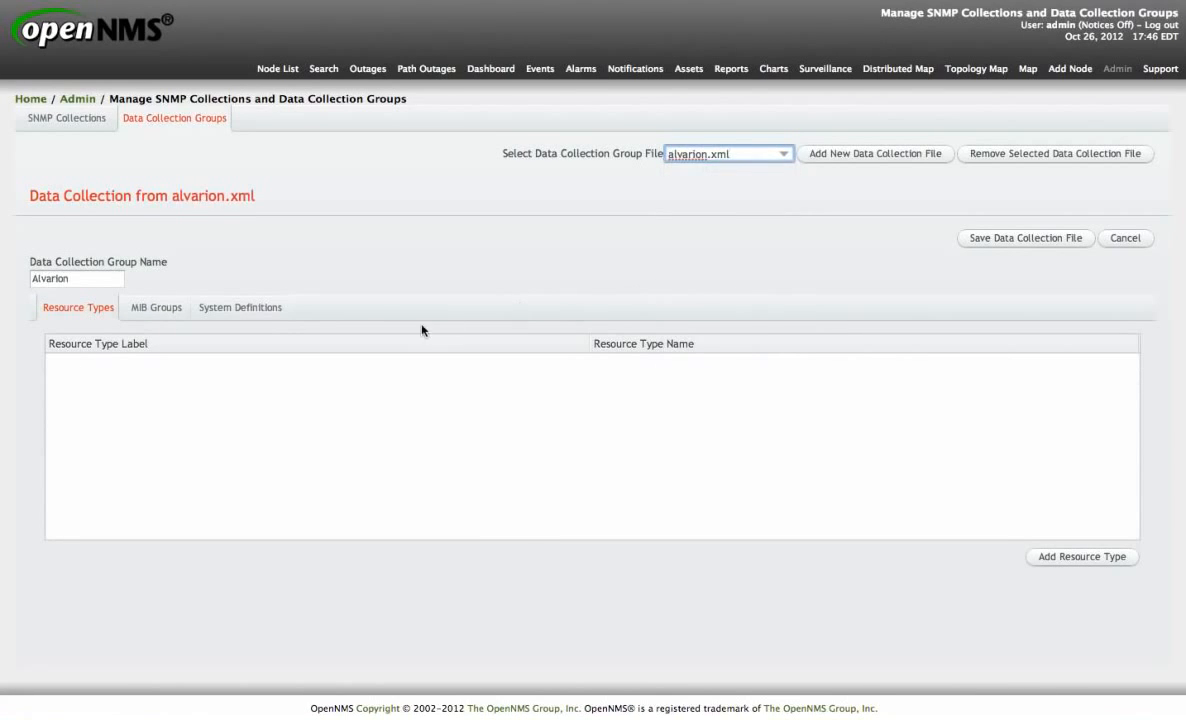
{"action": "left_click", "coordinate": [151, 312]}
{"action": "left_click", "coordinate": [153, 364]}
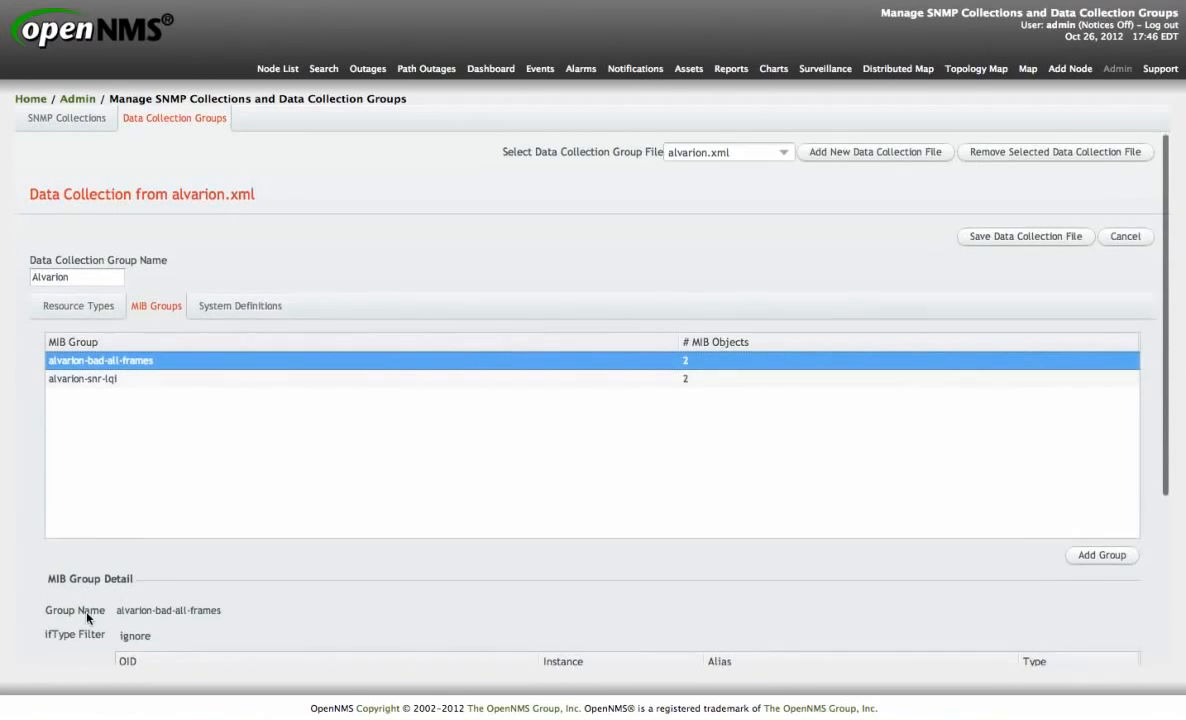
{"action": "scroll", "coordinate": [87, 612], "scroll_direction": "down", "scroll_amount": 5}
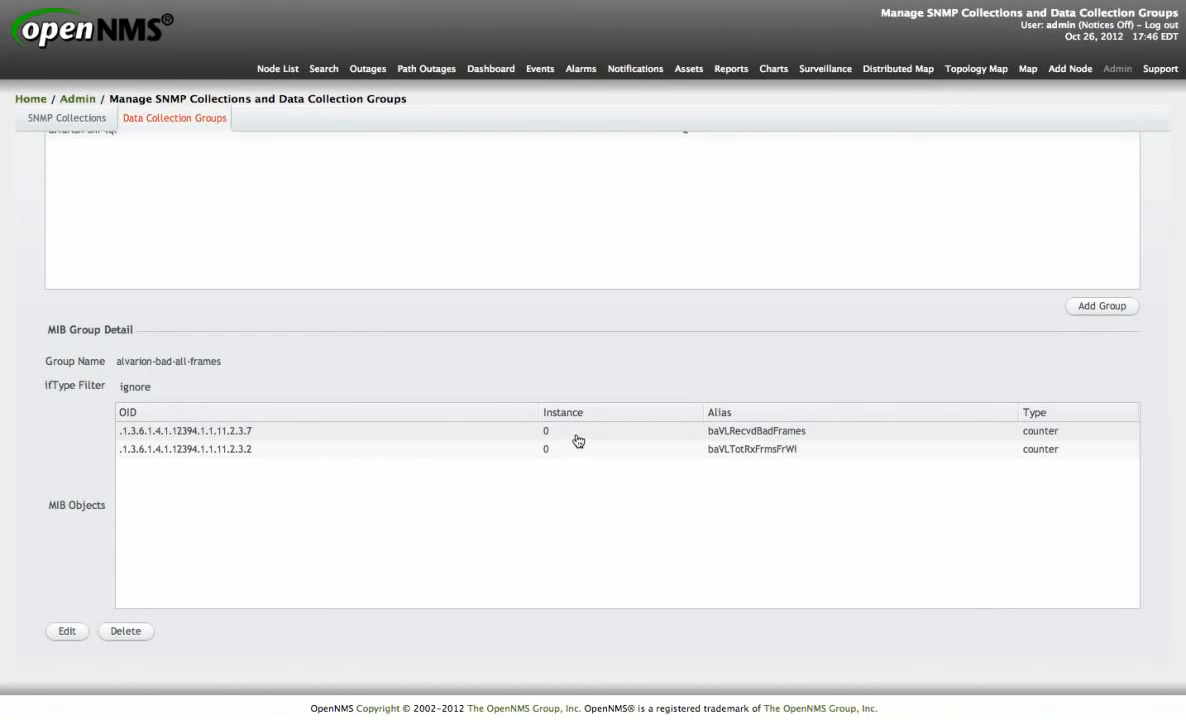
{"action": "scroll", "coordinate": [590, 416], "scroll_direction": "up", "scroll_amount": 5}
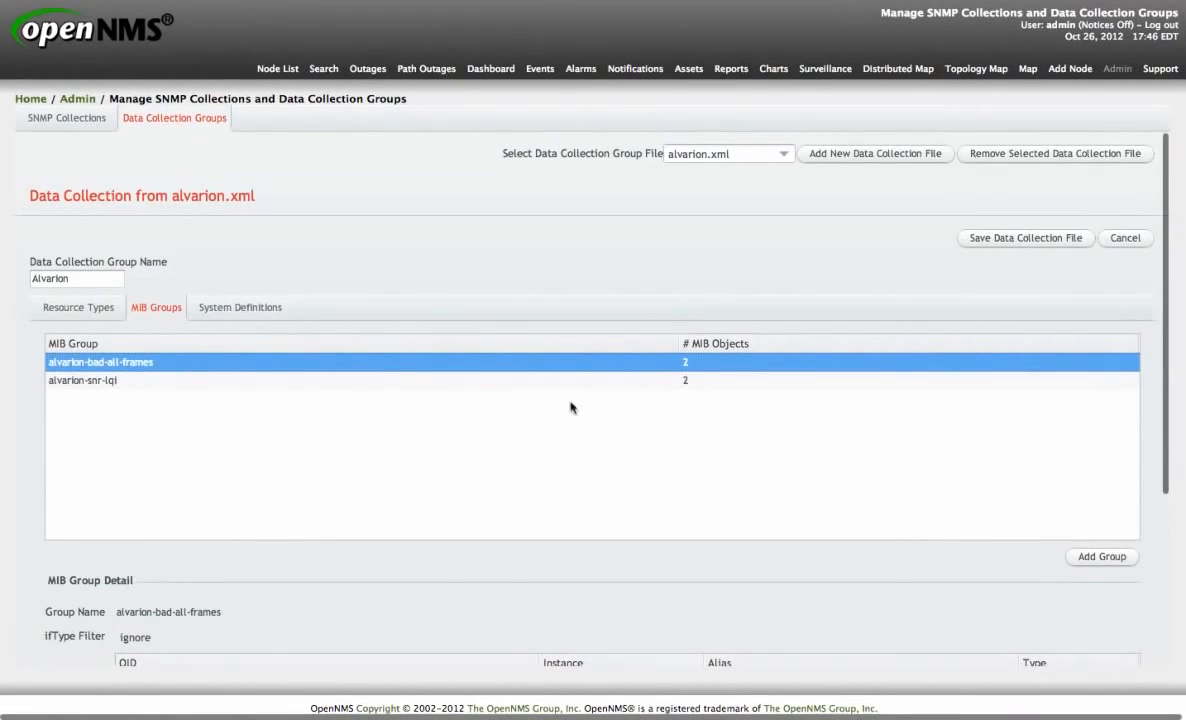
{"action": "left_click", "coordinate": [92, 307]}
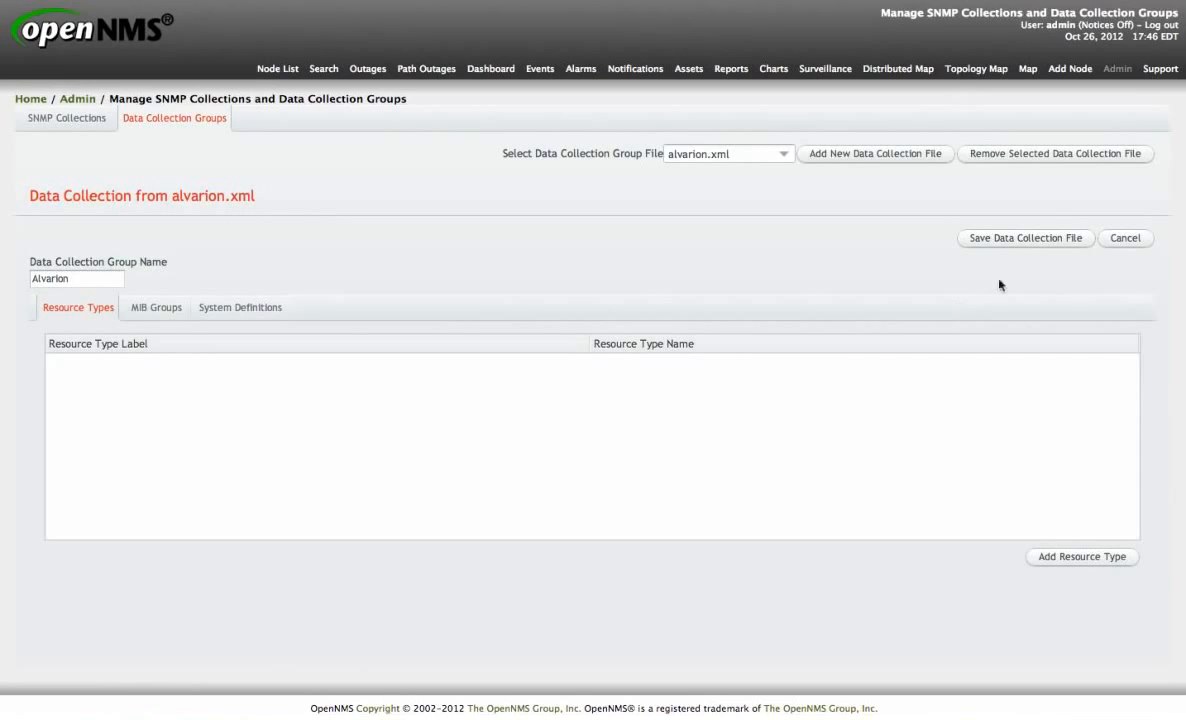
{"action": "left_click", "coordinate": [1124, 238]}
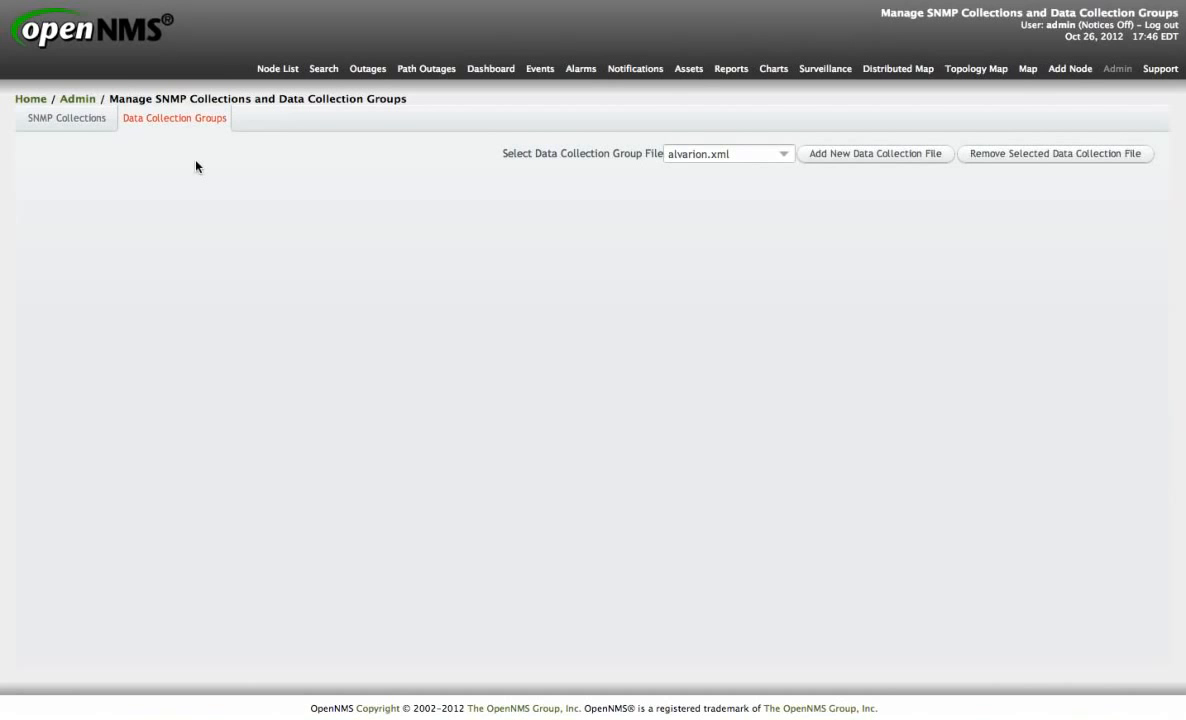
Show the SNMP collections and review the RRD settings and included collections of the default collection.
{"action": "left_click", "coordinate": [77, 121]}
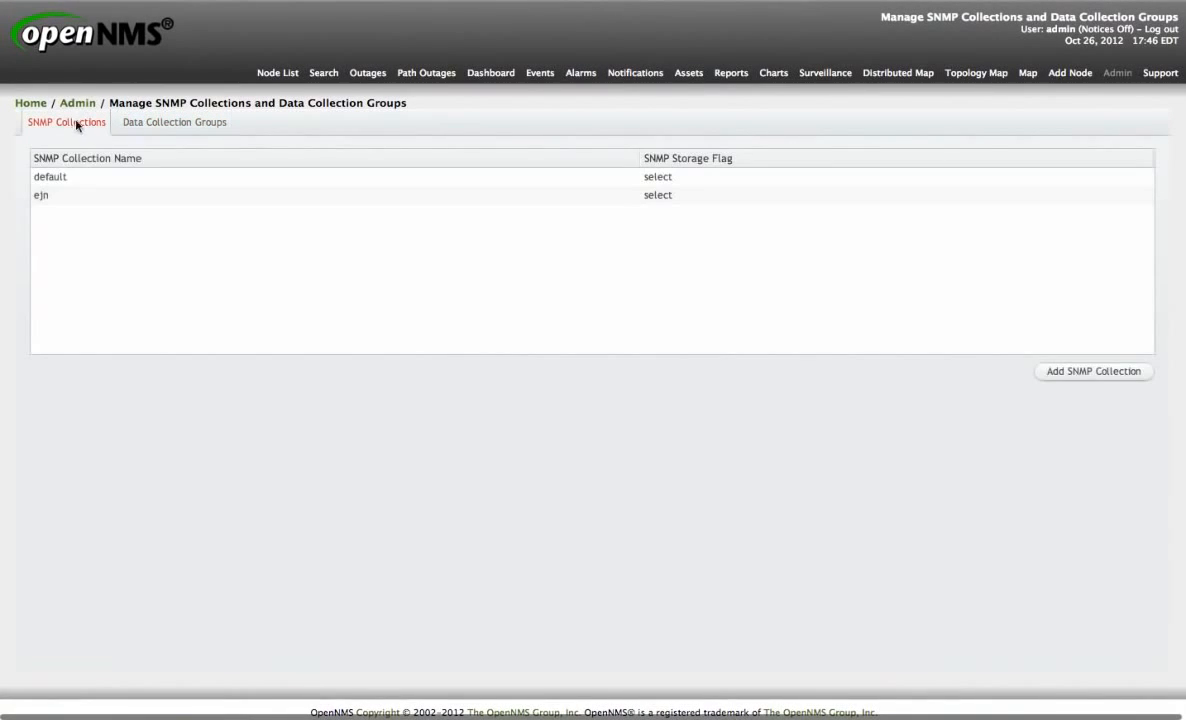
{"action": "left_click", "coordinate": [302, 187]}
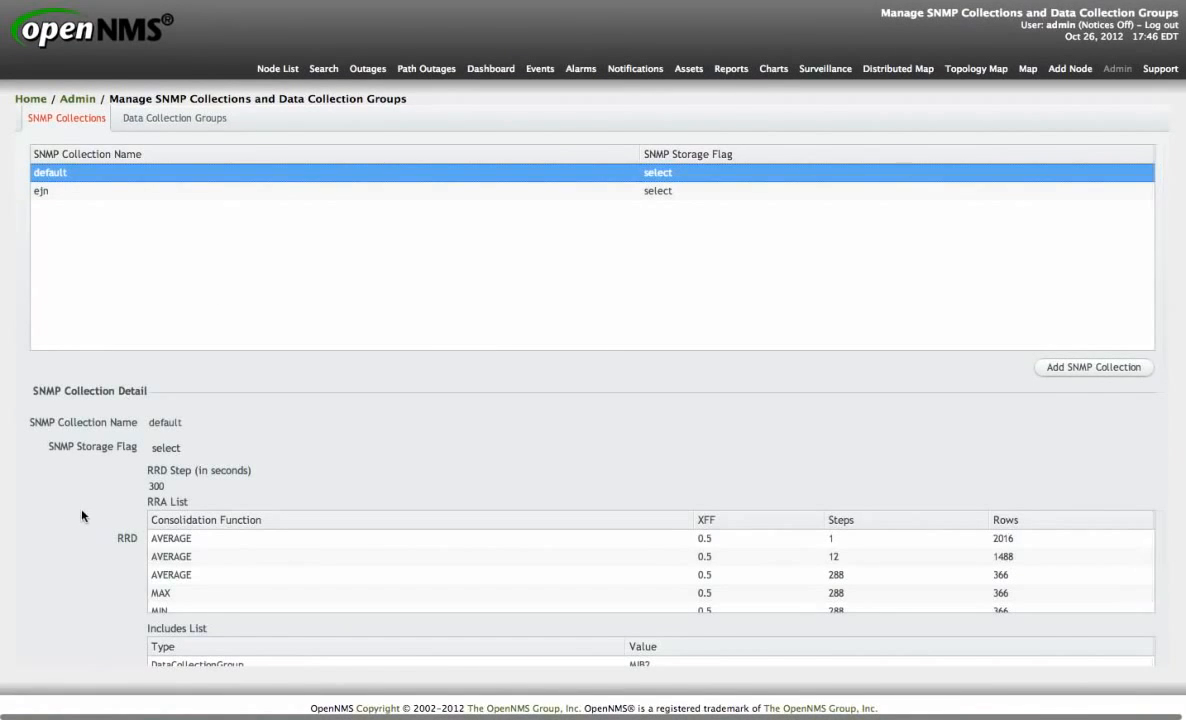
{"action": "scroll", "coordinate": [78, 495], "scroll_direction": "down", "scroll_amount": 2}
{"action": "scroll", "coordinate": [82, 516], "scroll_direction": "down", "scroll_amount": 1}
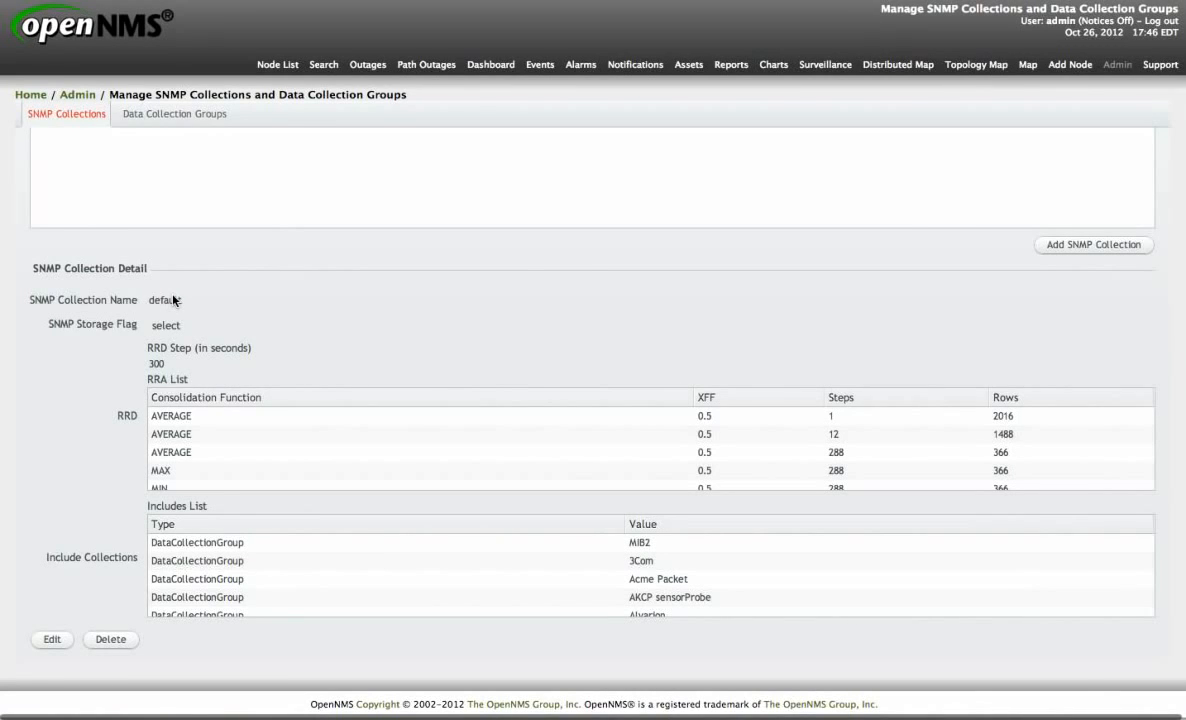
Edit the default SNMP collection to include the IF-MIB DataCollectionGroup, and save the collection.
{"action": "left_click", "coordinate": [49, 640]}
{"action": "scroll", "coordinate": [99, 575], "scroll_direction": "down", "scroll_amount": 1}
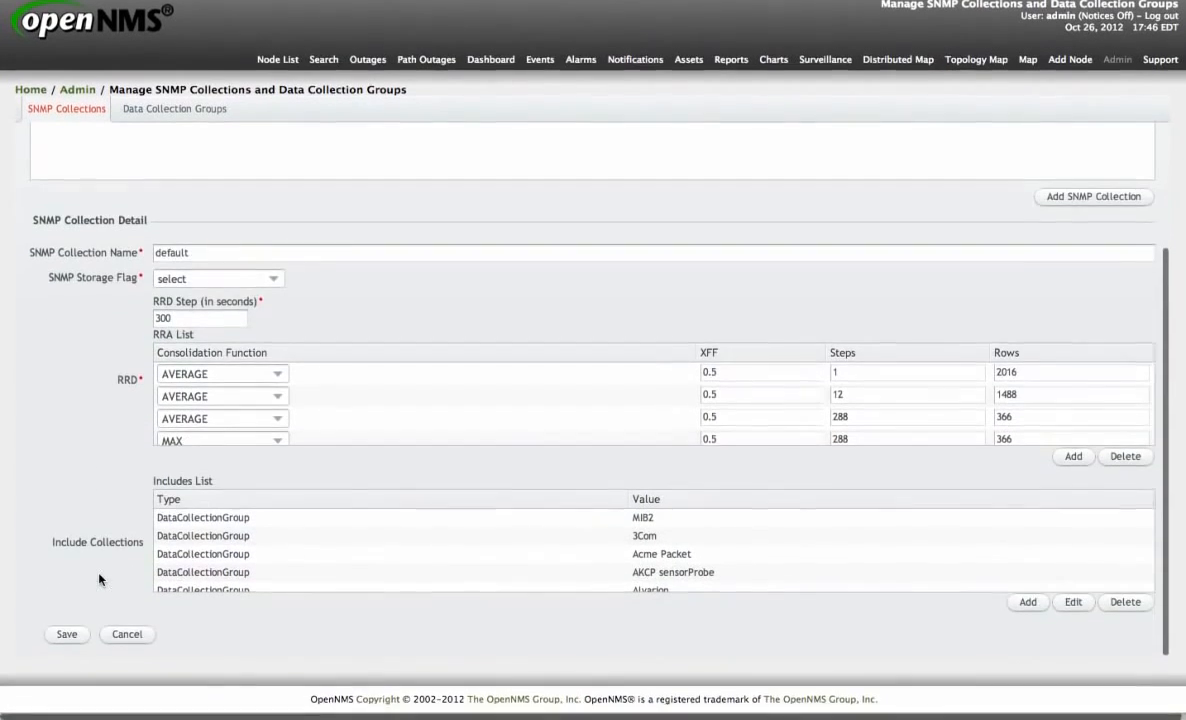
{"action": "scroll", "coordinate": [397, 549], "scroll_direction": "down", "scroll_amount": 2}
{"action": "scroll", "coordinate": [398, 550], "scroll_direction": "down", "scroll_amount": 1}
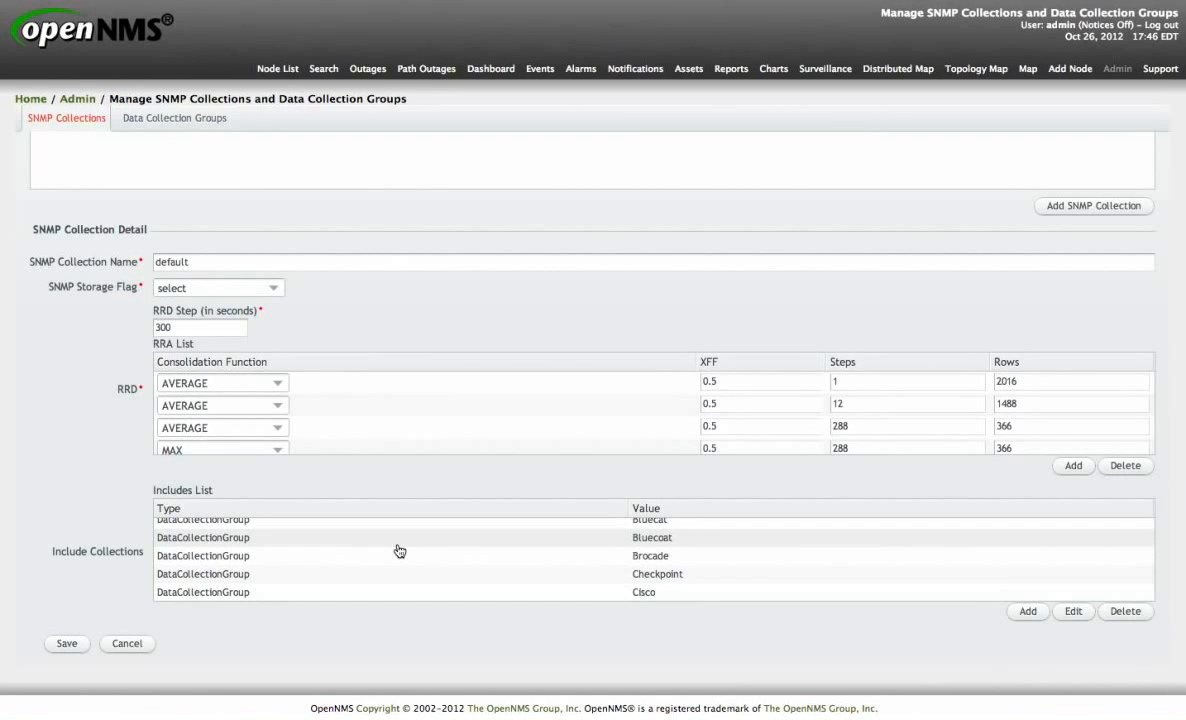
{"action": "scroll", "coordinate": [399, 551], "scroll_direction": "up", "scroll_amount": 5}
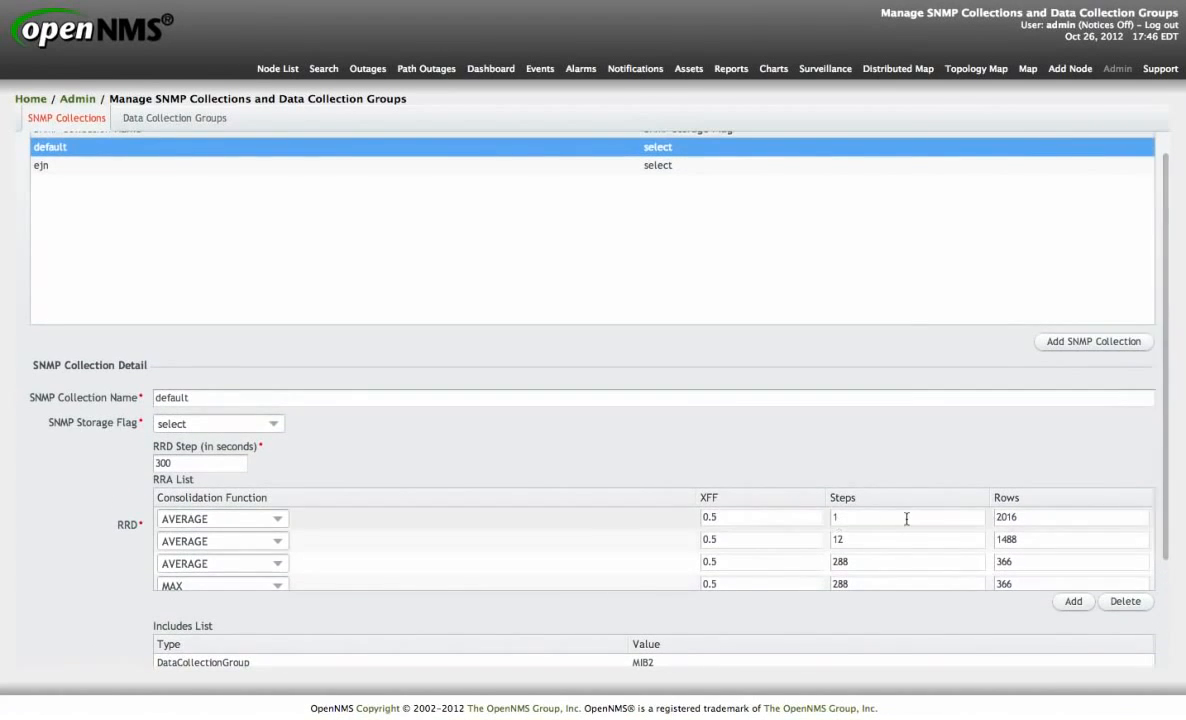
{"action": "scroll", "coordinate": [925, 473], "scroll_direction": "down", "scroll_amount": 5}
{"action": "left_click", "coordinate": [1027, 611]}
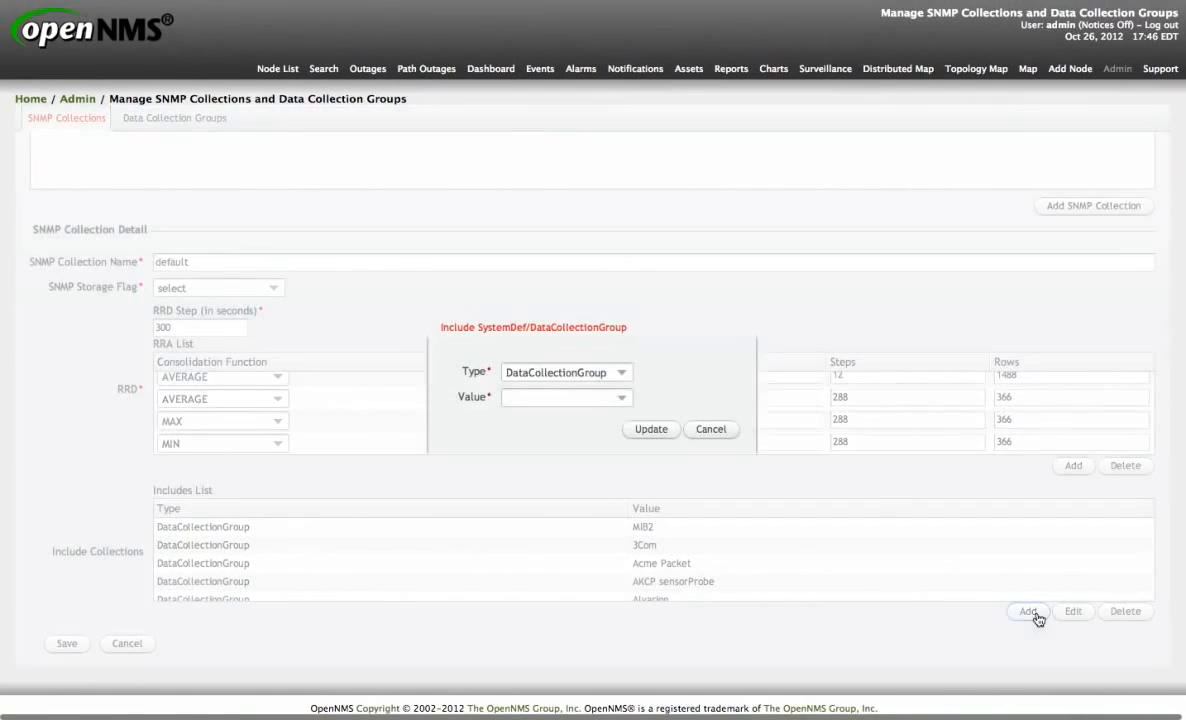
{"action": "left_click", "coordinate": [622, 399]}
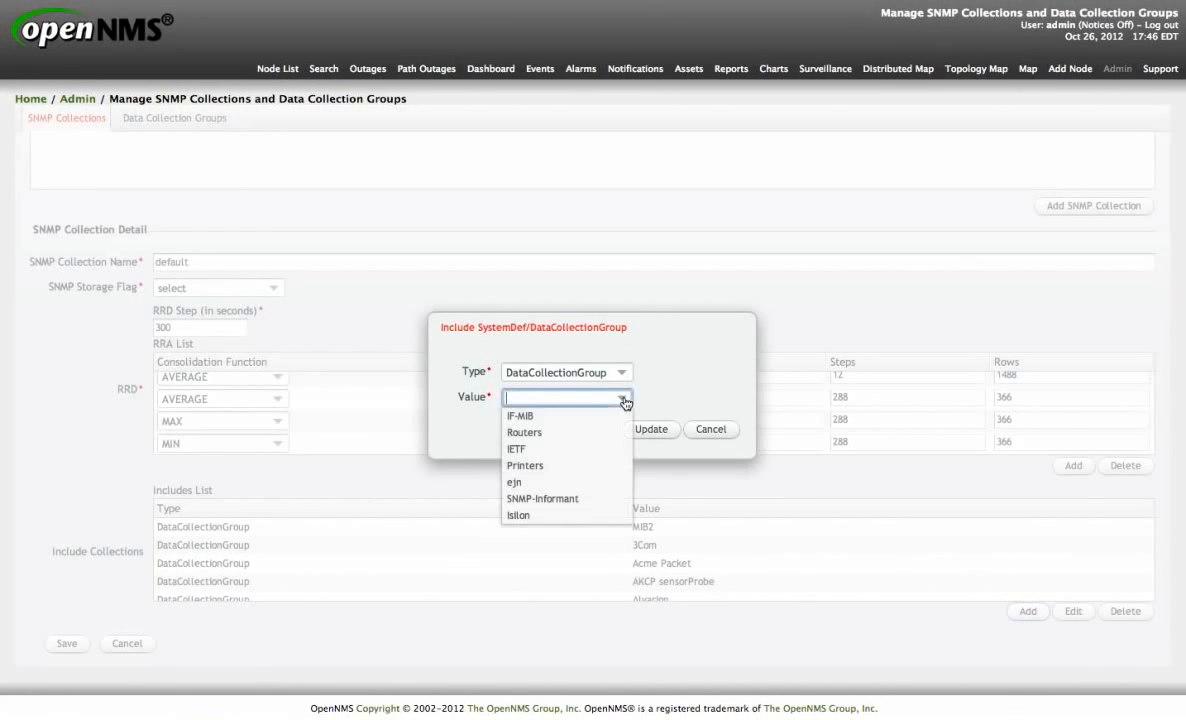
{"action": "left_click", "coordinate": [568, 420]}
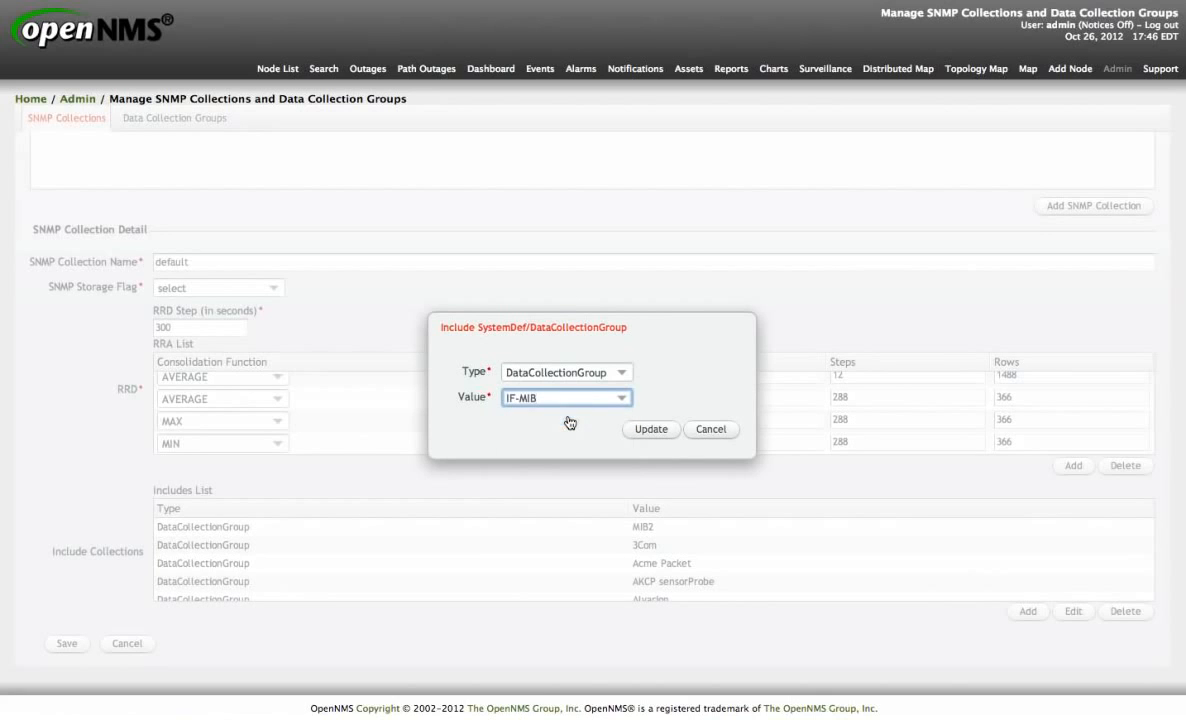
{"action": "left_click", "coordinate": [660, 432]}
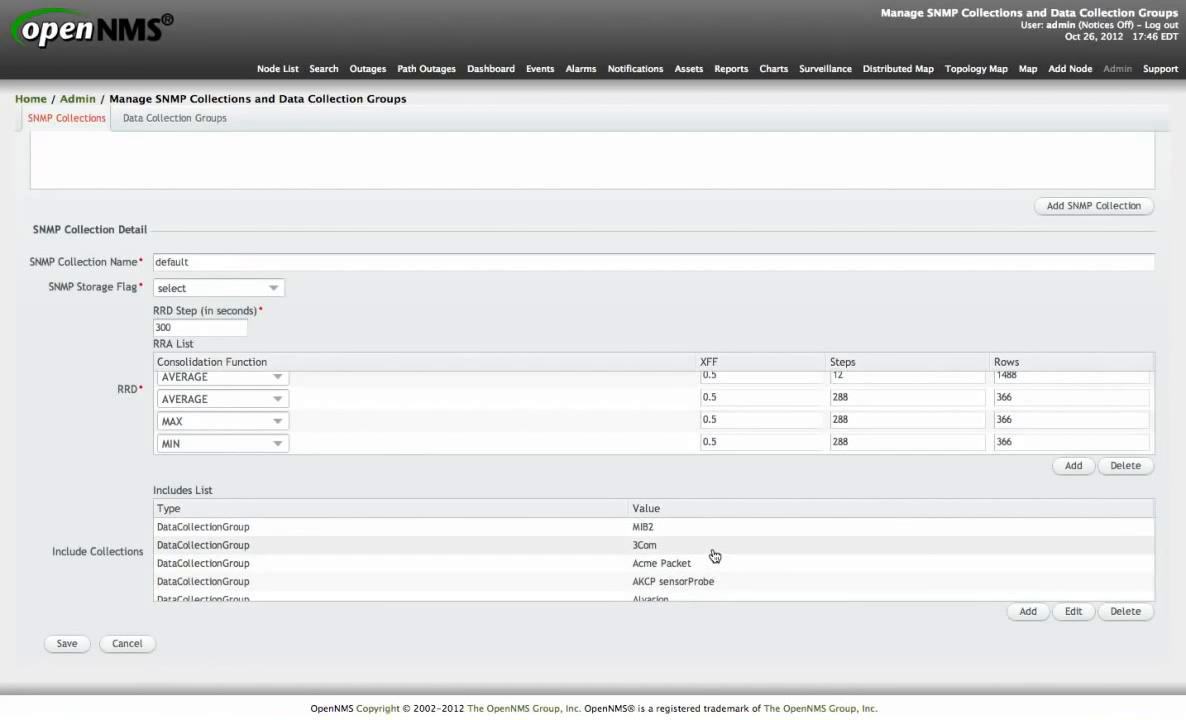
{"action": "scroll", "coordinate": [710, 555], "scroll_direction": "down", "scroll_amount": 10}
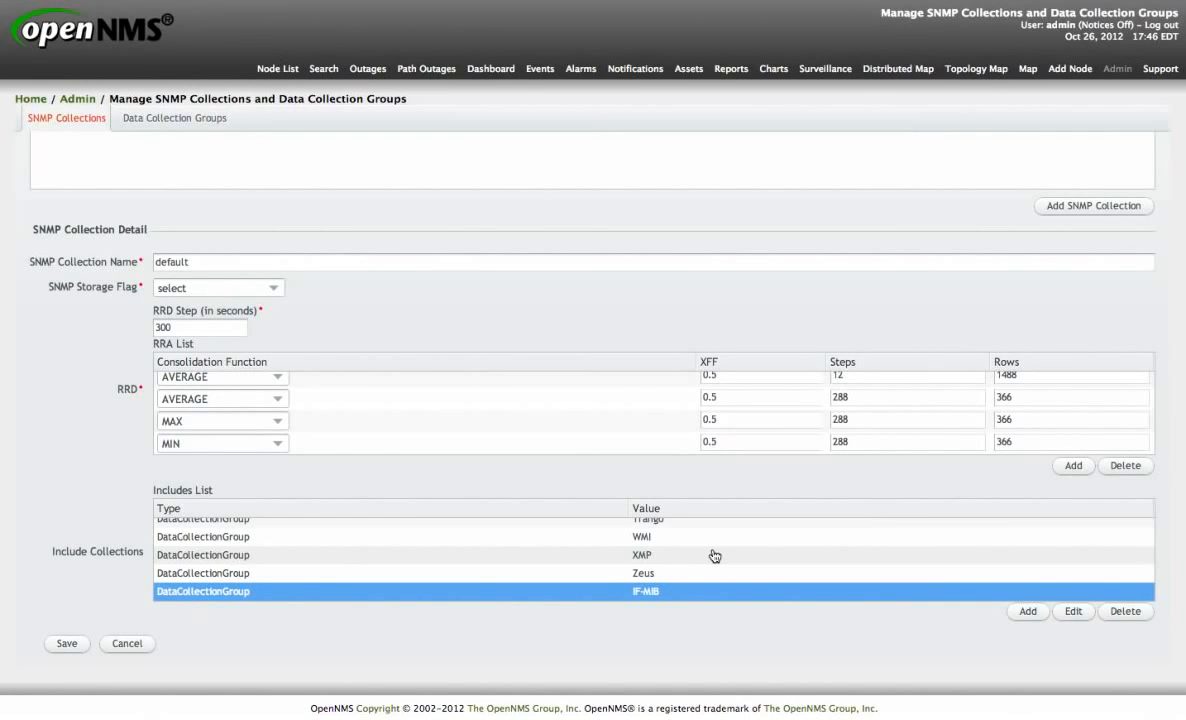
{"action": "left_click", "coordinate": [67, 643]}
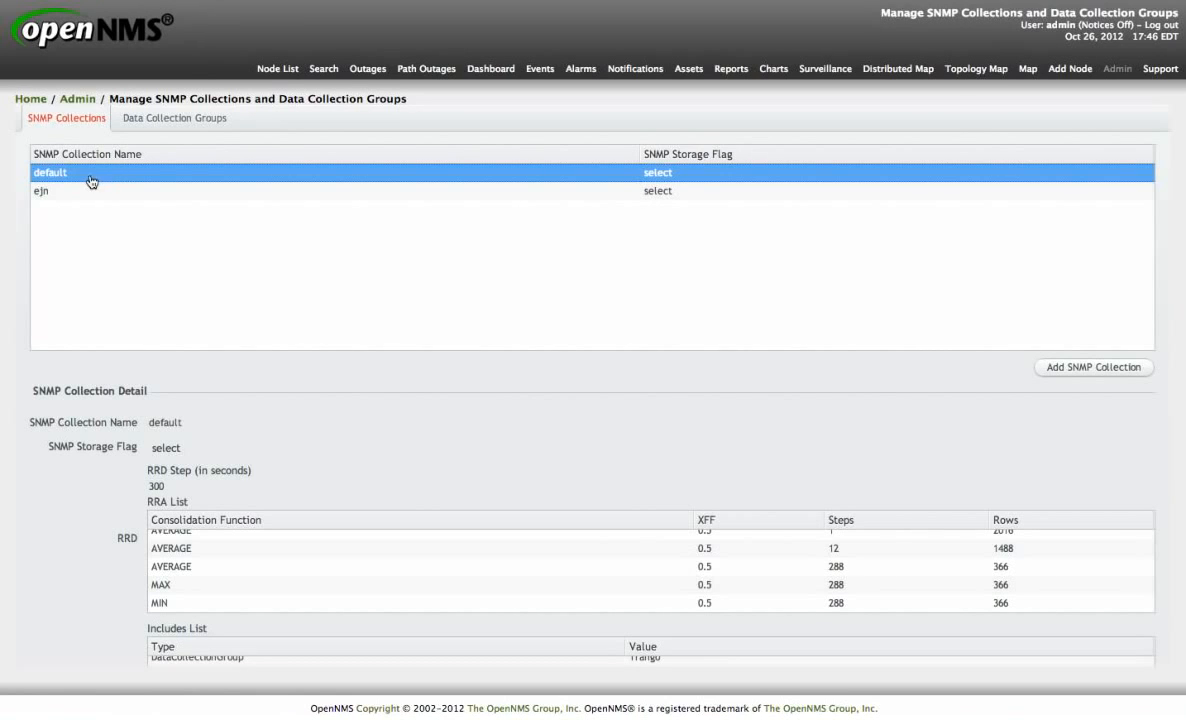
Reselect the default SNMP collection in the list and return to the Admin page.
{"action": "left_click", "coordinate": [88, 179]}
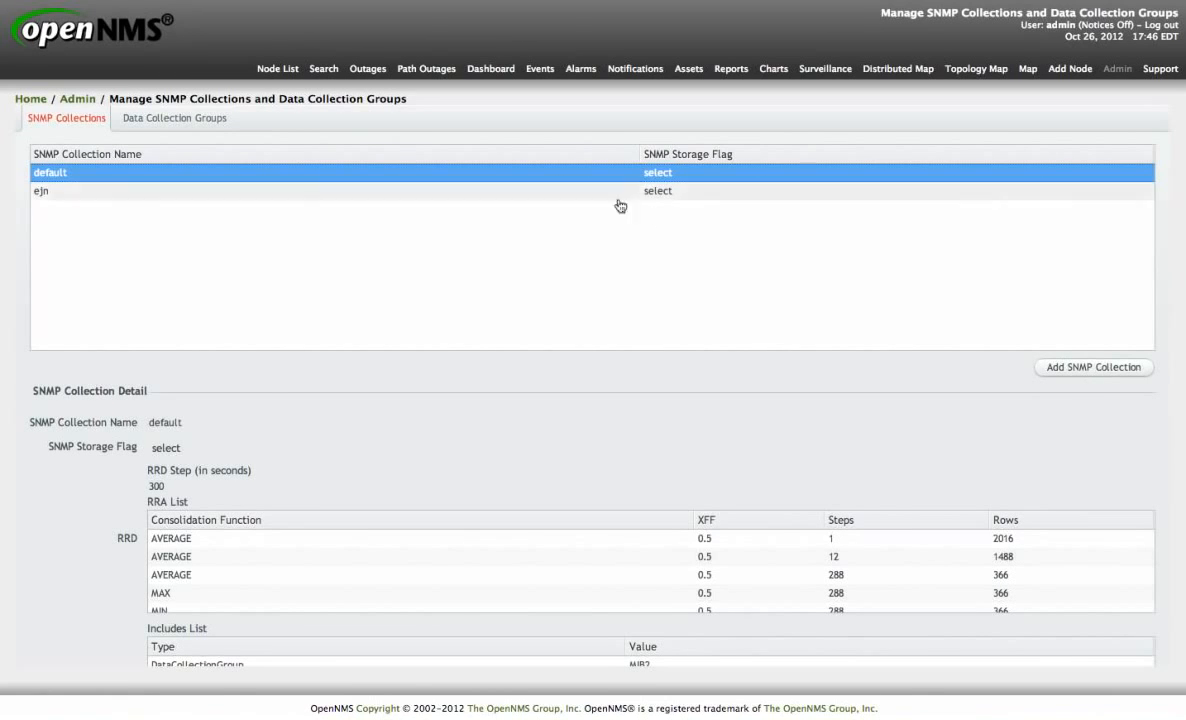
{"action": "left_click", "coordinate": [81, 106]}
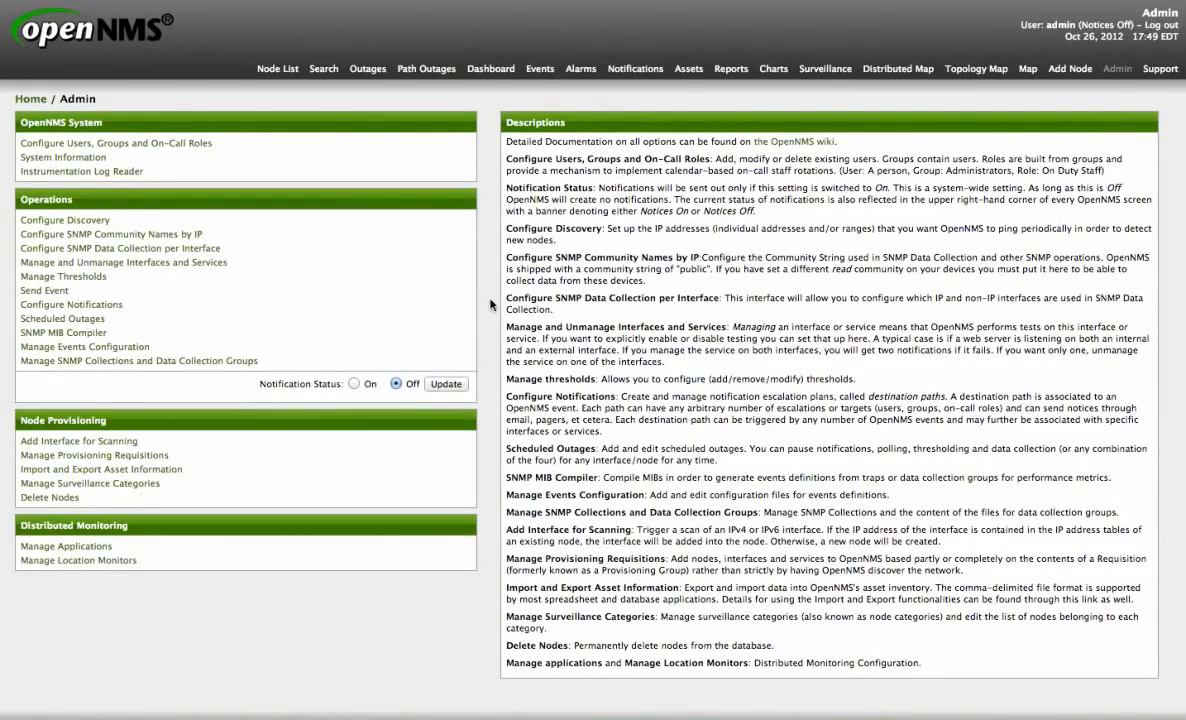
{"action": "scroll", "coordinate": [490, 304], "scroll_direction": "down", "scroll_amount": 1}
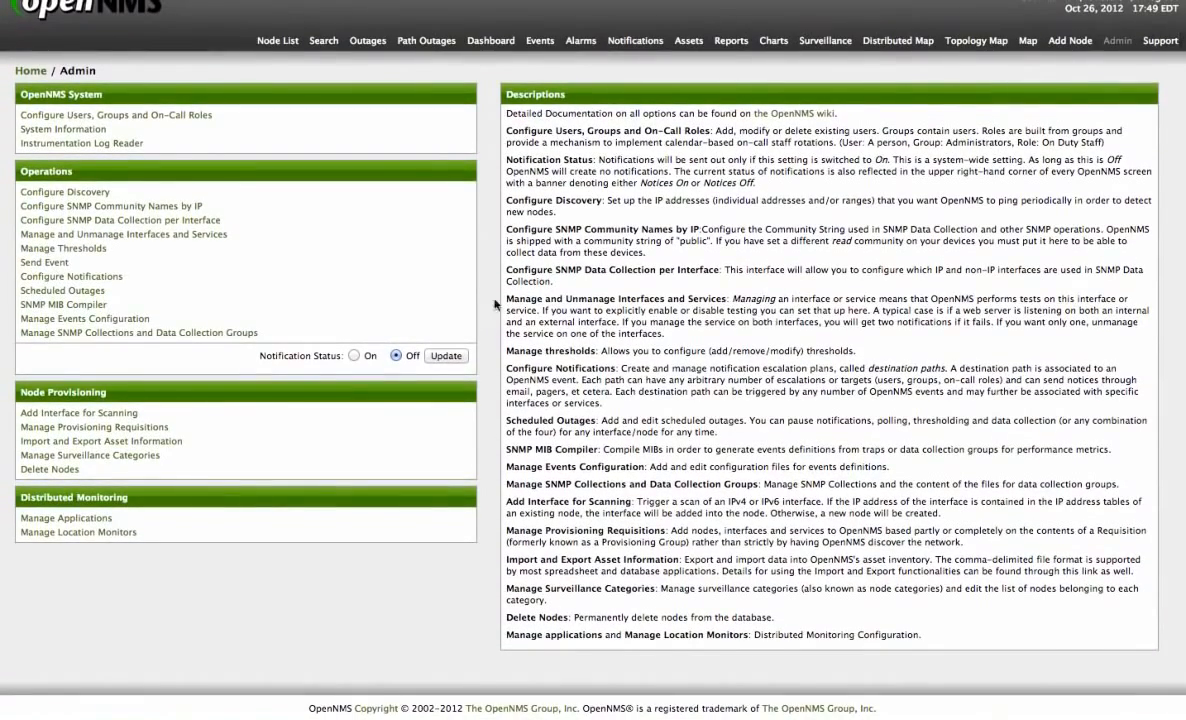
{"action": "mouse_move", "coordinate": [975, 708]}
{"action": "left_click", "coordinate": [915, 700]}
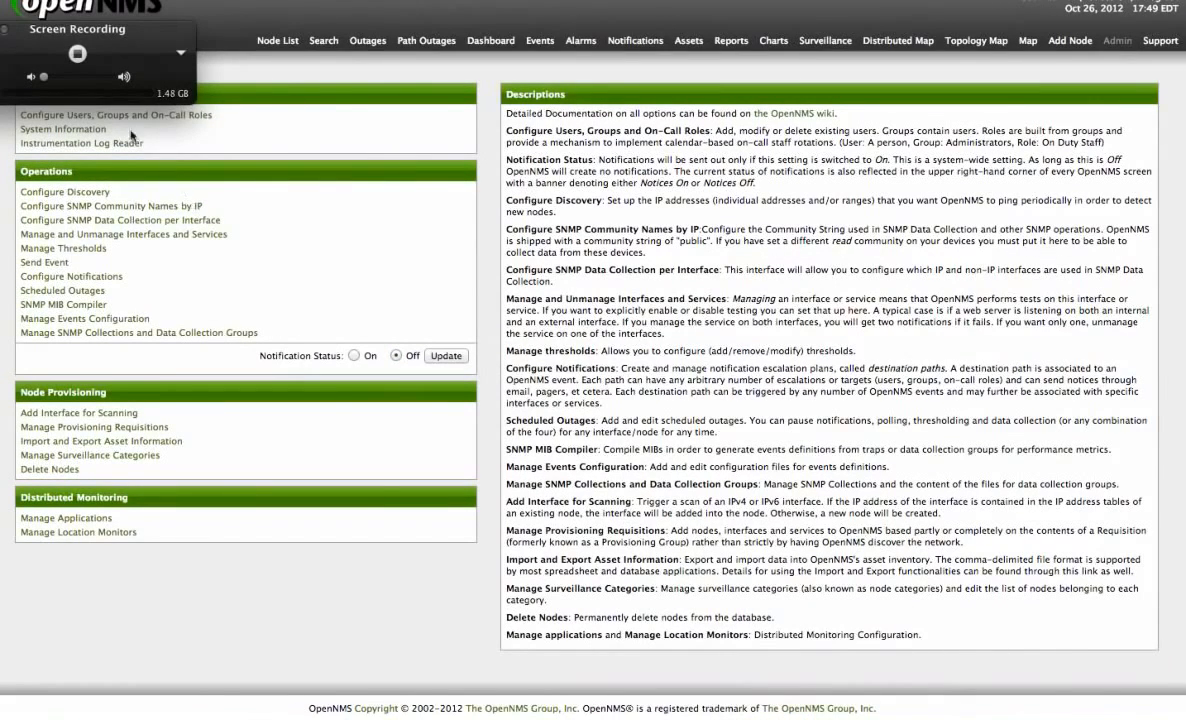